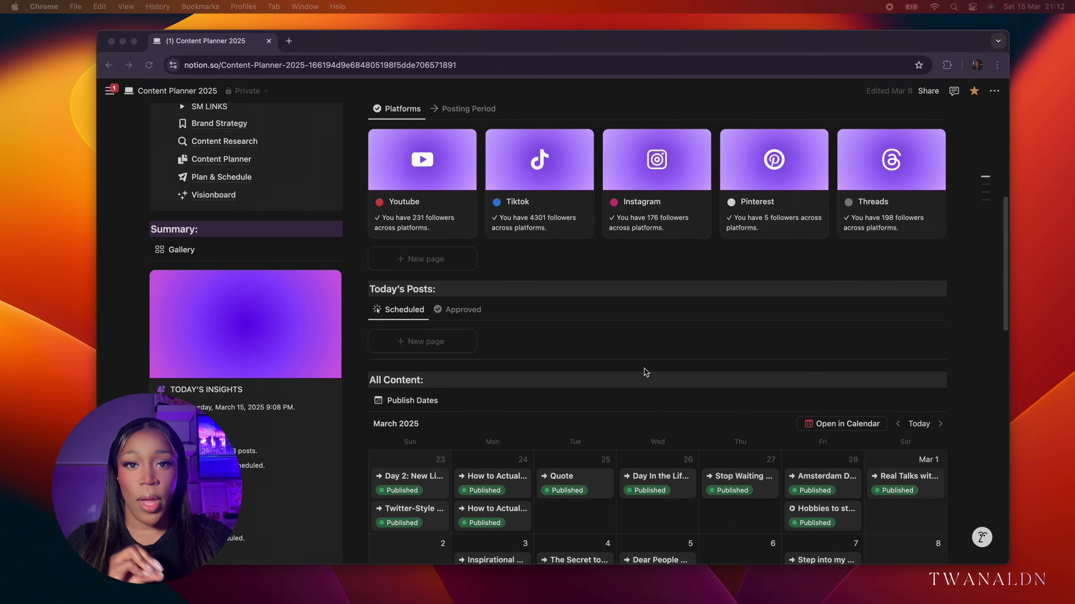
Step: Look through the Content Planner 2025 page, from its platforms and content calendar to the social media goals and the dashboard links
scroll(646, 373, down, 8)
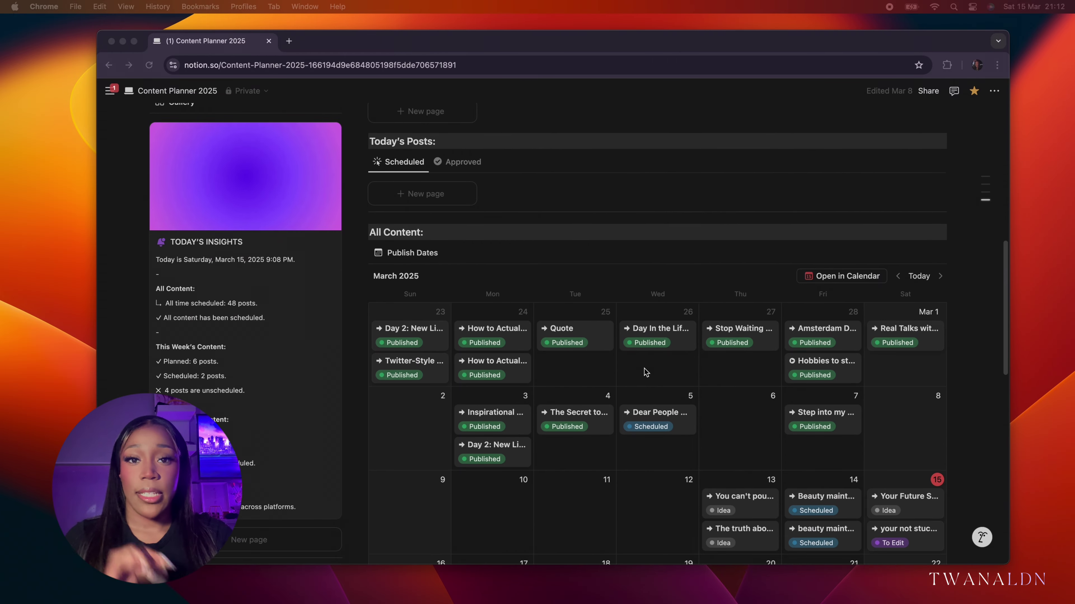
scroll(645, 372, down, 6)
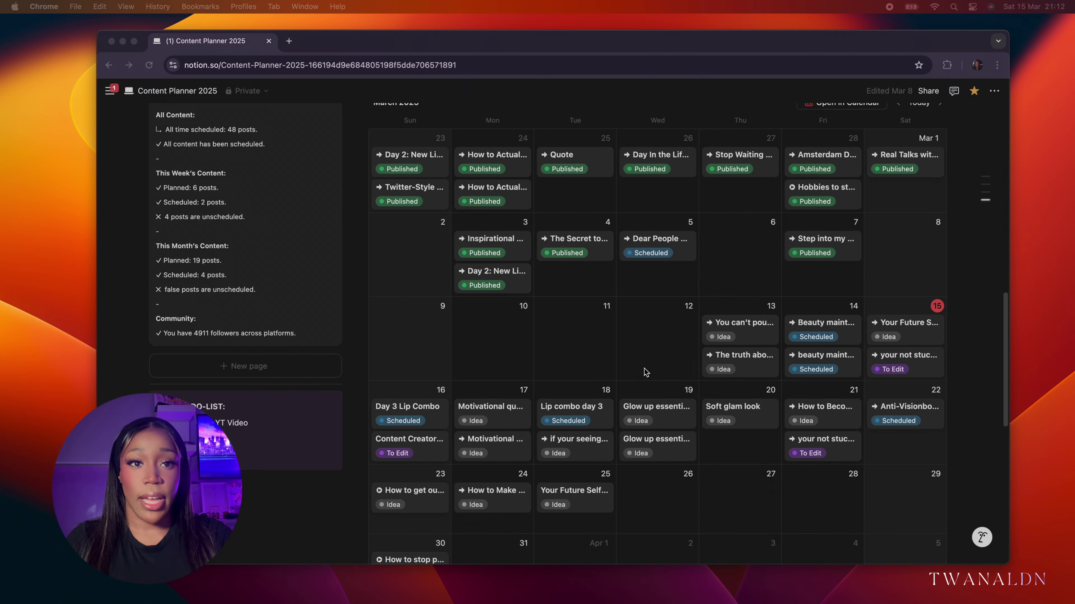
scroll(645, 372, down, 8)
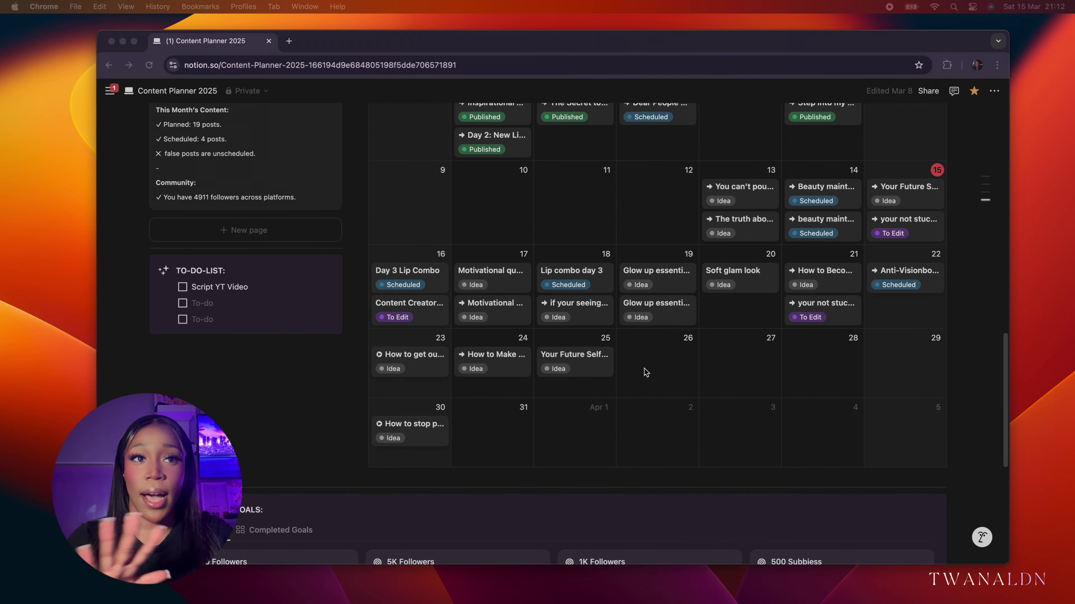
scroll(645, 372, down, 5)
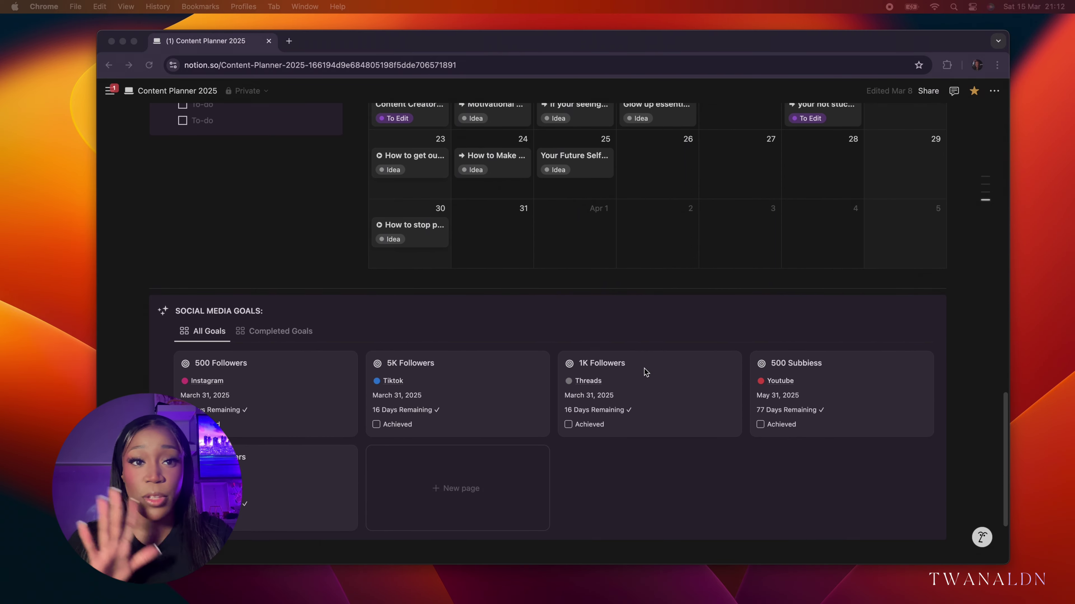
scroll(645, 372, up, 20)
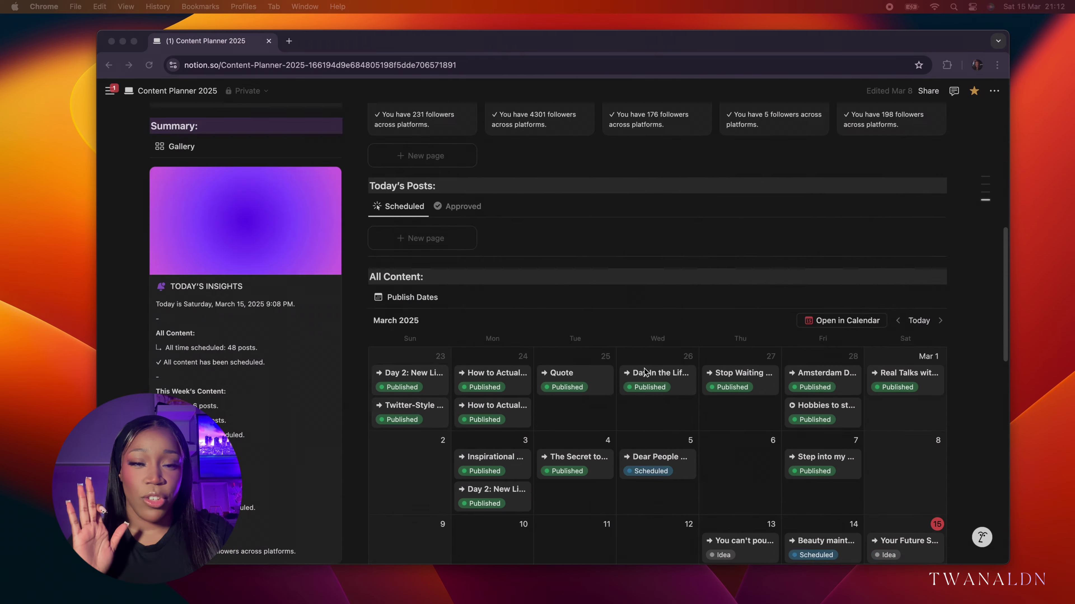
scroll(644, 372, up, 1)
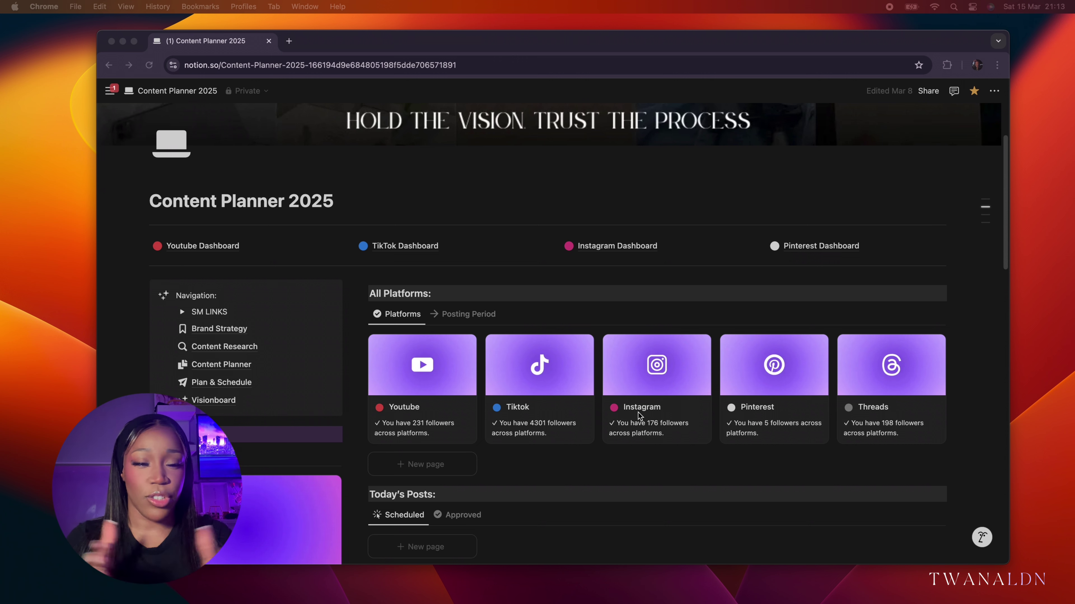
scroll(618, 413, up, 1)
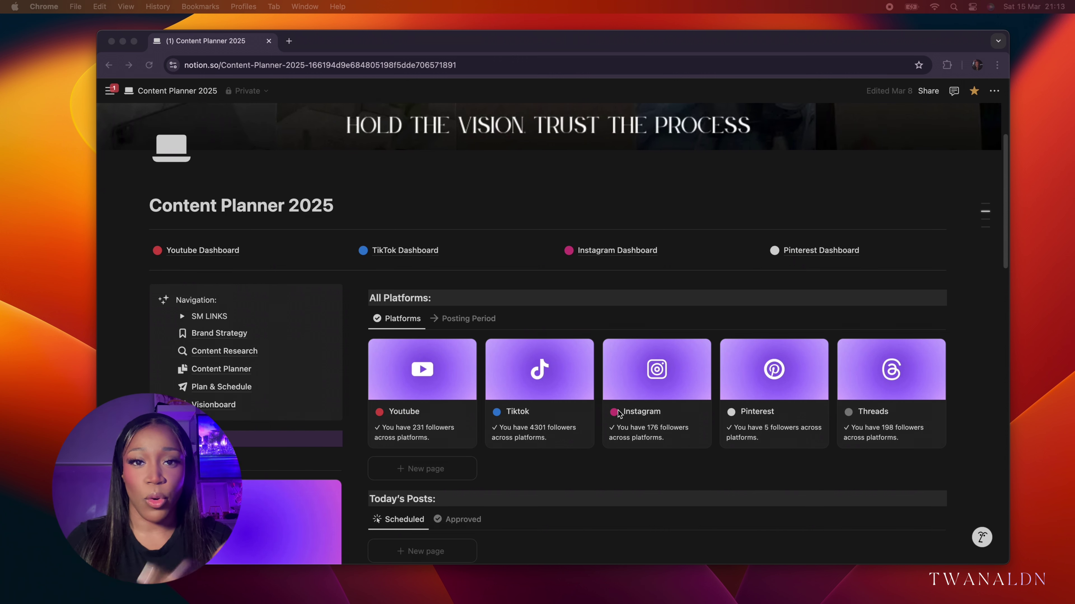
scroll(619, 413, down, 2)
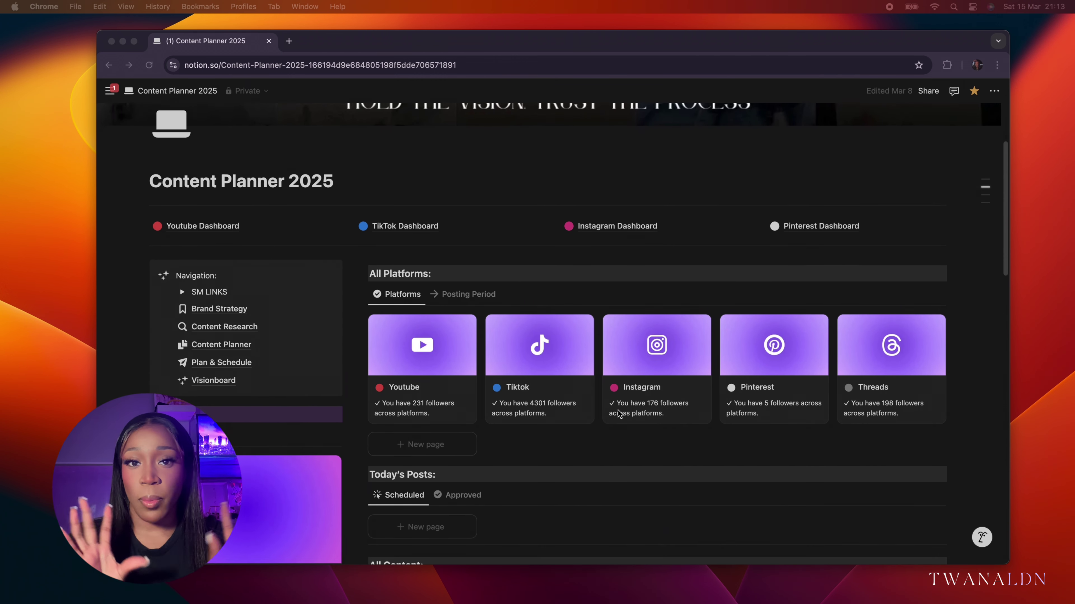
scroll(619, 413, down, 2)
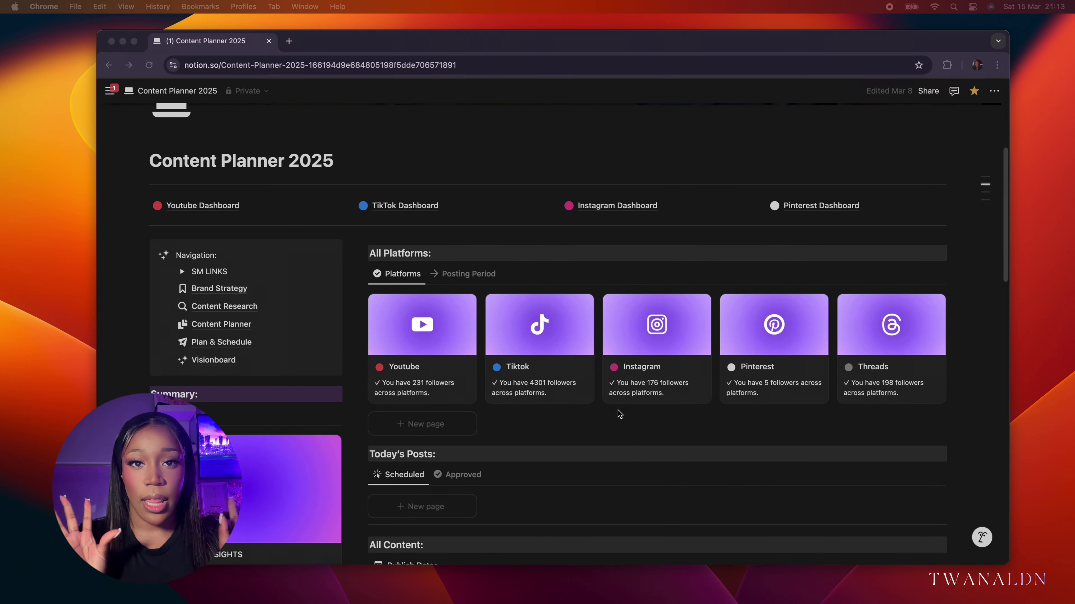
scroll(620, 414, down, 1)
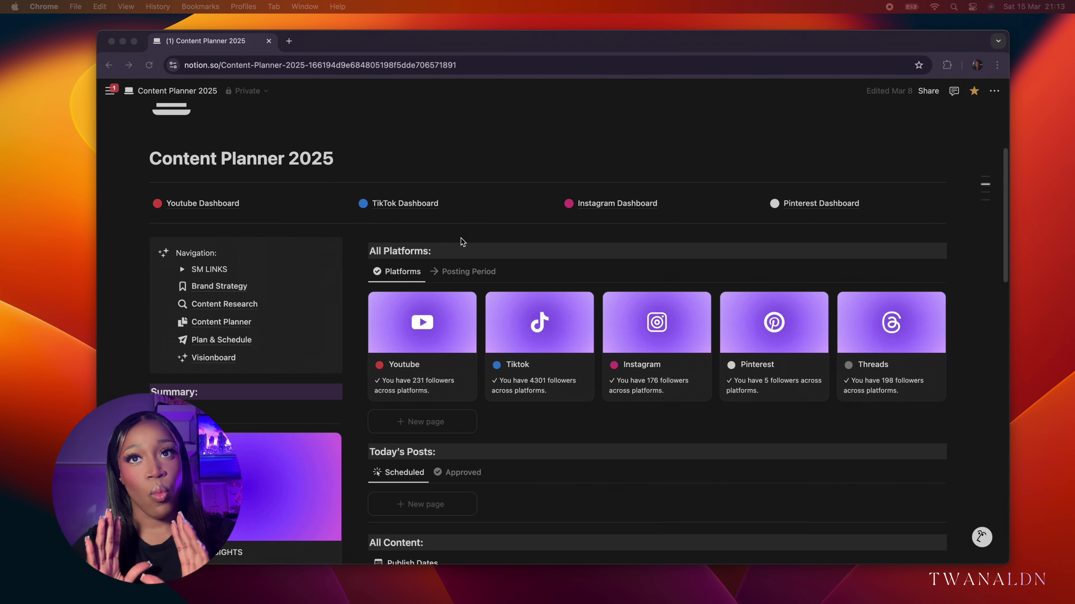
Step: View the Youtube, TikTok and Instagram dashboards one after another, and return to the Content Planner 2025 page
click(219, 207)
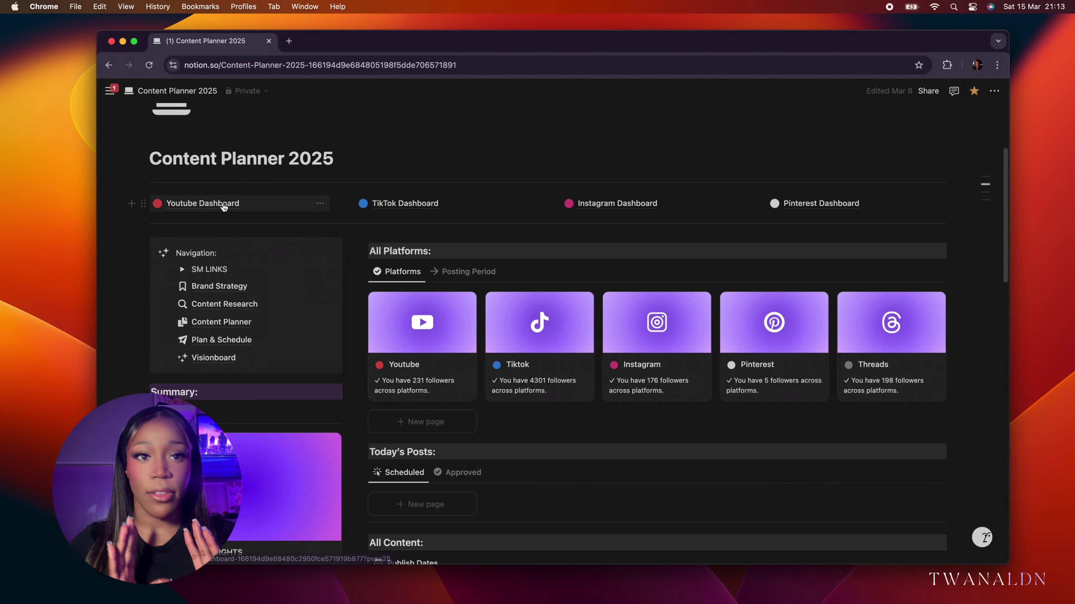
click(224, 207)
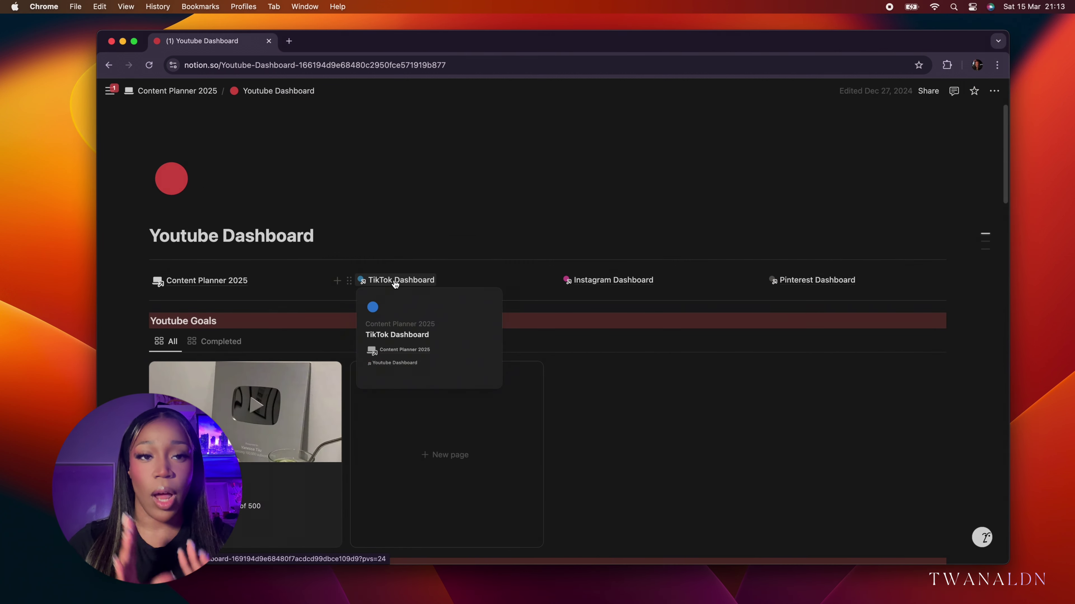
click(395, 281)
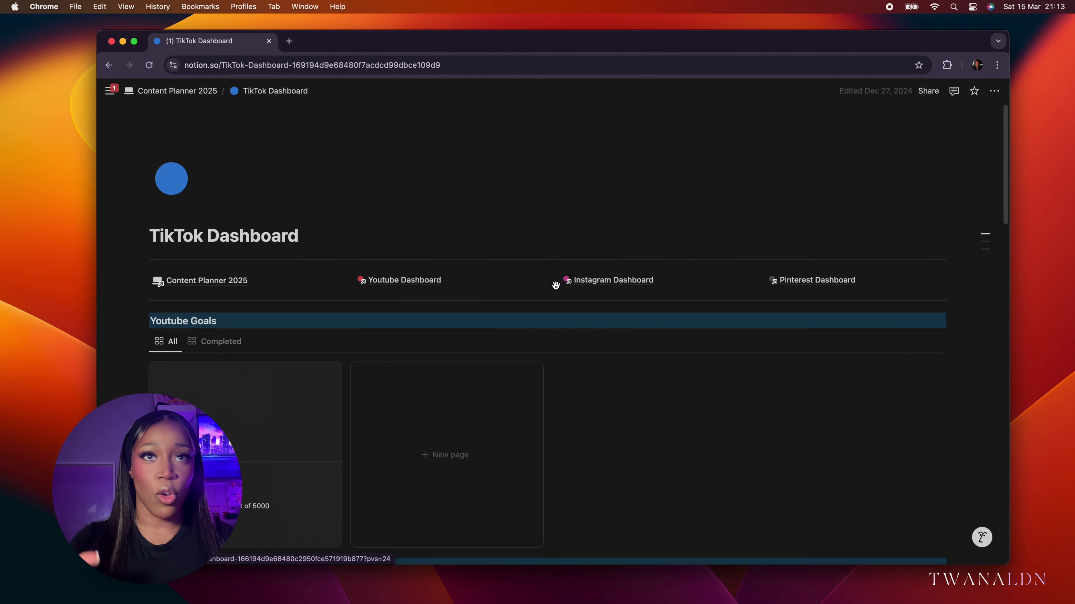
click(625, 281)
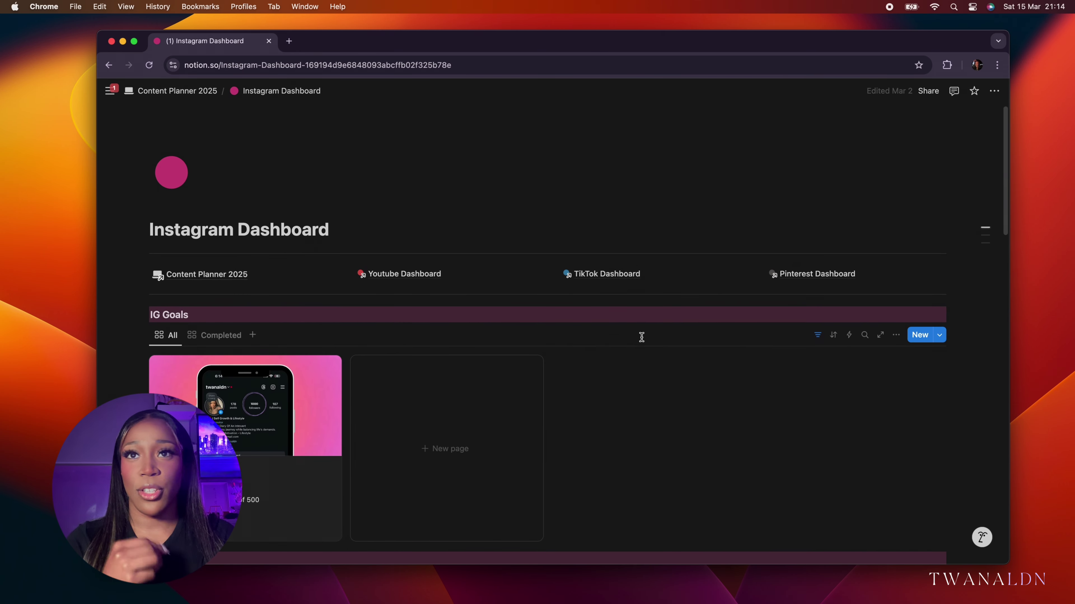
click(206, 275)
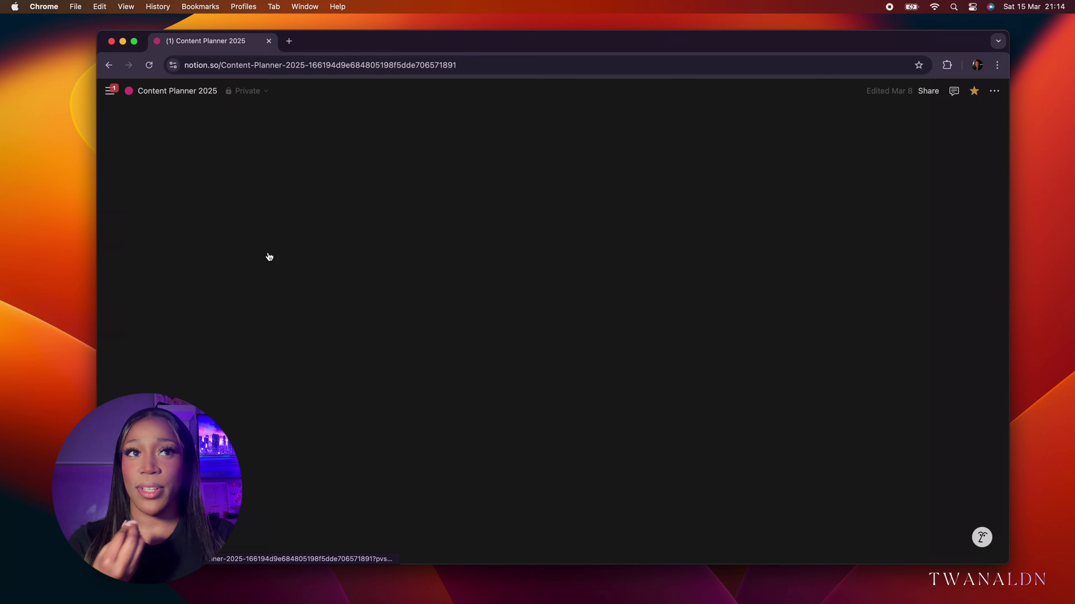
Step: Duplicate the Pinterest Dashboard page and place the copy in its own column beside the original
scroll(566, 406, down, 1)
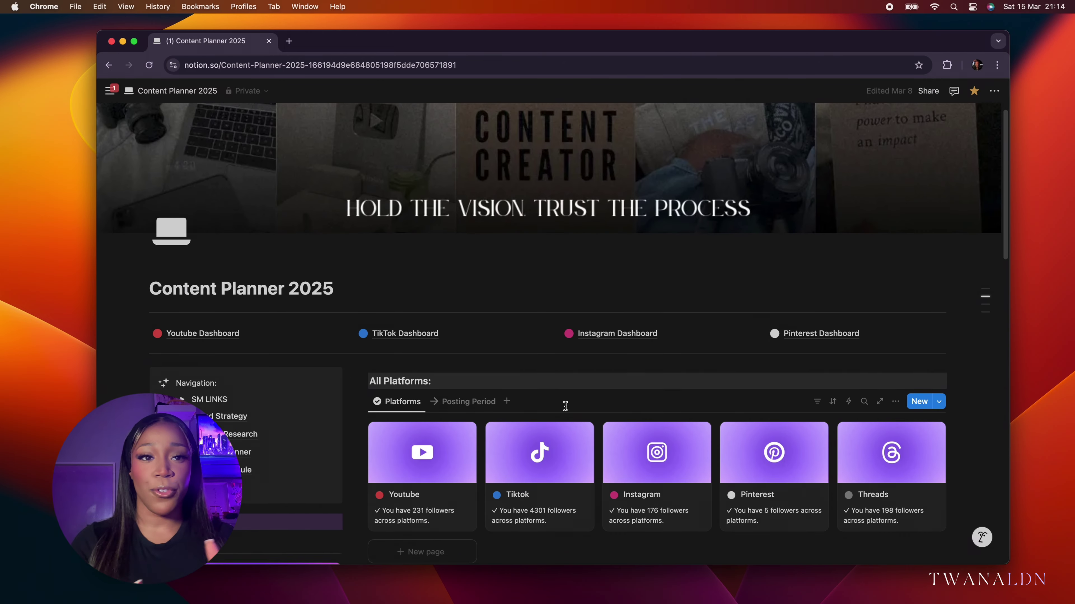
scroll(565, 406, down, 4)
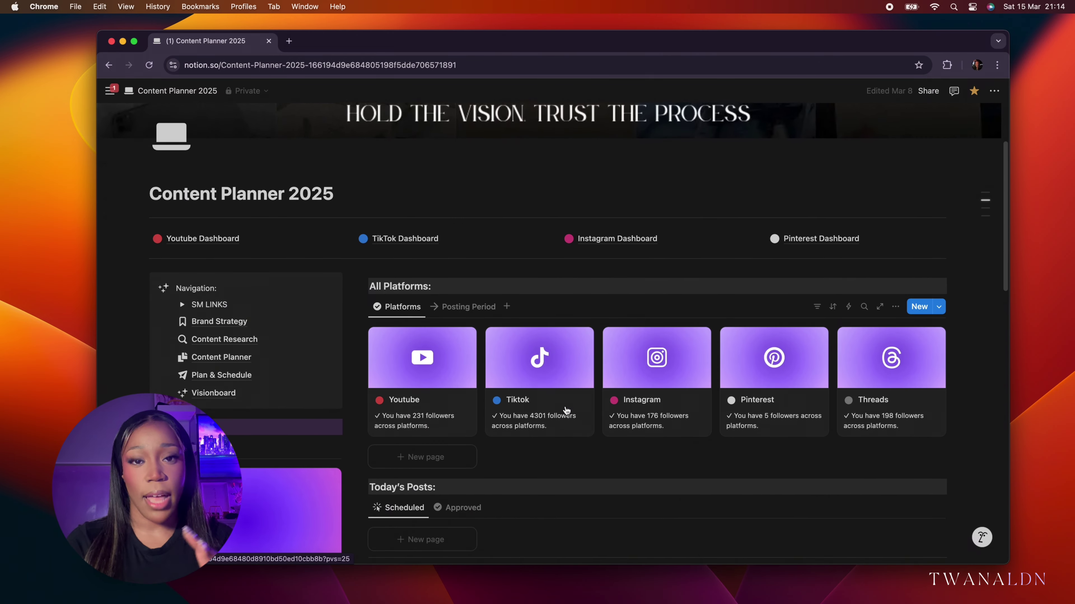
scroll(566, 410, down, 2)
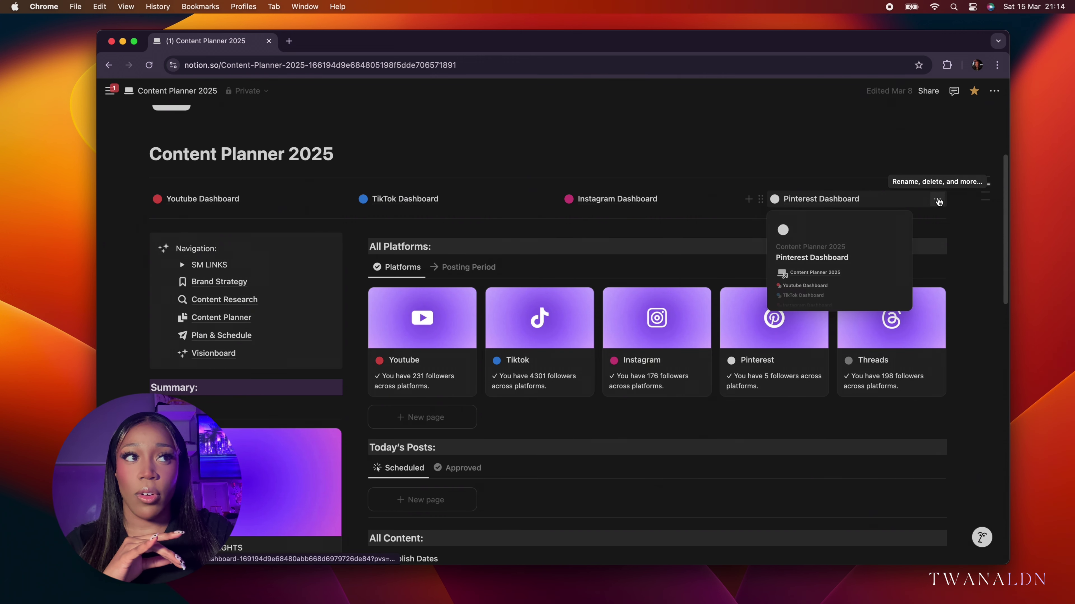
click(937, 201)
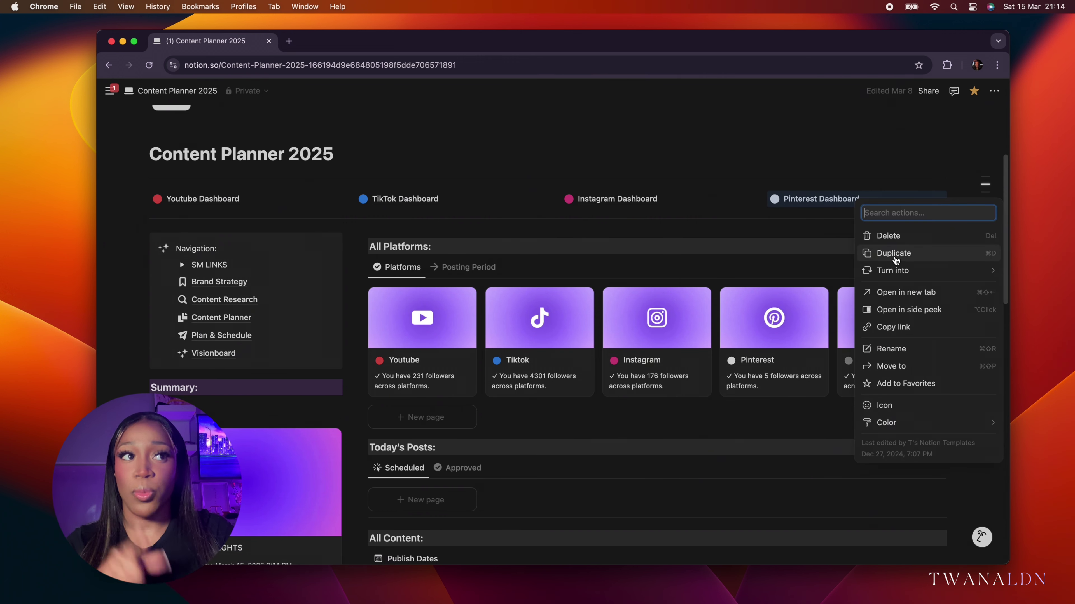
click(927, 254)
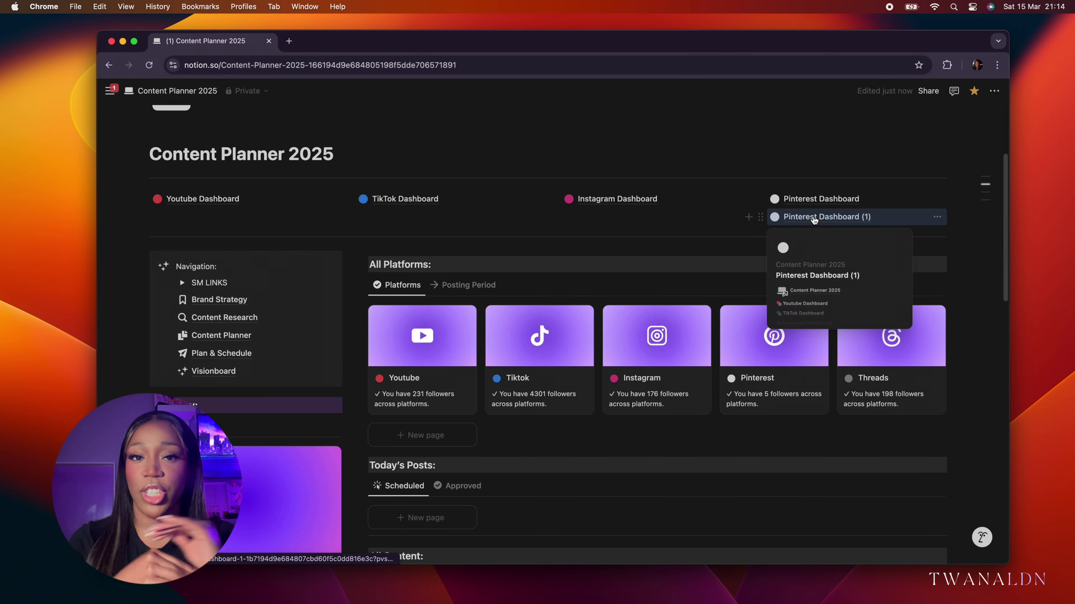
drag(814, 219, 956, 201)
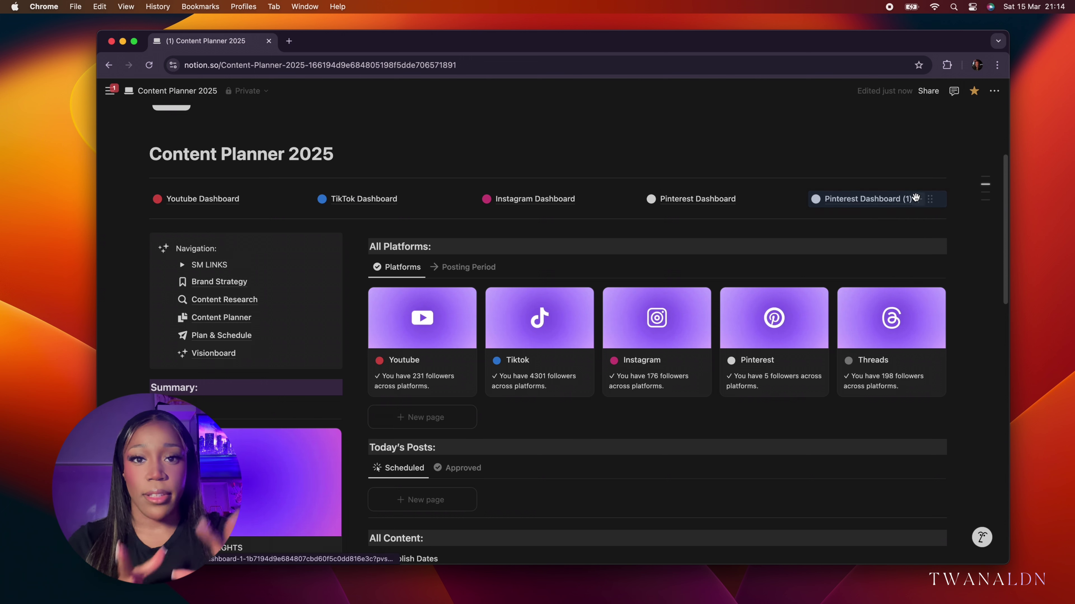
Step: Rename the duplicated Pinterest dashboard page as "Twitter Dashboard"
click(932, 199)
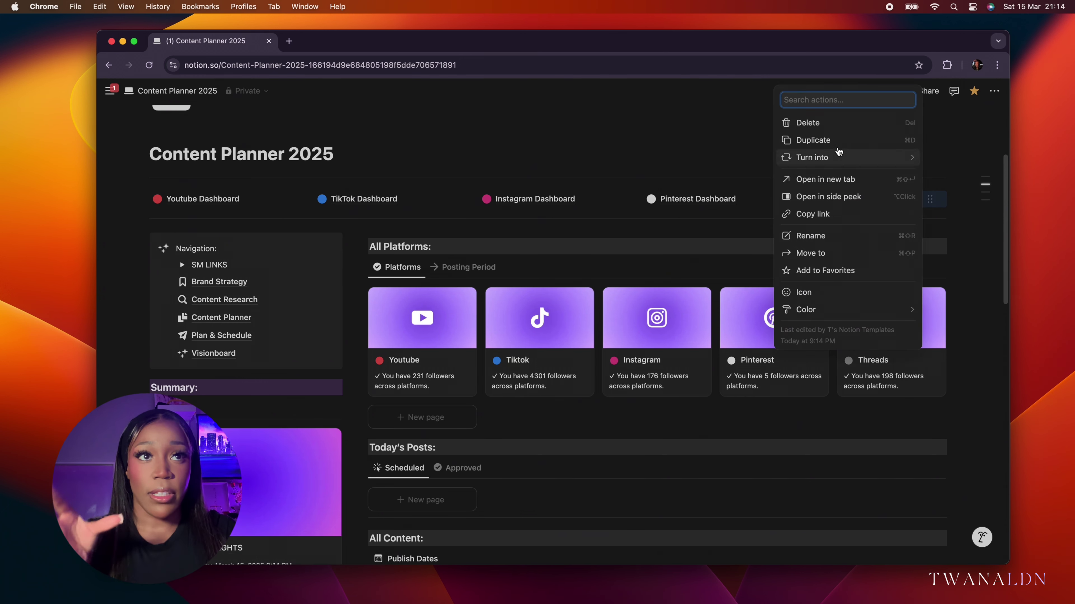
click(809, 236)
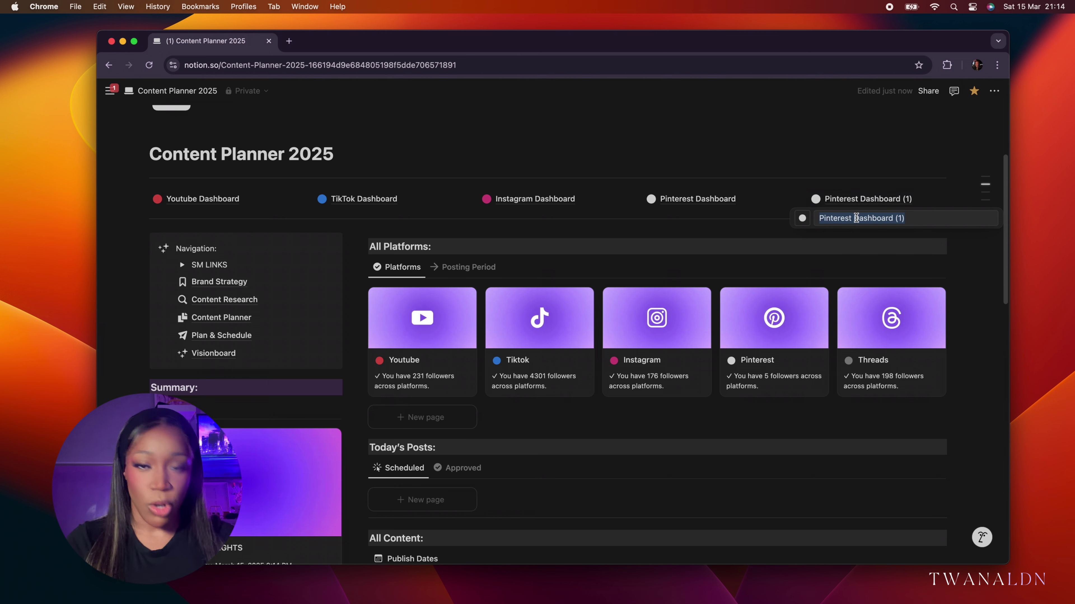
click(855, 219)
key(BackSpace)
key(BackSpace)
key(BackSpace)
key(BackSpace)
key(BackSpace)
key(BackSpace)
key(BackSpace)
key(BackSpace)
key(BackSpace)
key(BackSpace)
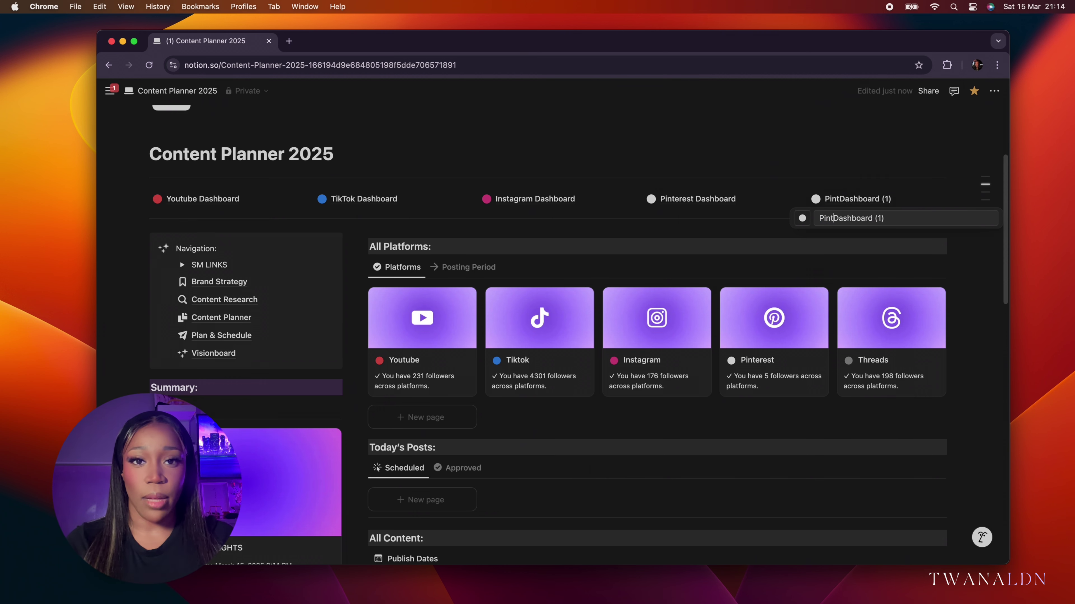
text(Twitter)
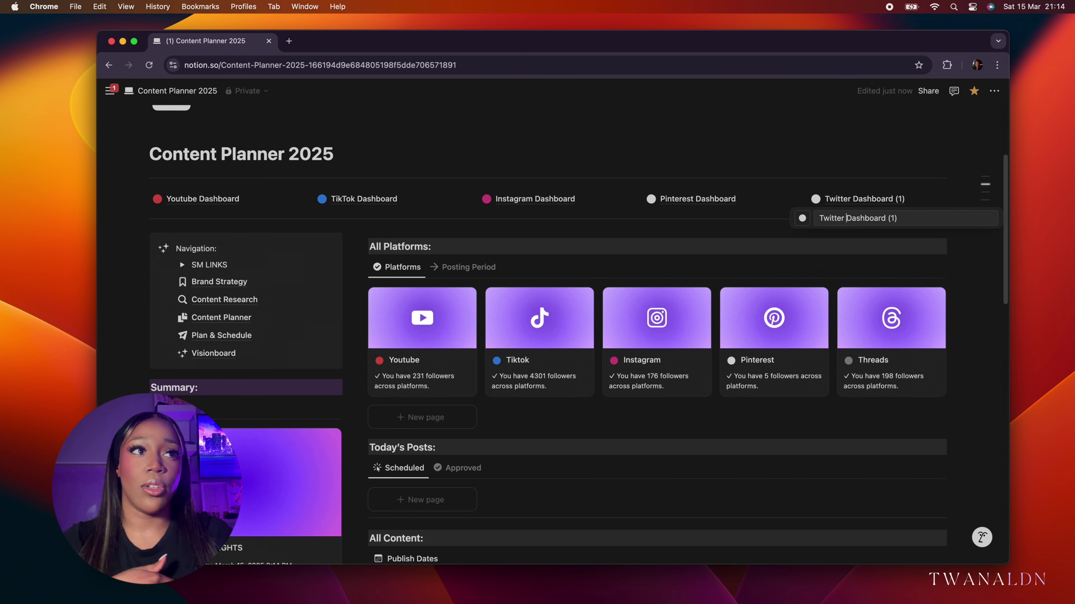
key(BackSpace)
key(BackSpace)
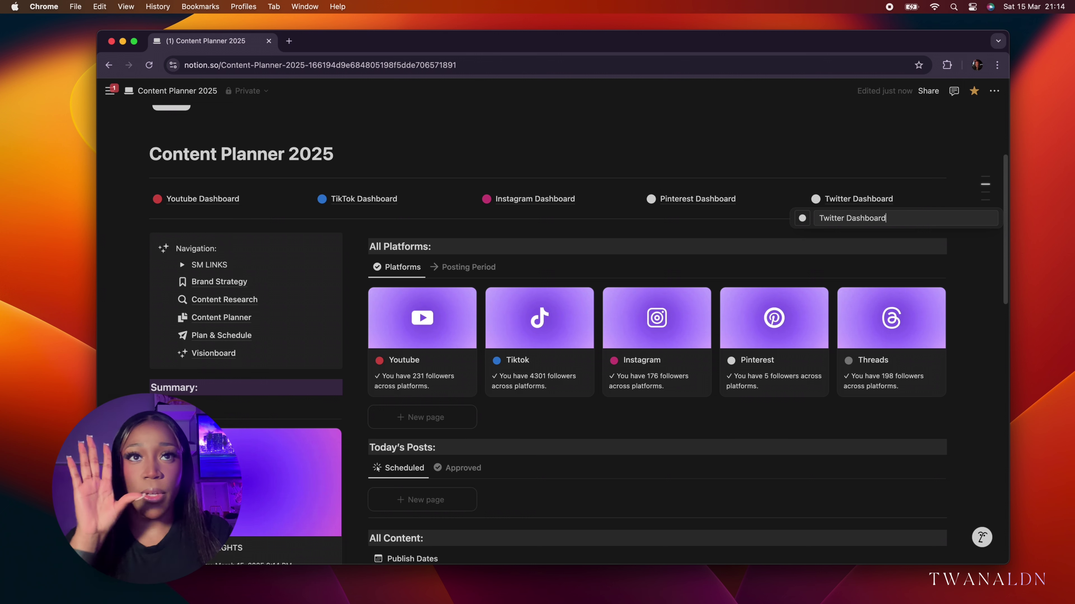
key(Return)
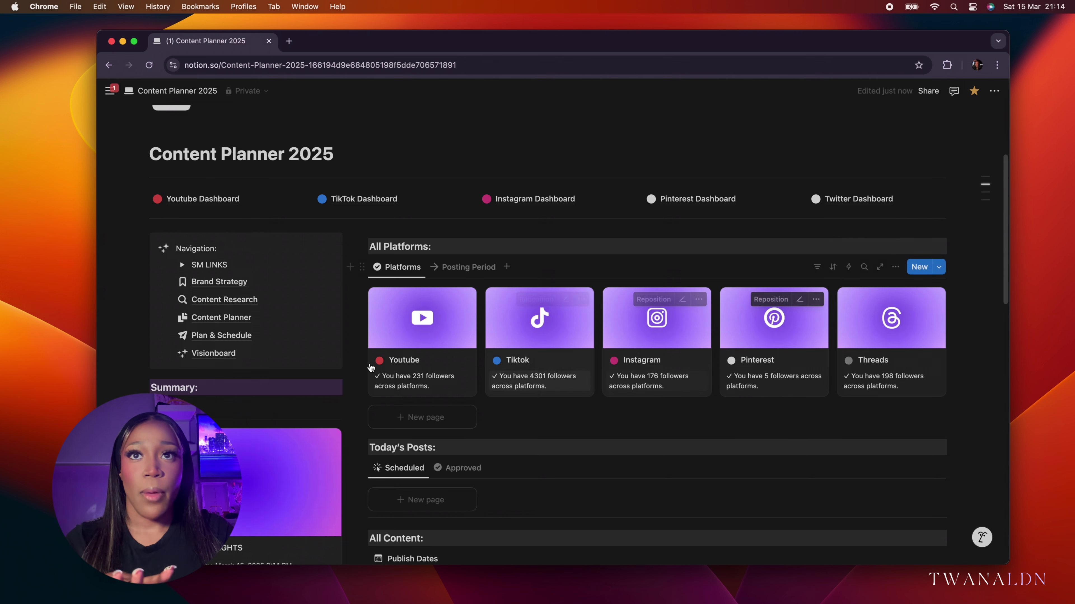
Step: Delete the Twitter Dashboard page from the row of dashboard links
right_click(854, 199)
click(897, 237)
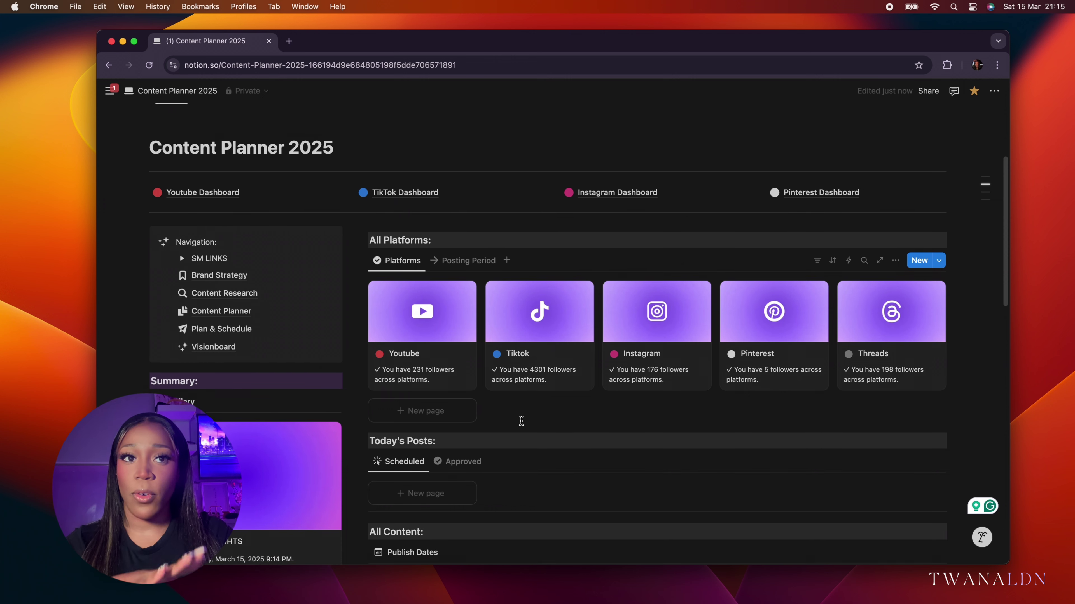
Step: Examine the Posting Period view of All Platforms for frequency and posting days, and return to the Platforms view
scroll(521, 421, down, 2)
scroll(521, 421, down, 2)
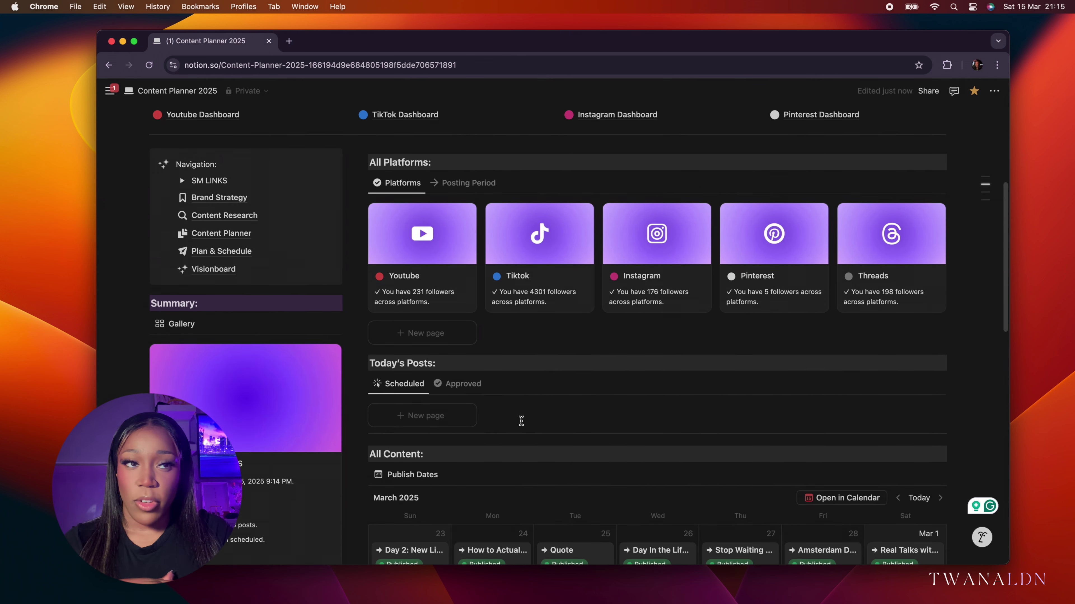
scroll(521, 421, down, 1)
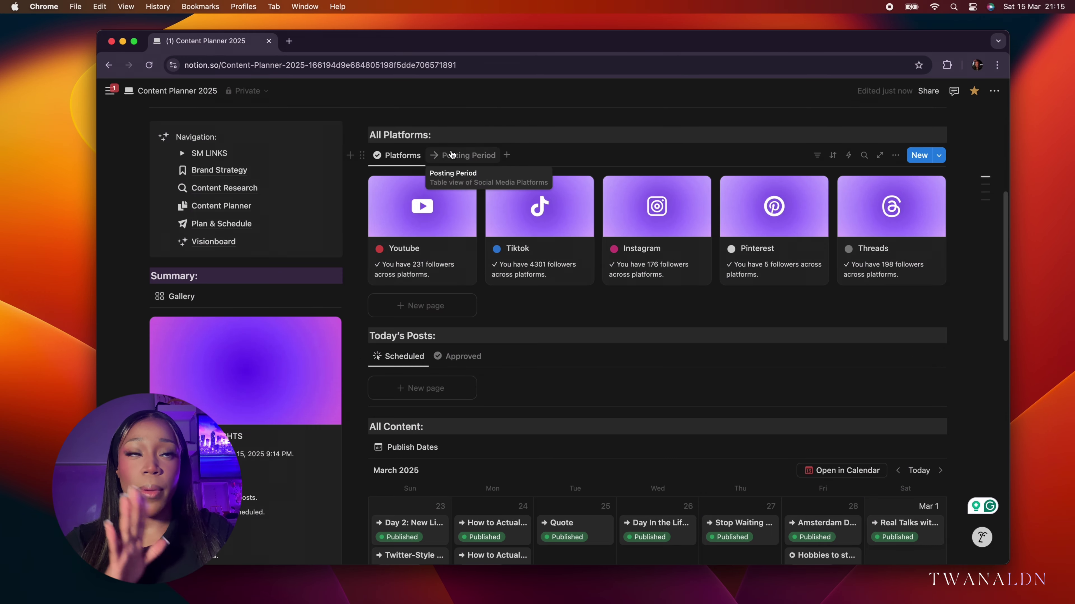
click(452, 155)
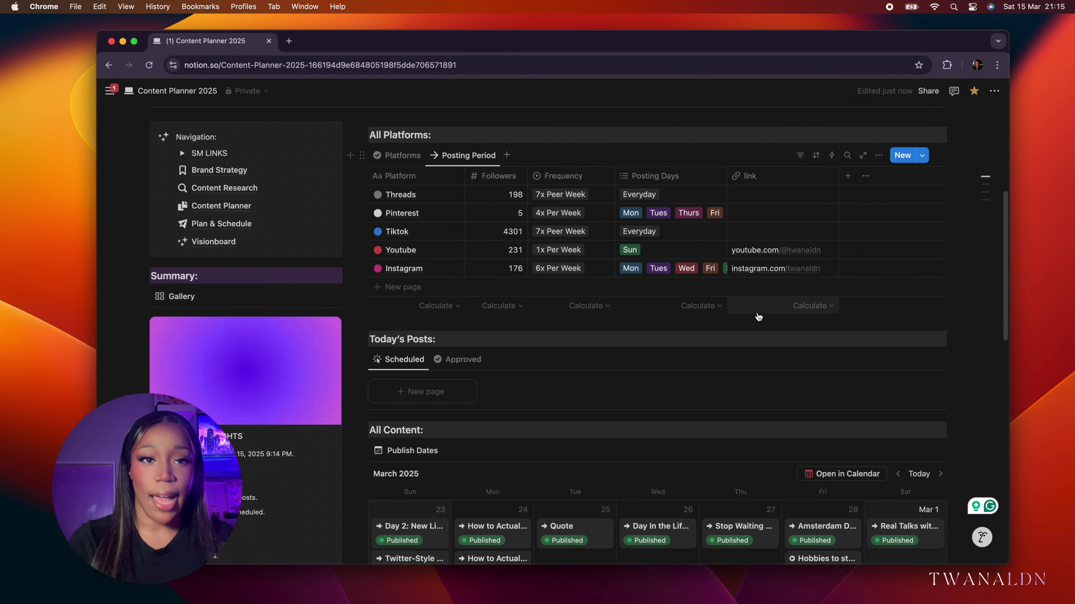
scroll(733, 317, down, 1)
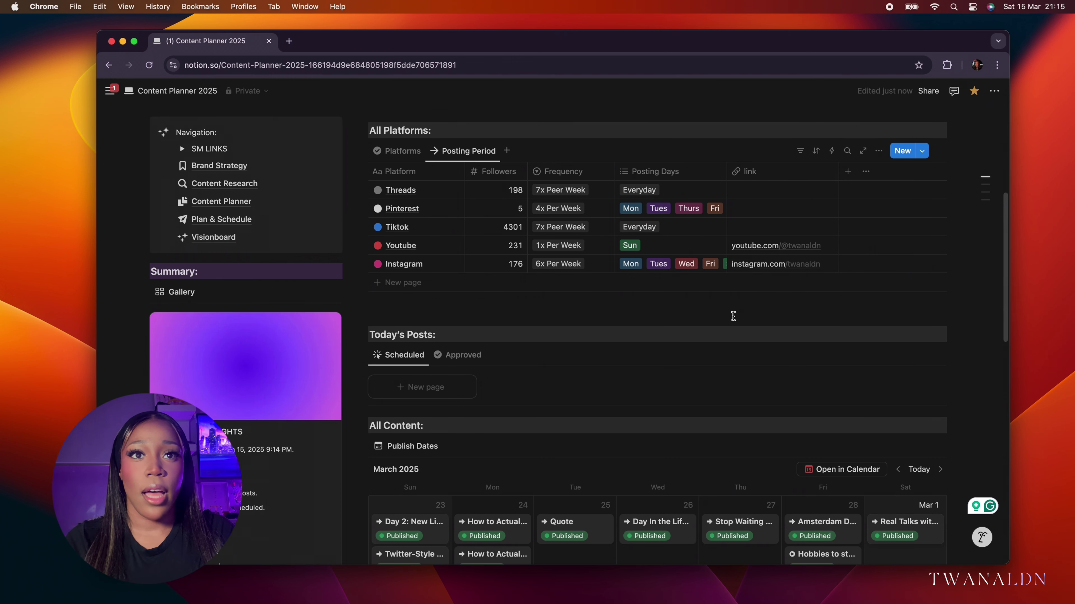
click(400, 151)
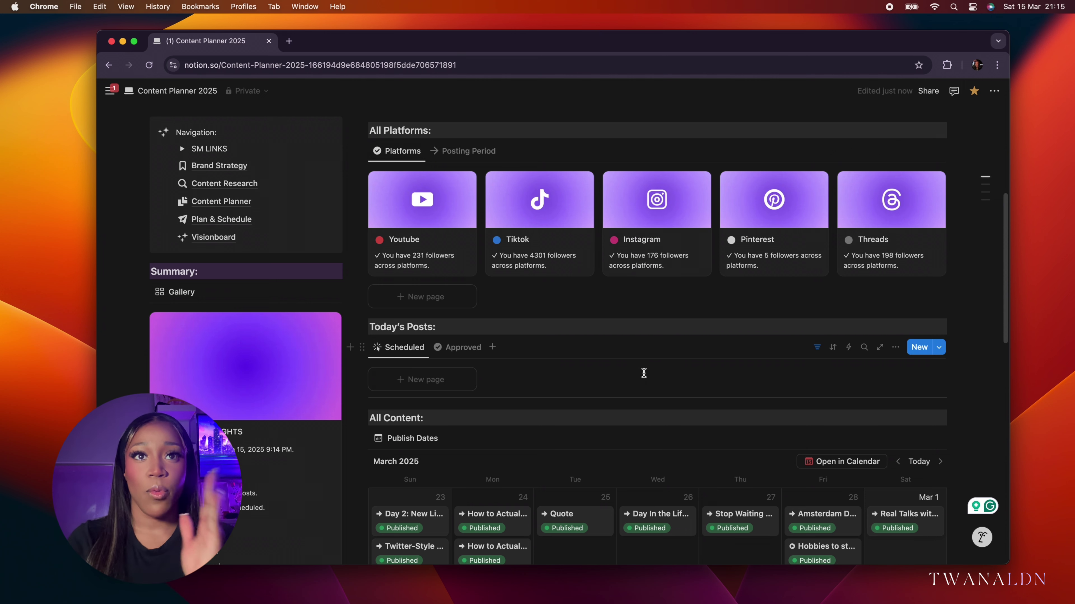
Step: Open the "Your Future Self is Watching" entry on March 15 in the All Content calendar
scroll(643, 373, down, 2)
scroll(643, 373, down, 8)
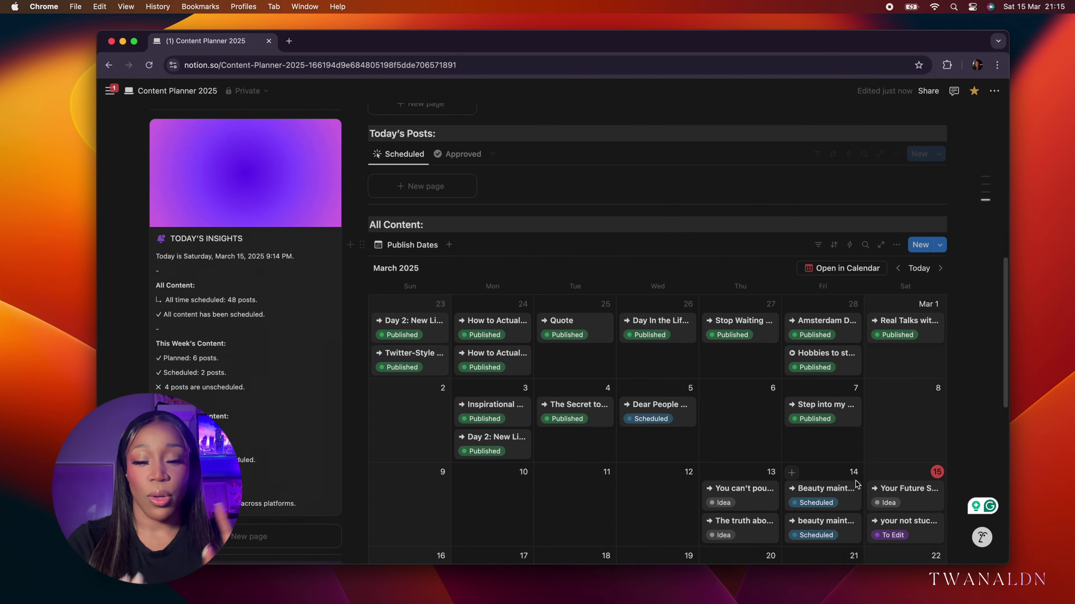
click(897, 493)
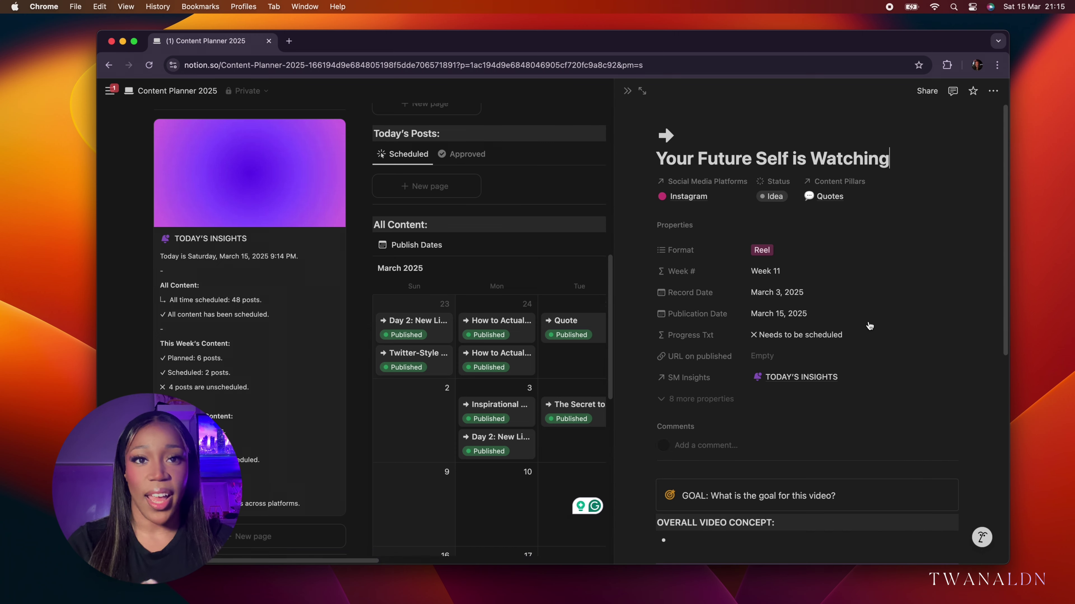
Step: Set the status of "Your Future Self is Watching" to Scheduled and close the entry
click(772, 196)
click(774, 313)
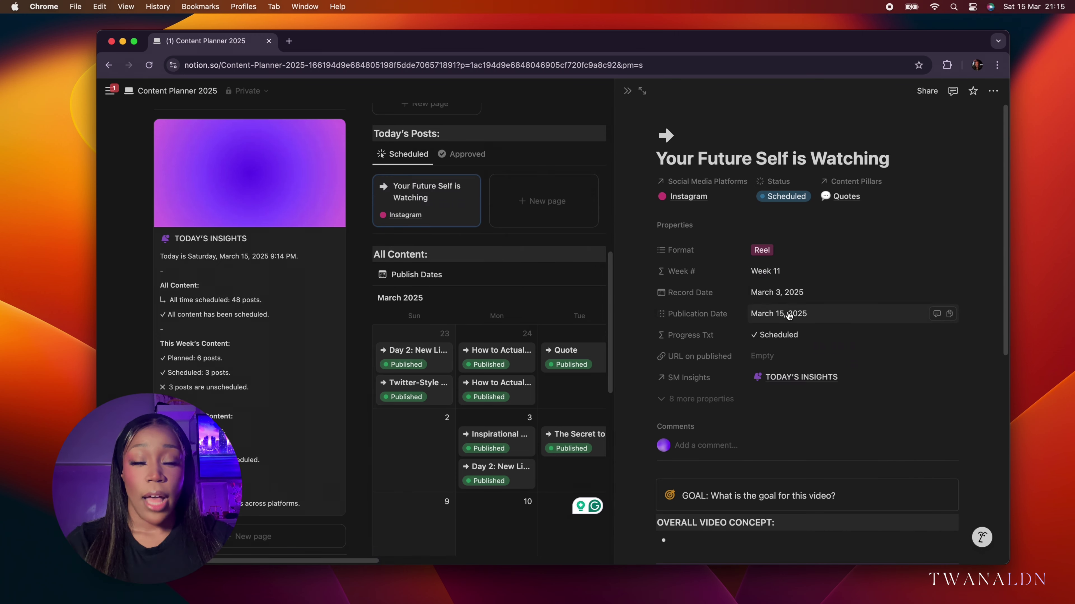
click(627, 90)
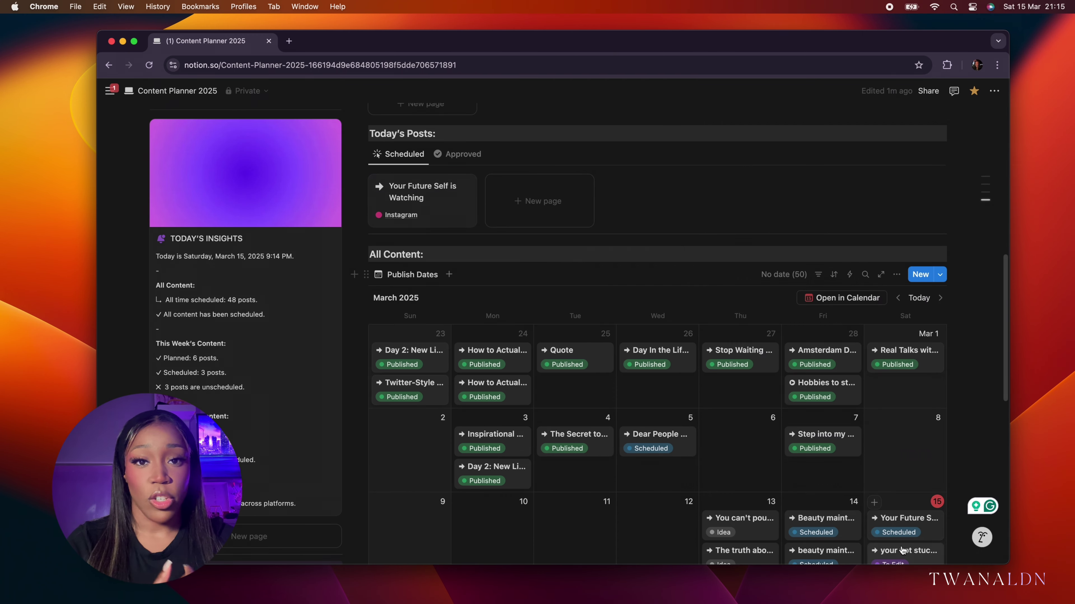
Step: Set the status of the Instagram "Beauty maintenance vlog" on March 14 to Published and close the entry
scroll(879, 543, down, 1)
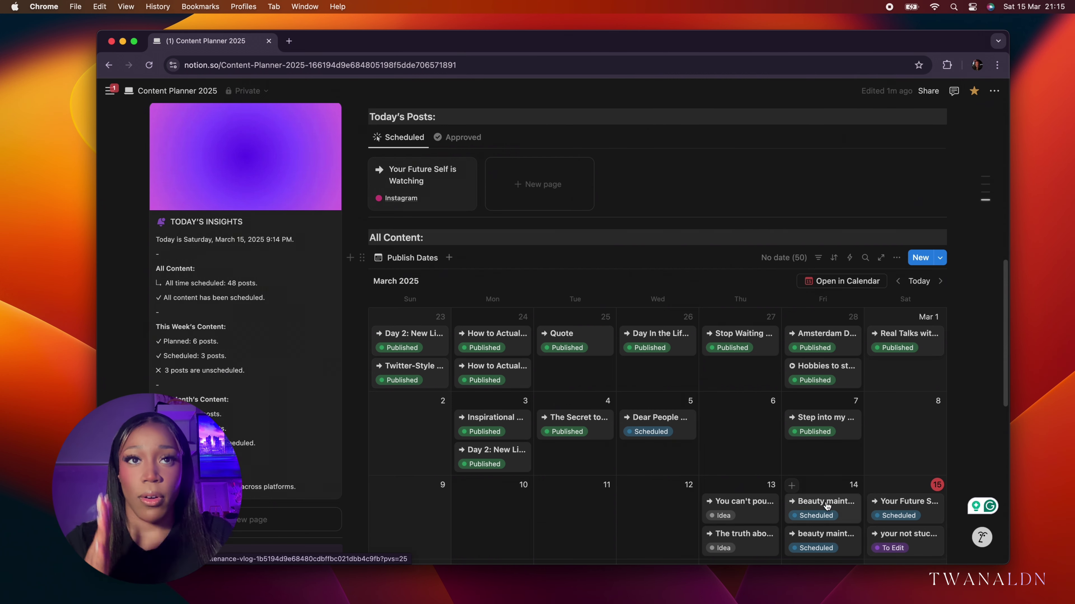
scroll(830, 486, up, 3)
scroll(834, 440, down, 4)
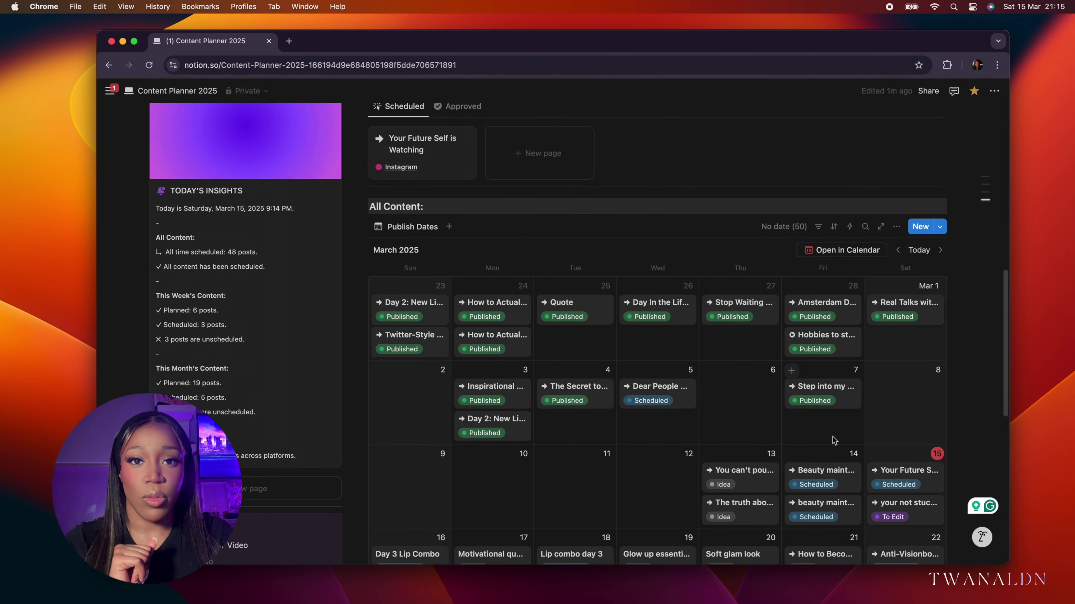
click(823, 471)
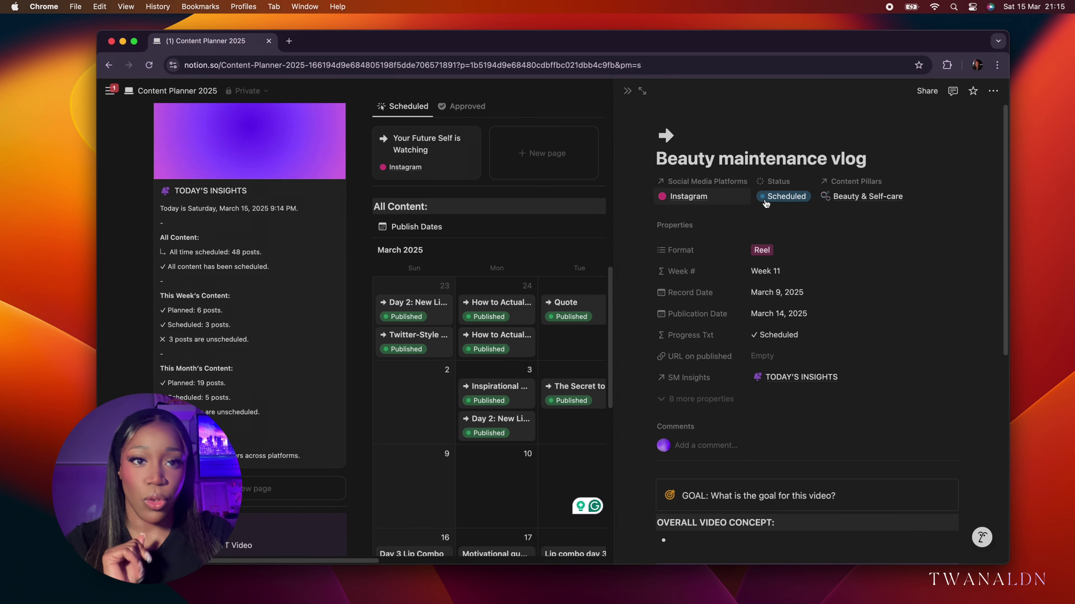
click(766, 202)
click(789, 352)
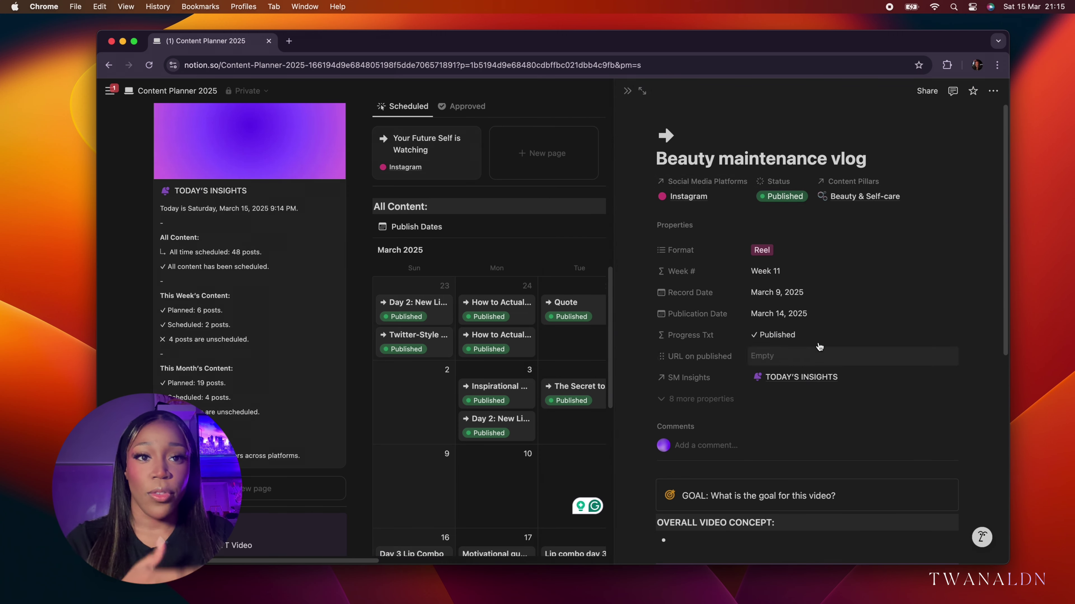
click(627, 91)
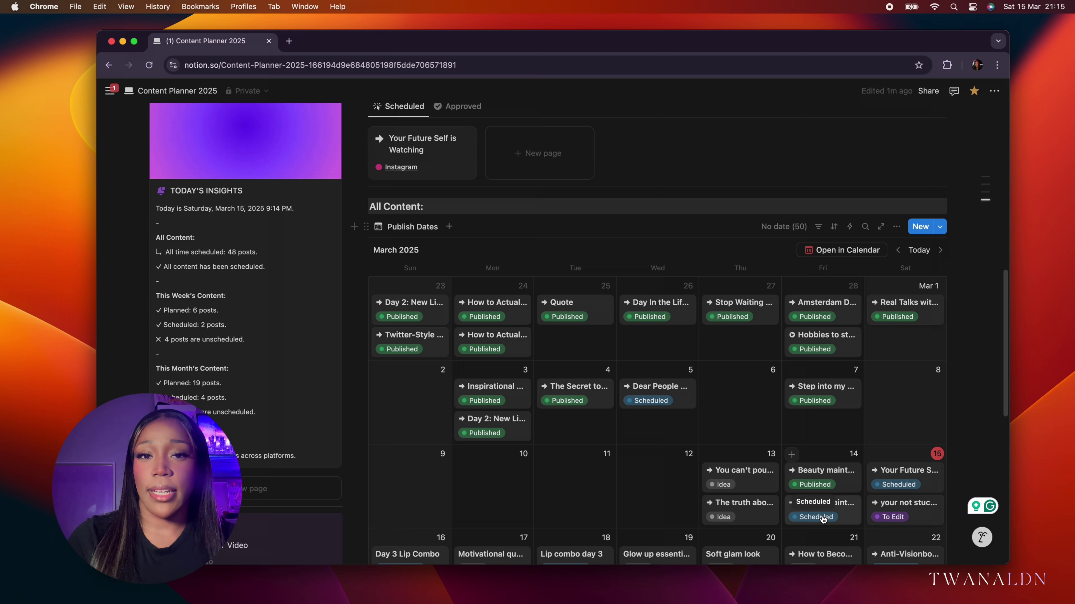
Step: Set the status of the Tiktok "beauty maintenance vlog" on March 14 to Published and close the entry
click(823, 519)
click(789, 193)
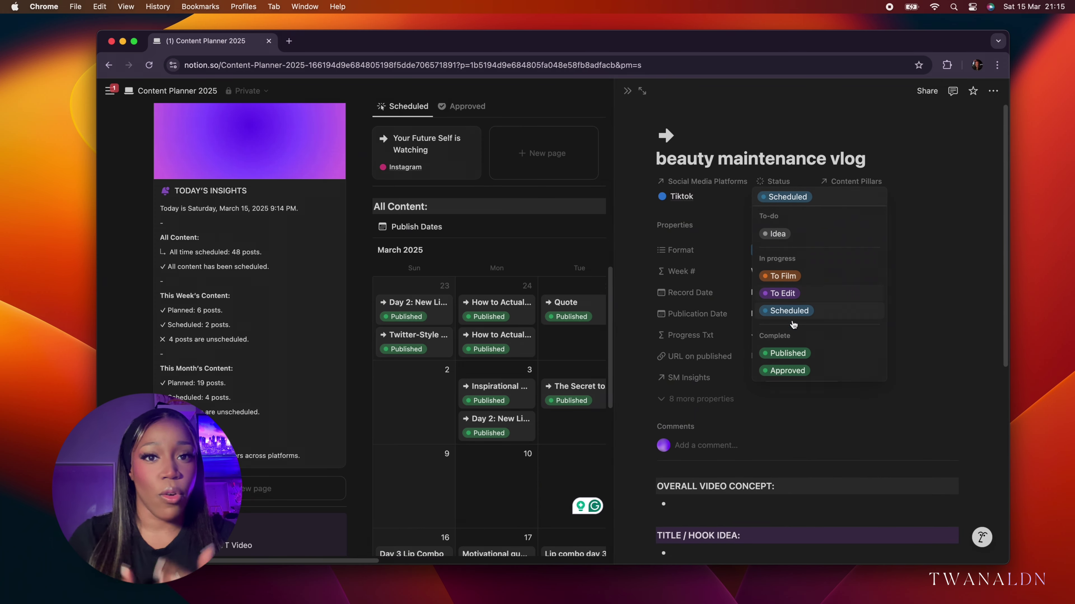
click(794, 354)
click(627, 91)
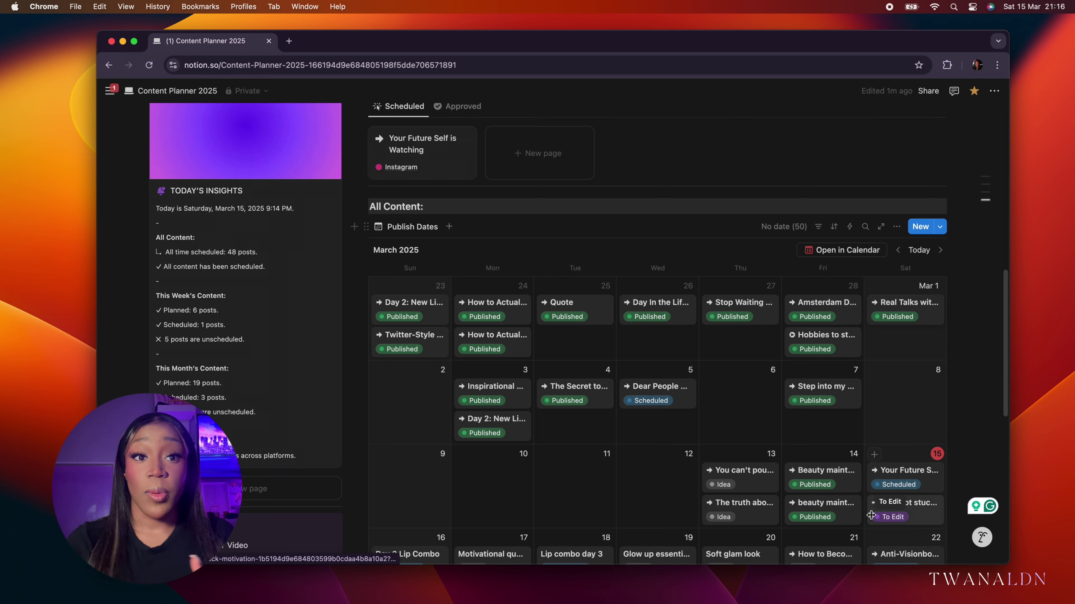
Step: Set the status of "your not stuck - motivation" on March 15 to Approved and close the entry
scroll(907, 514, down, 1)
click(894, 396)
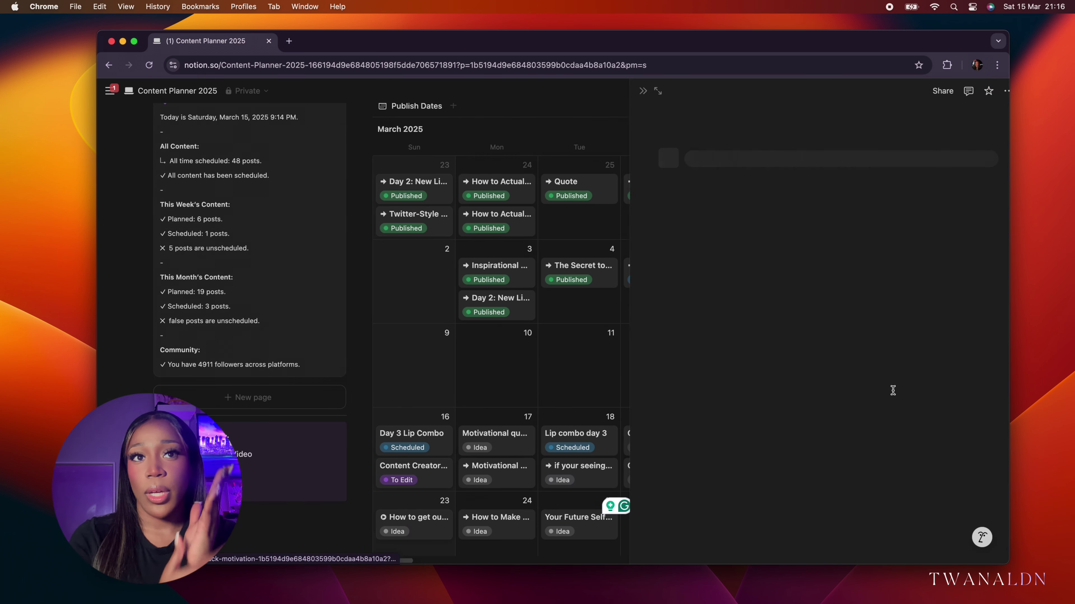
click(782, 197)
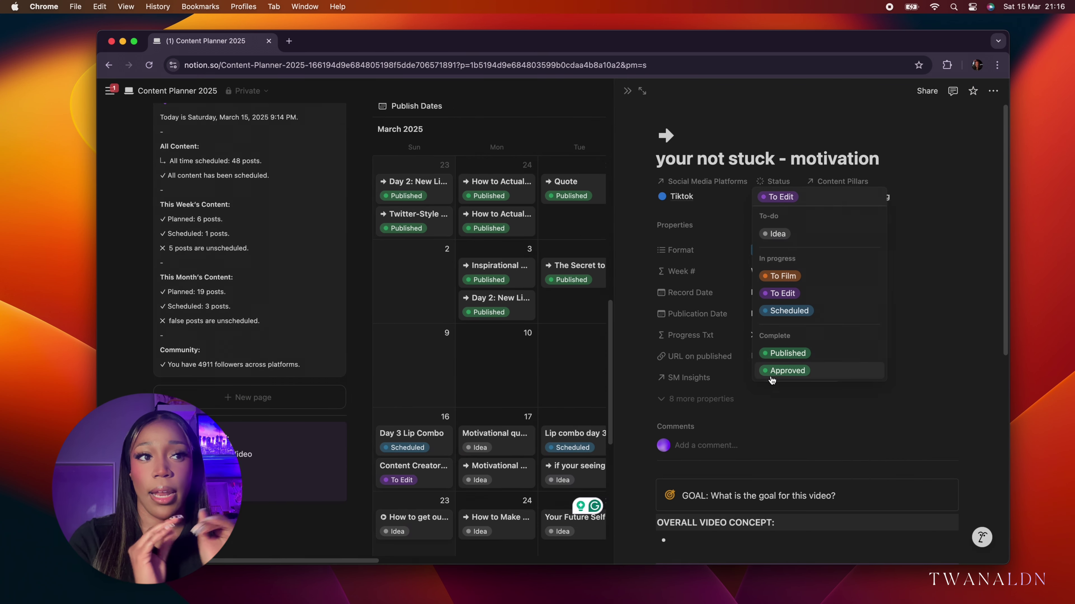
click(786, 371)
click(554, 145)
Step: Check the Approved view of Today's Posts and return to its Scheduled view
scroll(554, 145, up, 5)
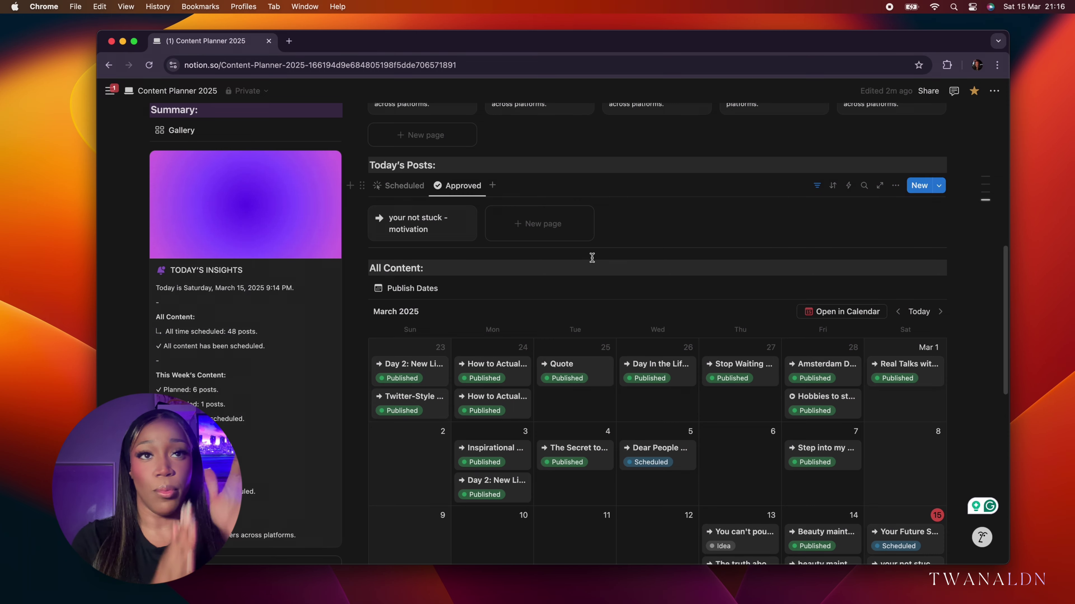
click(395, 186)
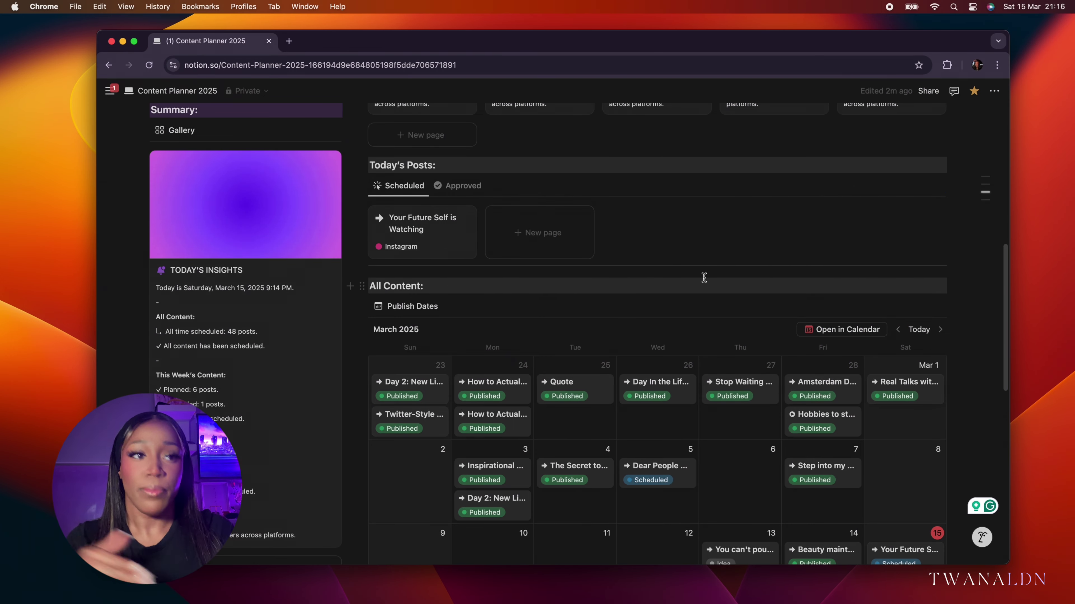
Step: Examine the March 2025 All Content calendar for each post's date and status, and the Social Media Goals below it
scroll(704, 278, down, 3)
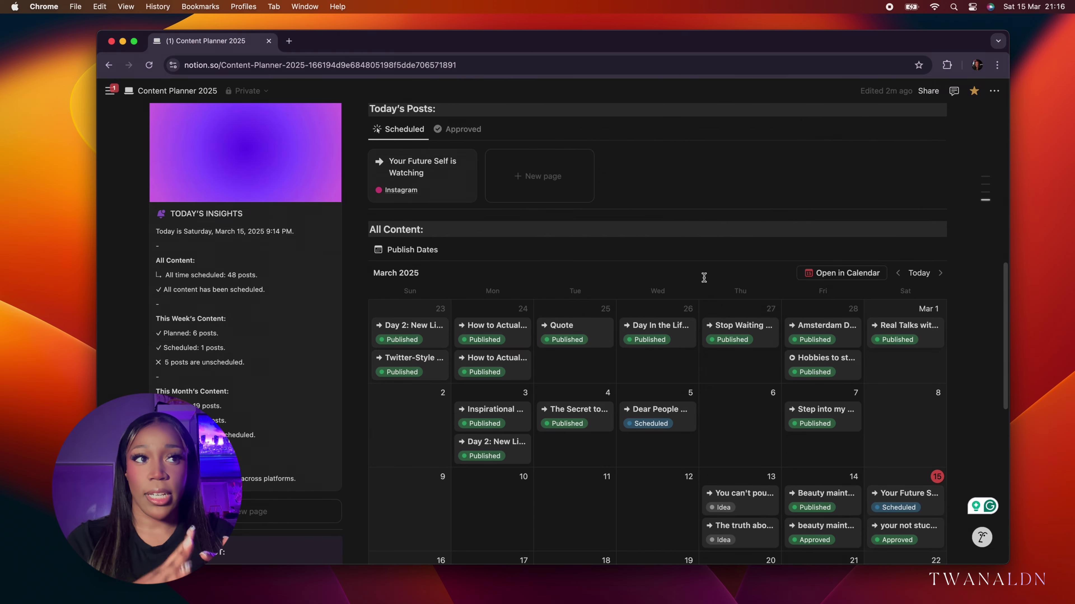
scroll(704, 277, down, 4)
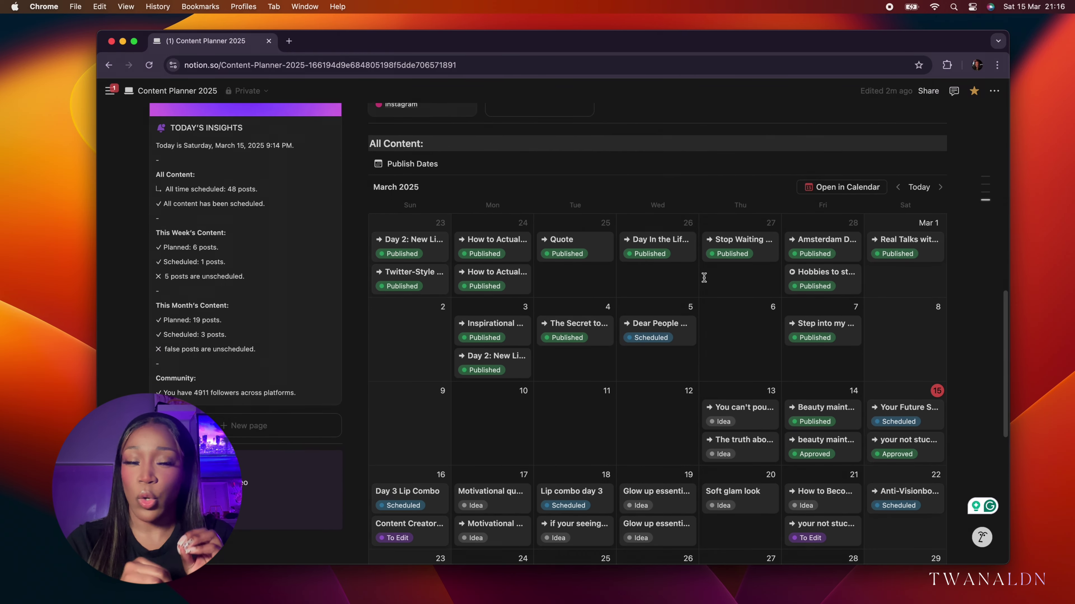
scroll(703, 277, down, 2)
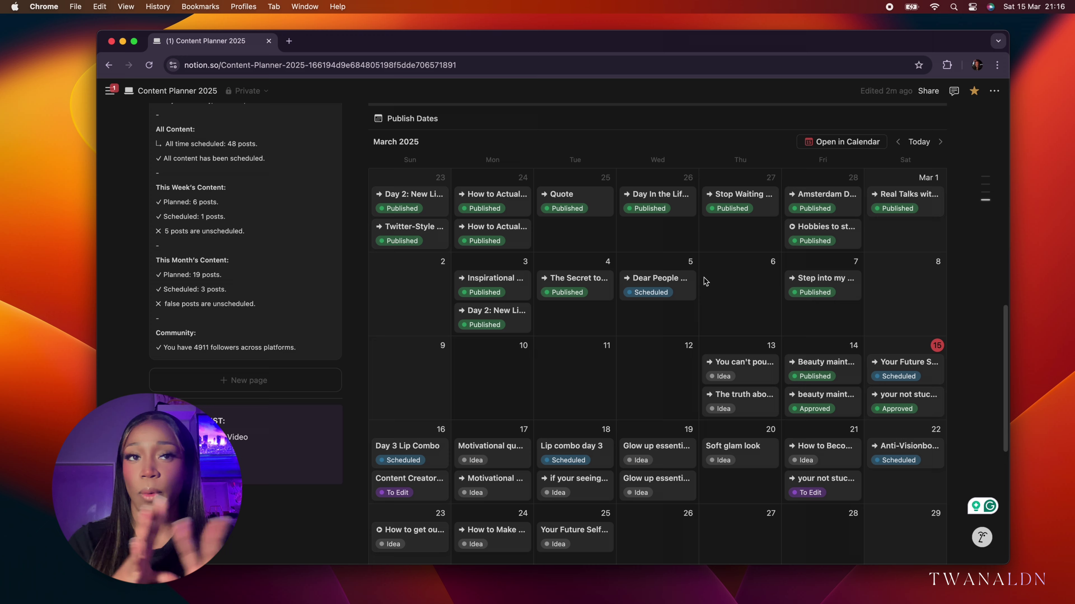
scroll(705, 281, down, 1)
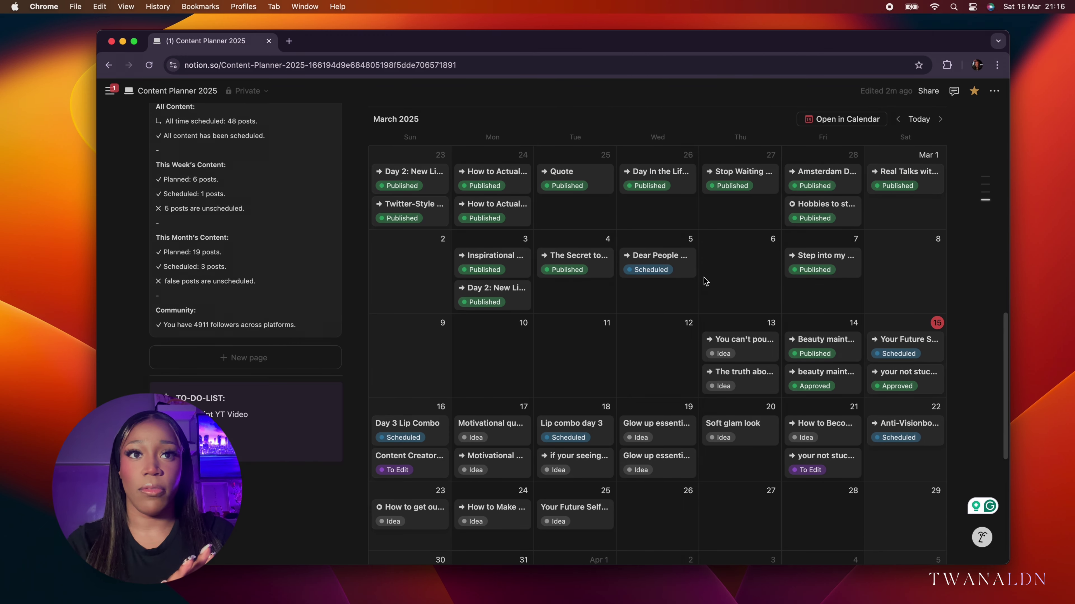
scroll(704, 281, up, 1)
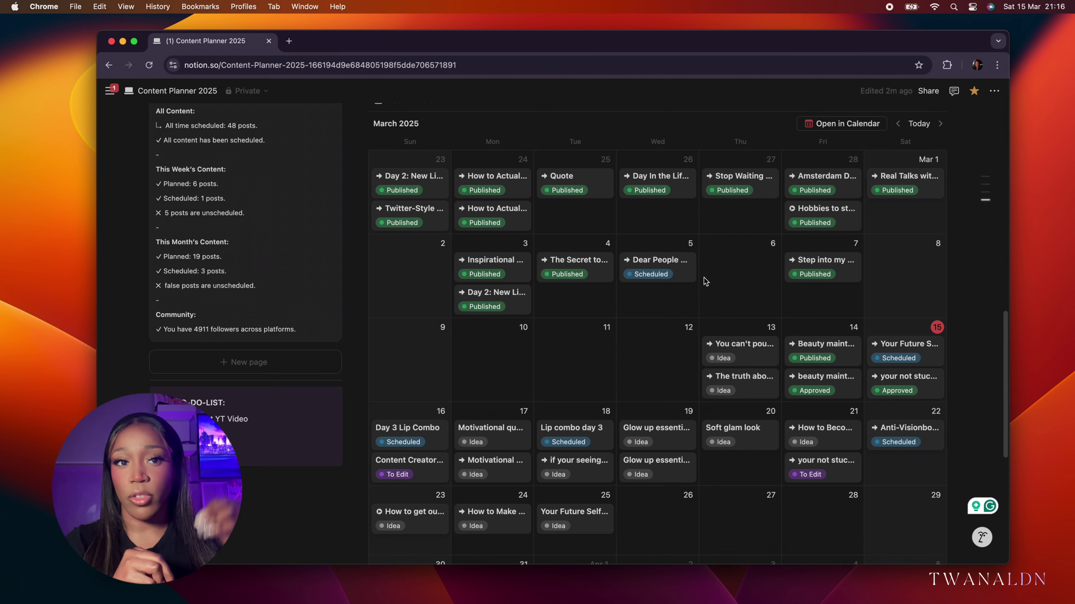
scroll(704, 281, down, 2)
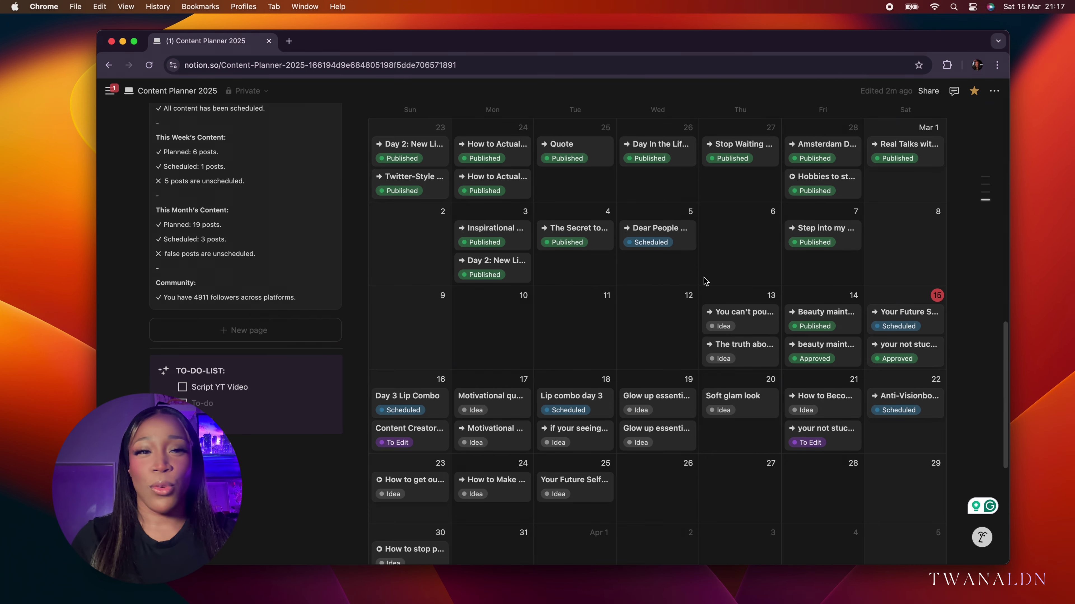
scroll(705, 281, down, 1)
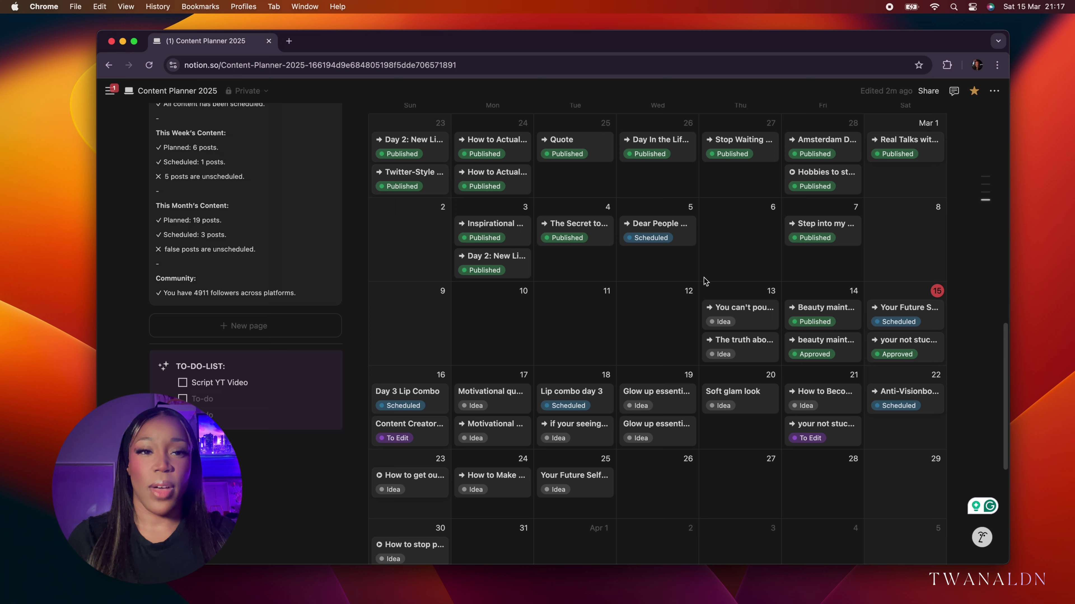
scroll(705, 281, down, 1)
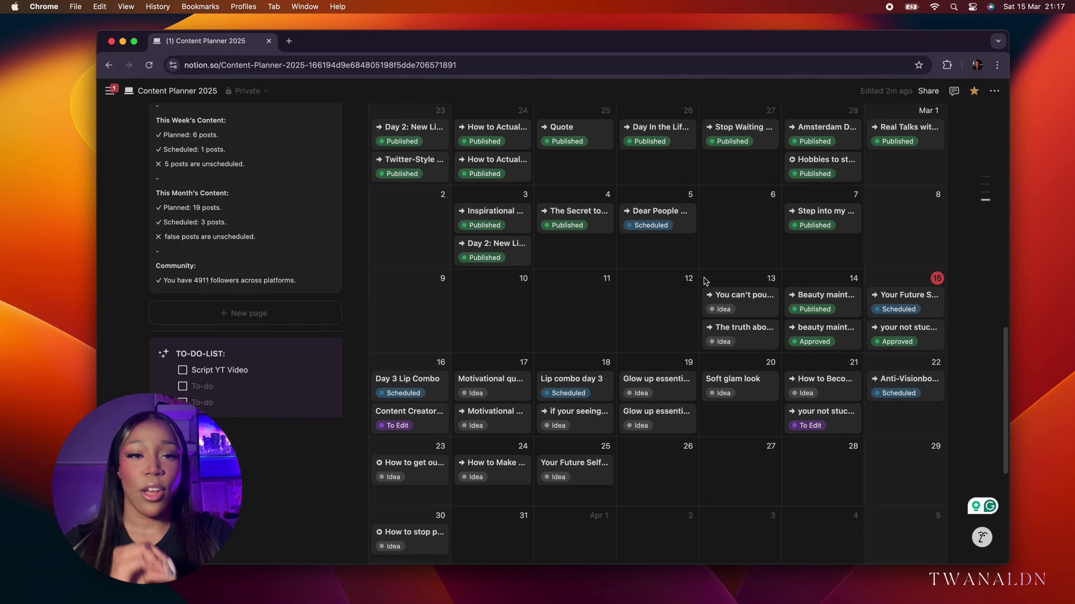
scroll(704, 282, down, 5)
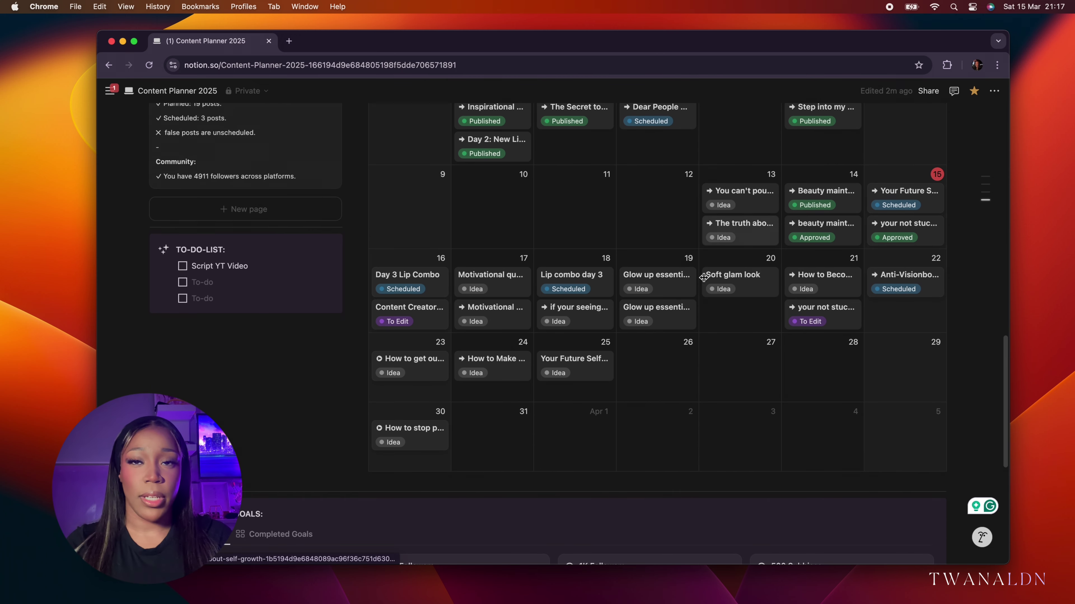
scroll(703, 278, down, 4)
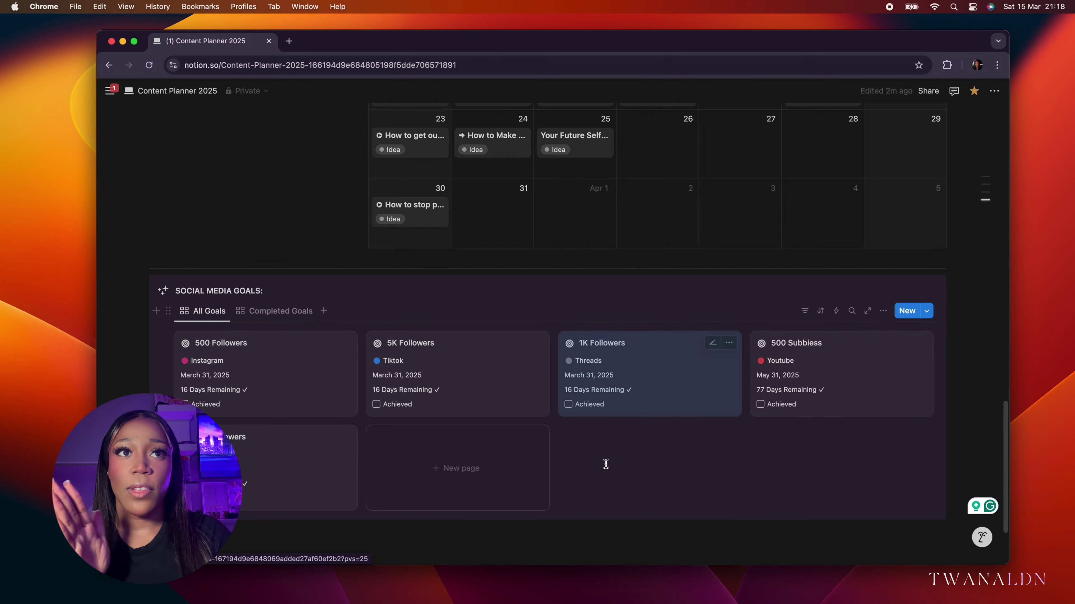
Step: Examine the Navigation links of the content planner, from SM LINKS and Brand Strategy to Plan & Schedule and Visionboard
scroll(584, 447, up, 7)
scroll(584, 450, up, 10)
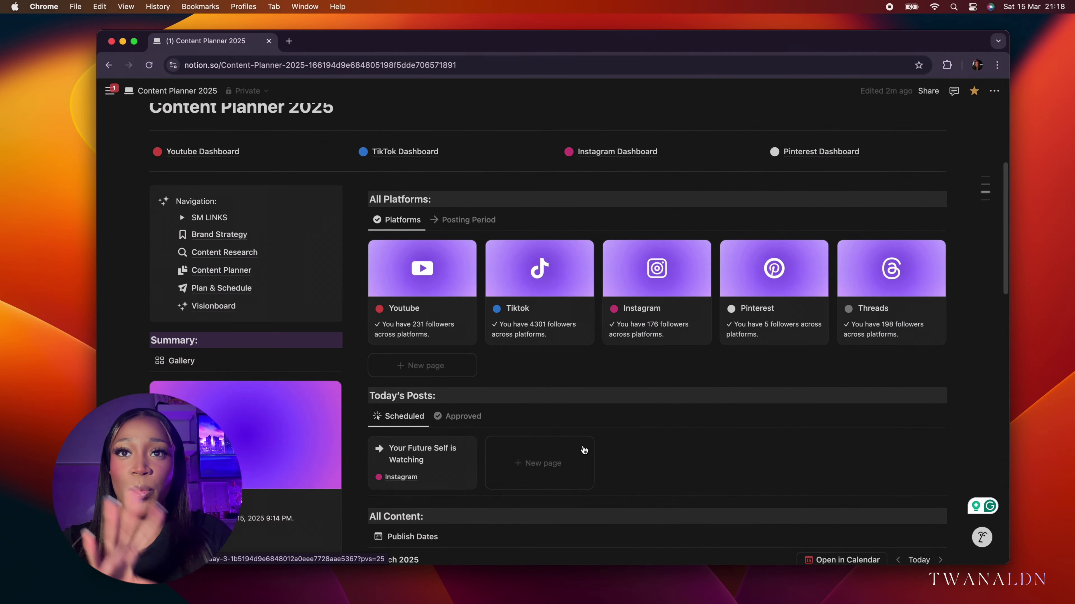
scroll(584, 450, down, 1)
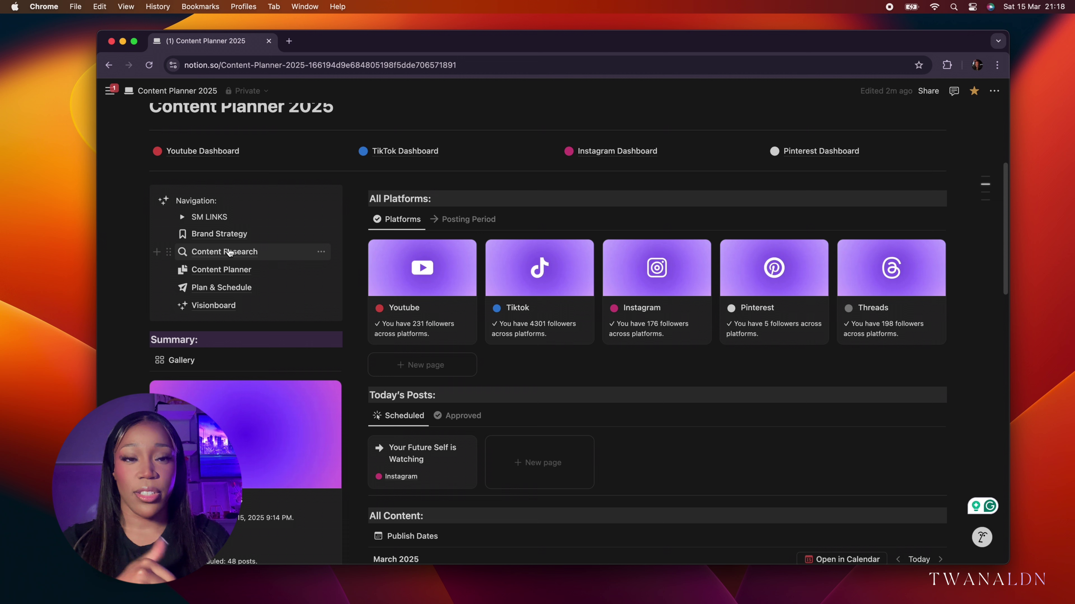
mouse_move(313, 241)
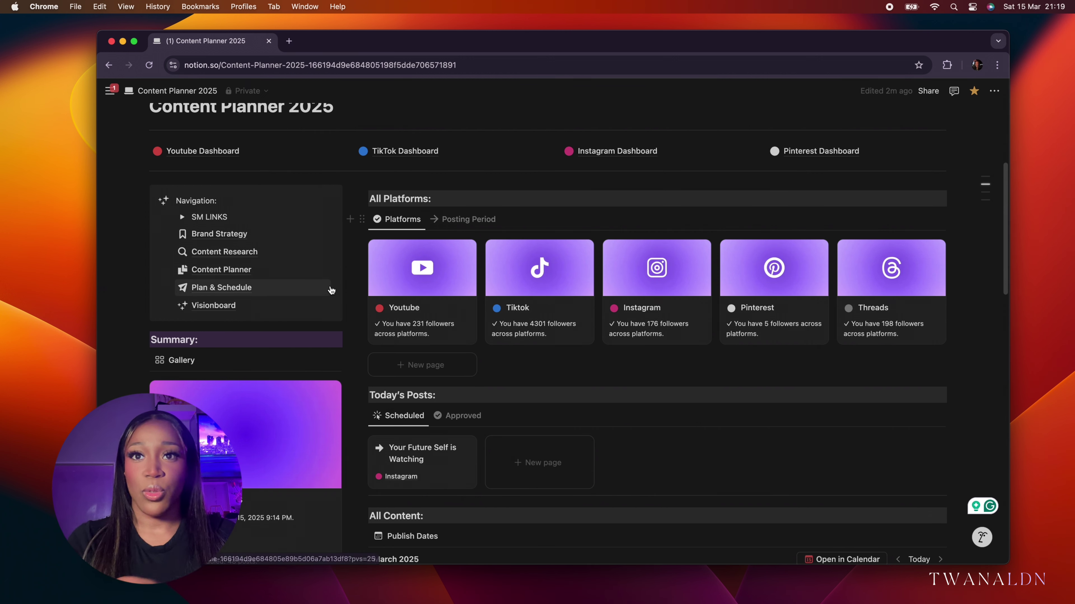
mouse_move(332, 290)
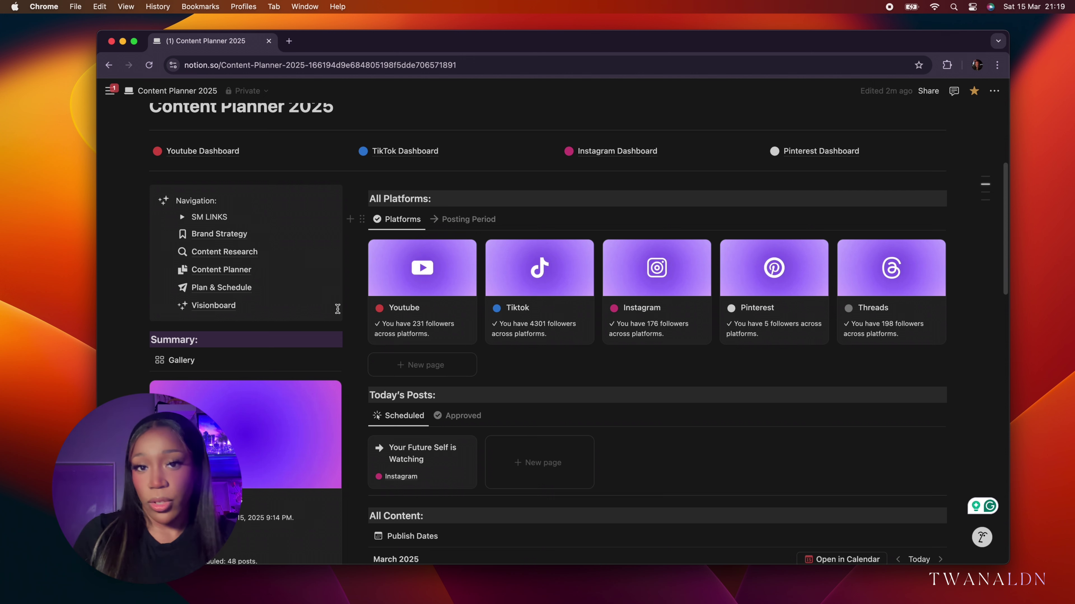
Step: Examine the Today's Insights card in the Summary section for its weekly, monthly and community figures
scroll(338, 308, down, 3)
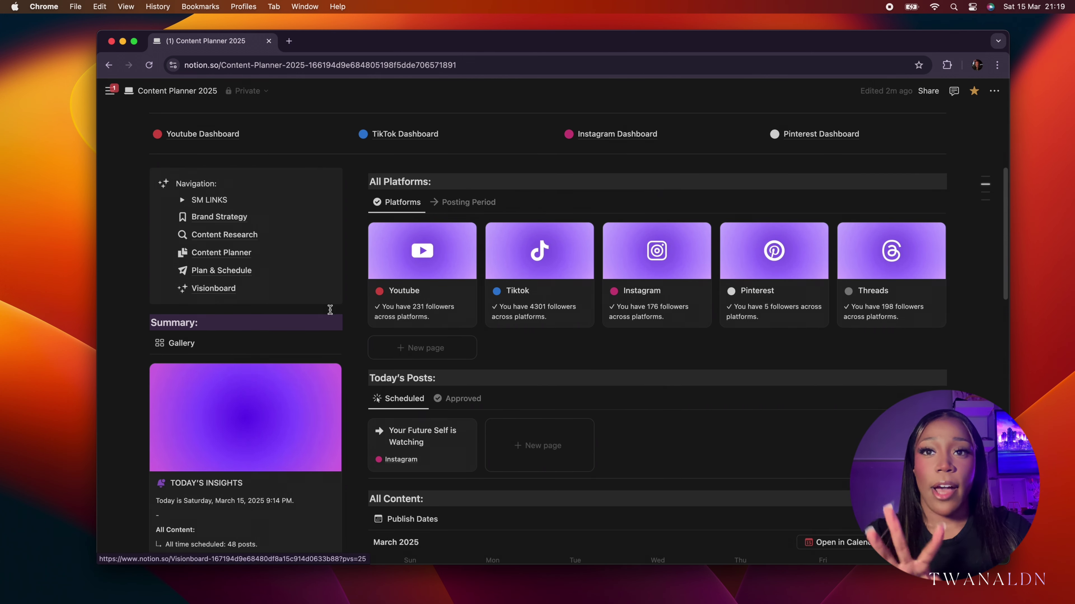
scroll(330, 311, down, 5)
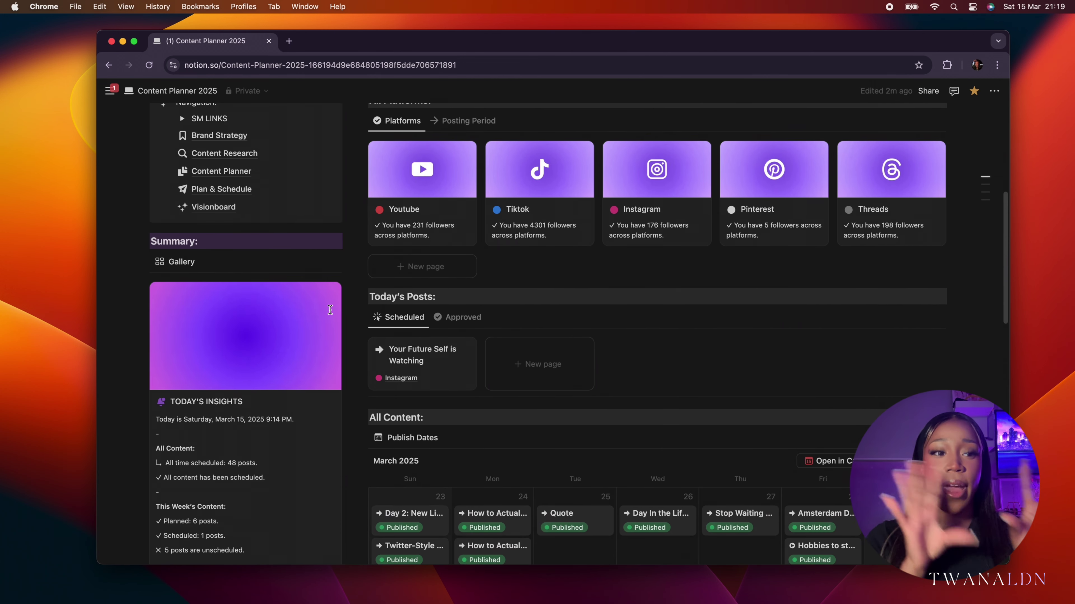
scroll(330, 310, down, 4)
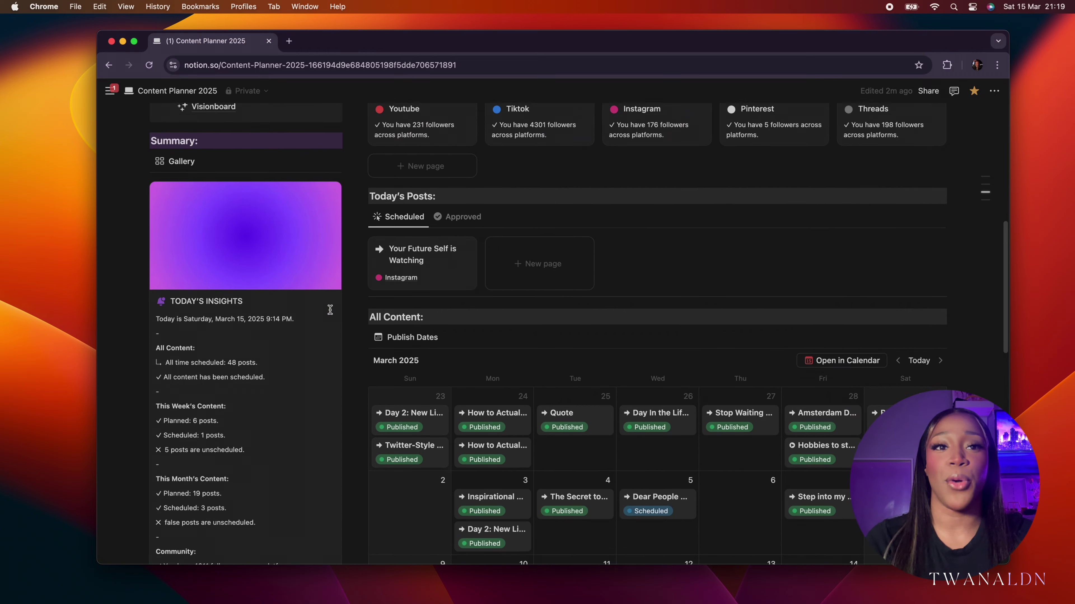
scroll(331, 313, down, 1)
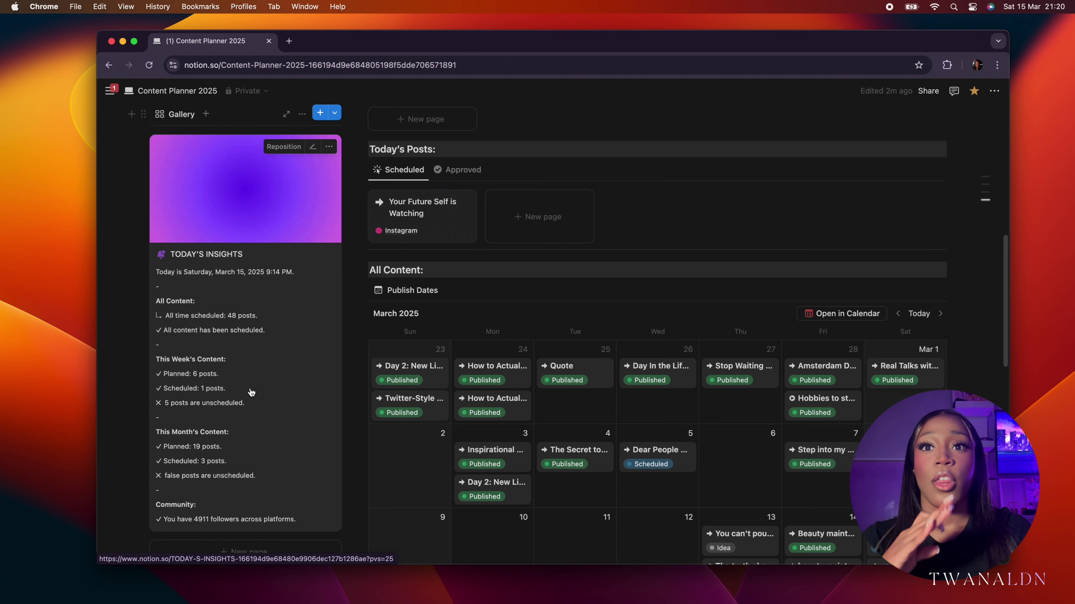
scroll(256, 406, down, 2)
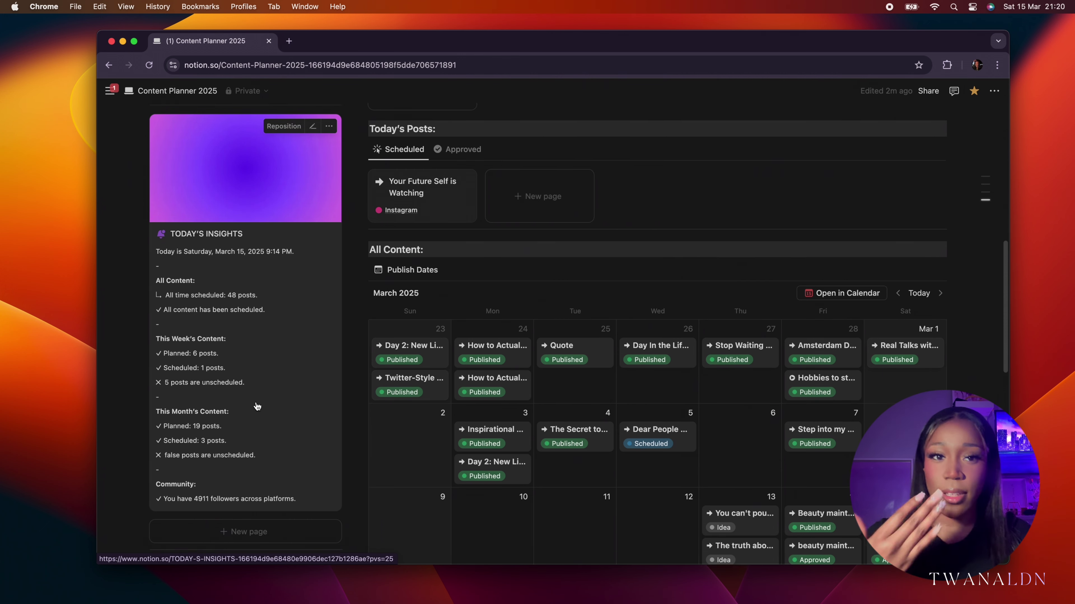
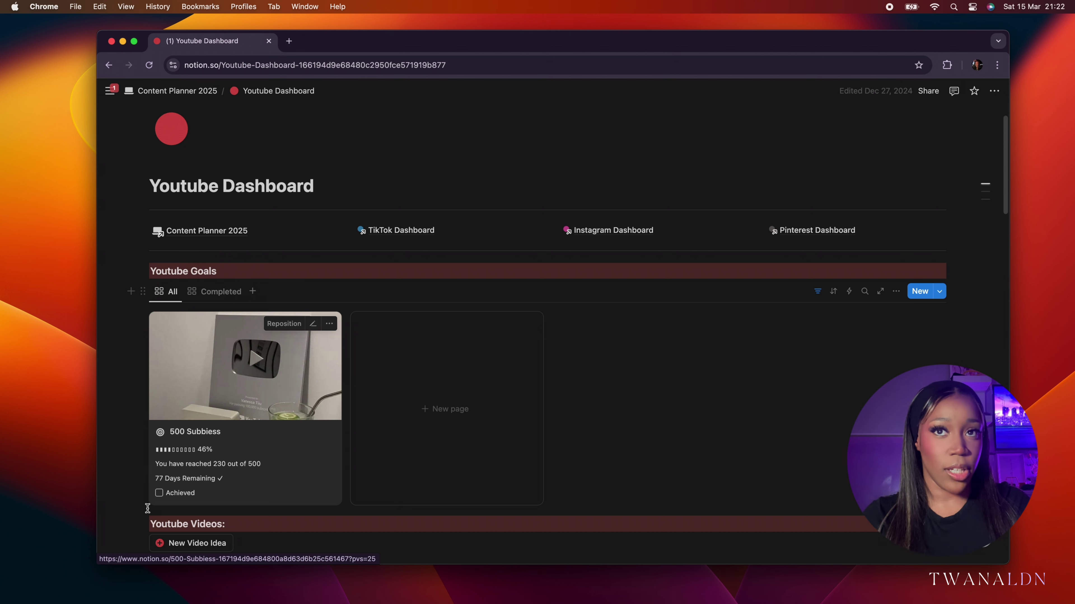
Step: Mark the "500 Subbiess" goal on the Youtube Dashboard as achieved and show the Completed view of Youtube Goals
click(159, 493)
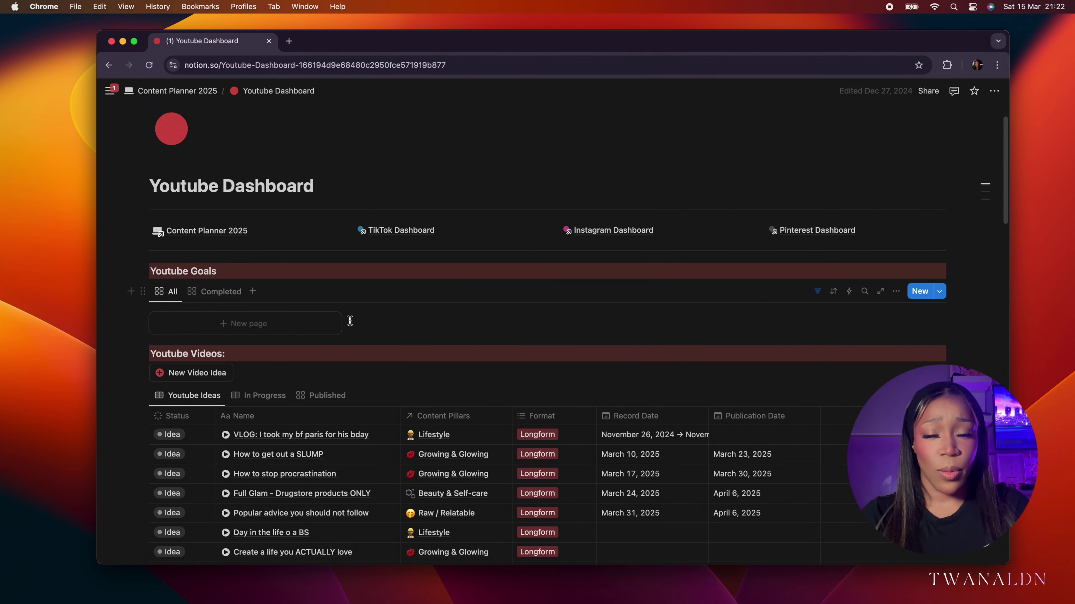
click(210, 292)
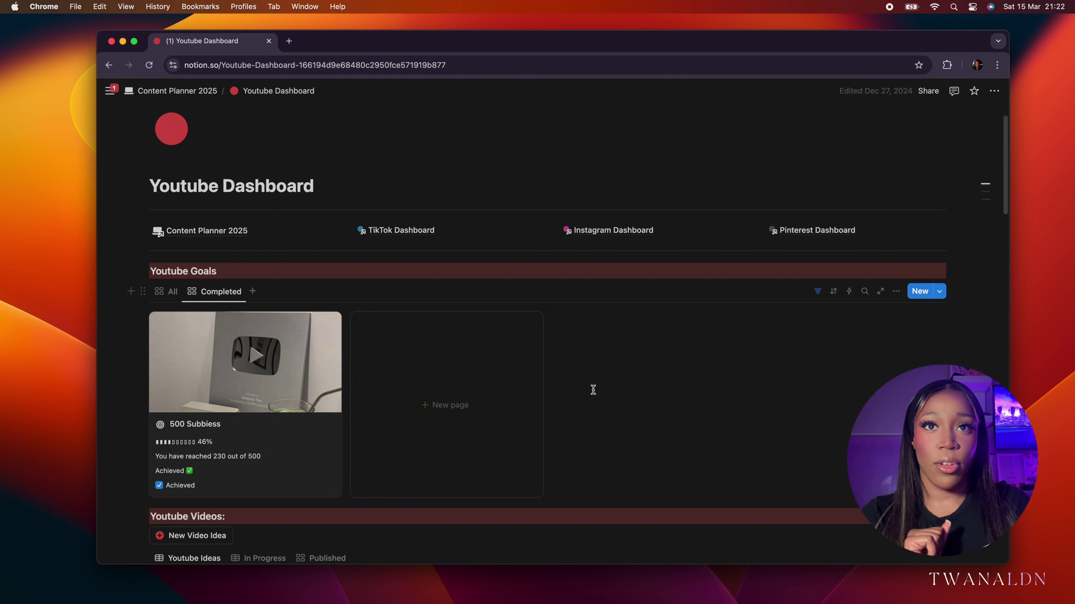
Step: Set the Current Total of the completed "500 Subbiess" goal to 500 and close its page
scroll(593, 389, down, 1)
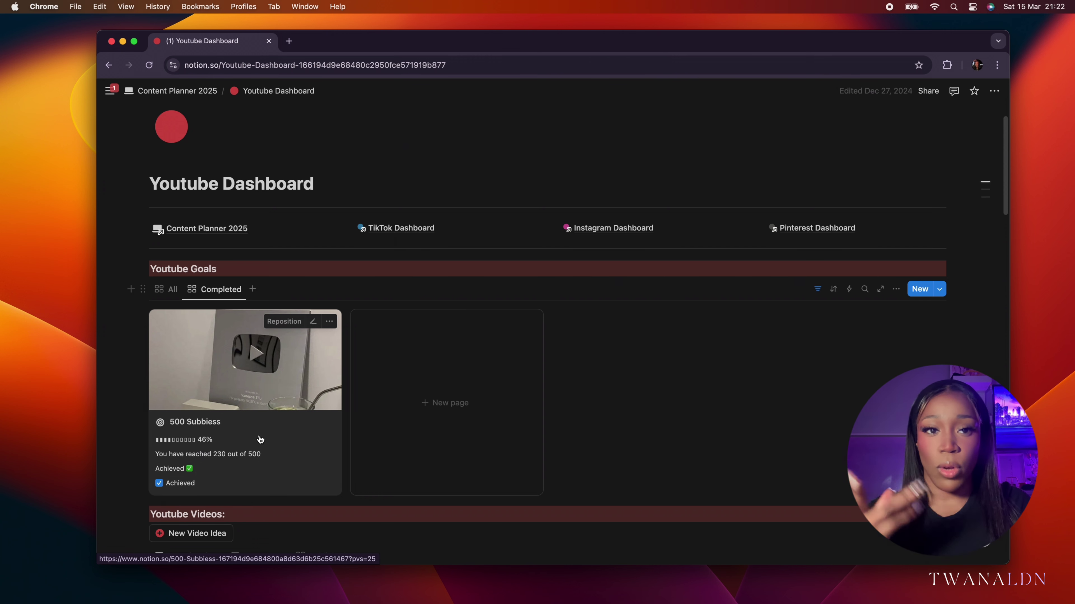
click(285, 439)
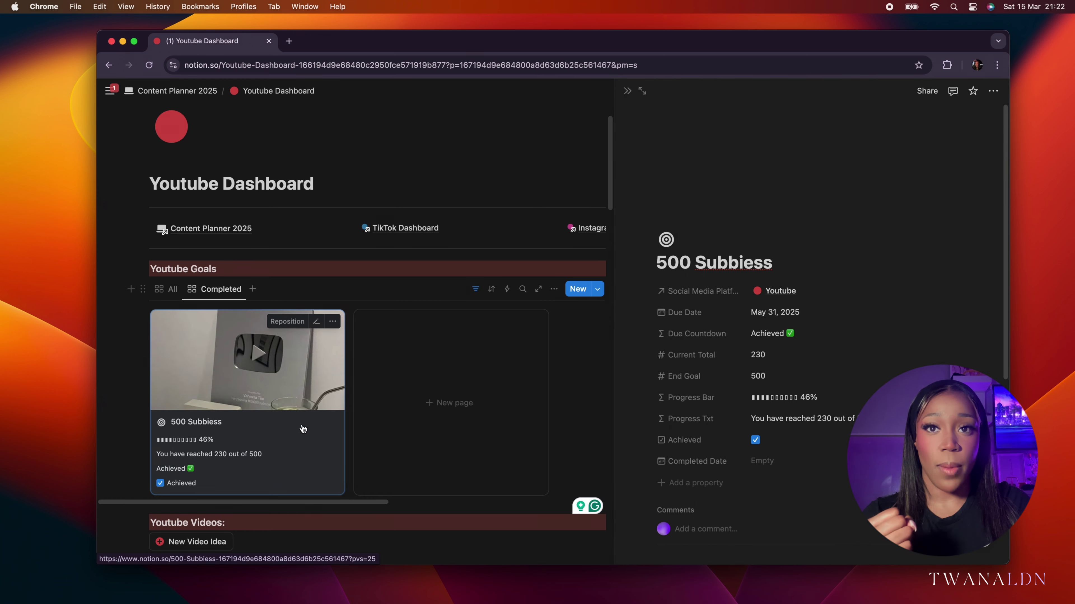
click(777, 359)
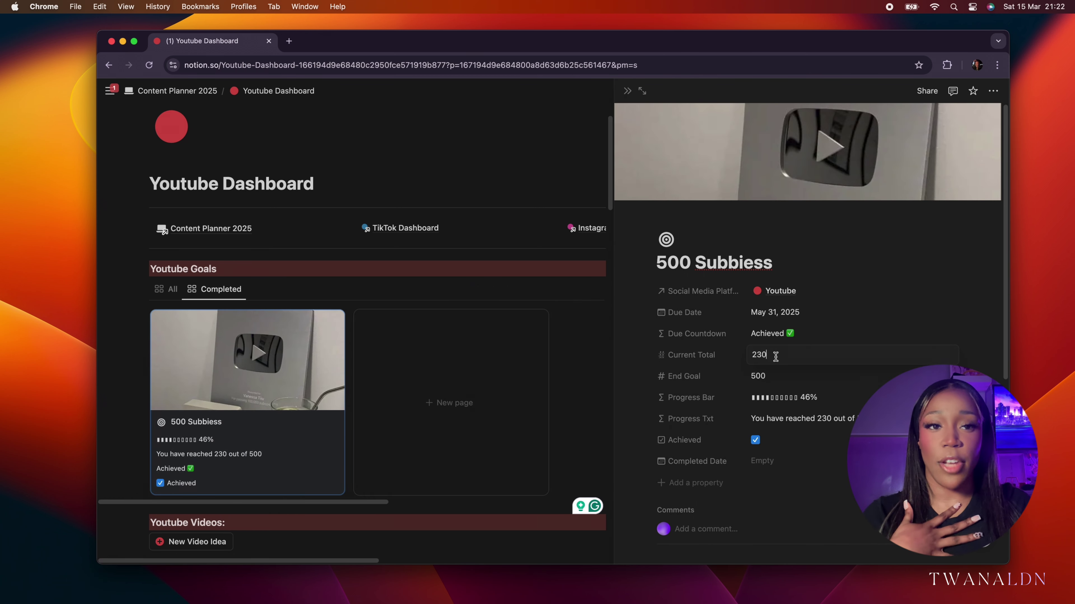
key(BackSpace)
key(BackSpace)
key(BackSpace)
text(5)
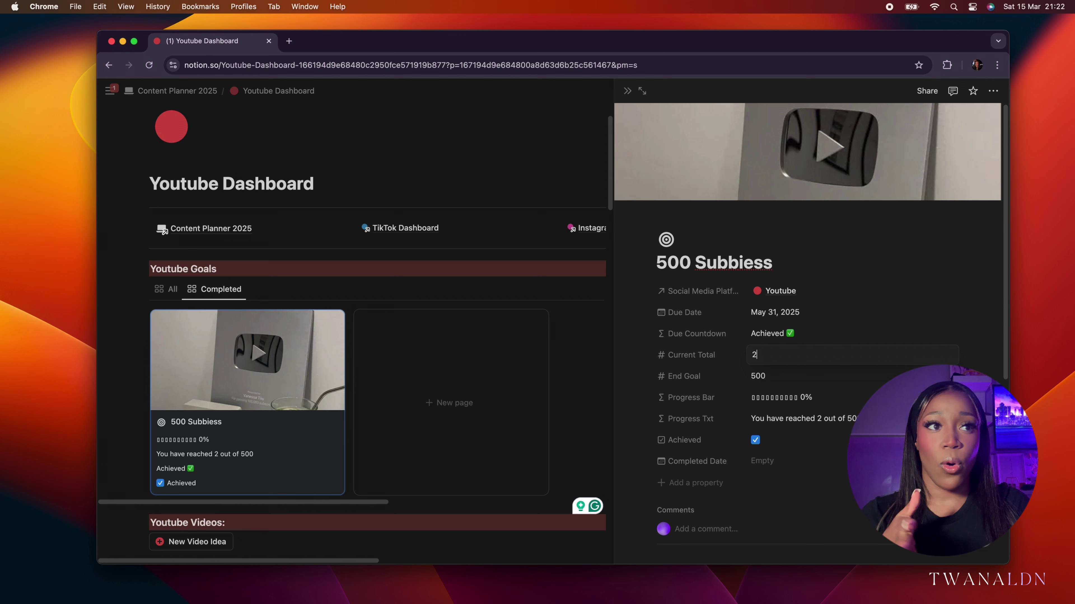
text(00)
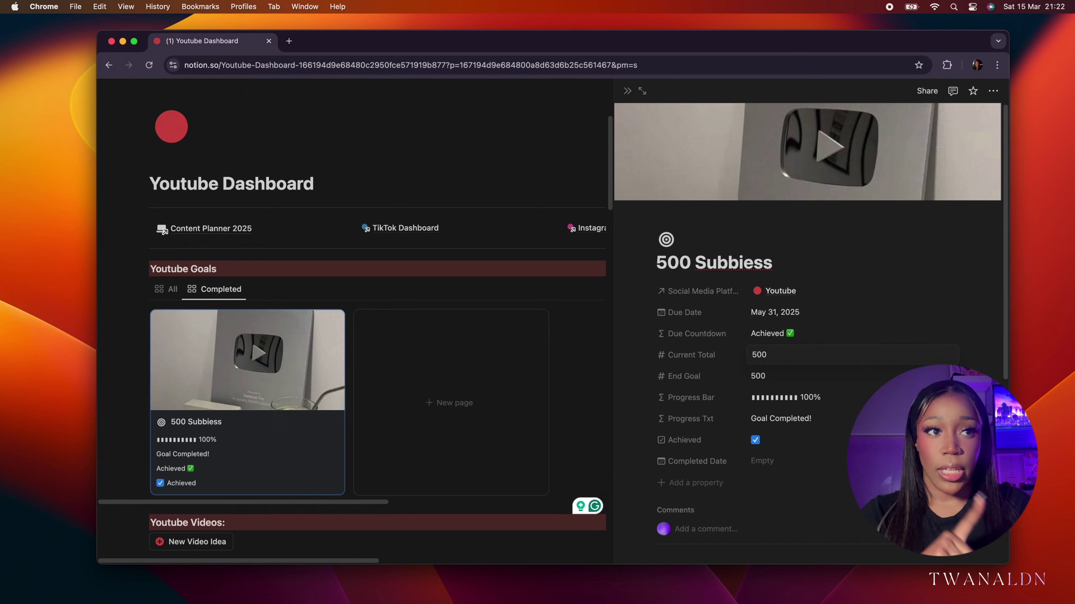
click(628, 92)
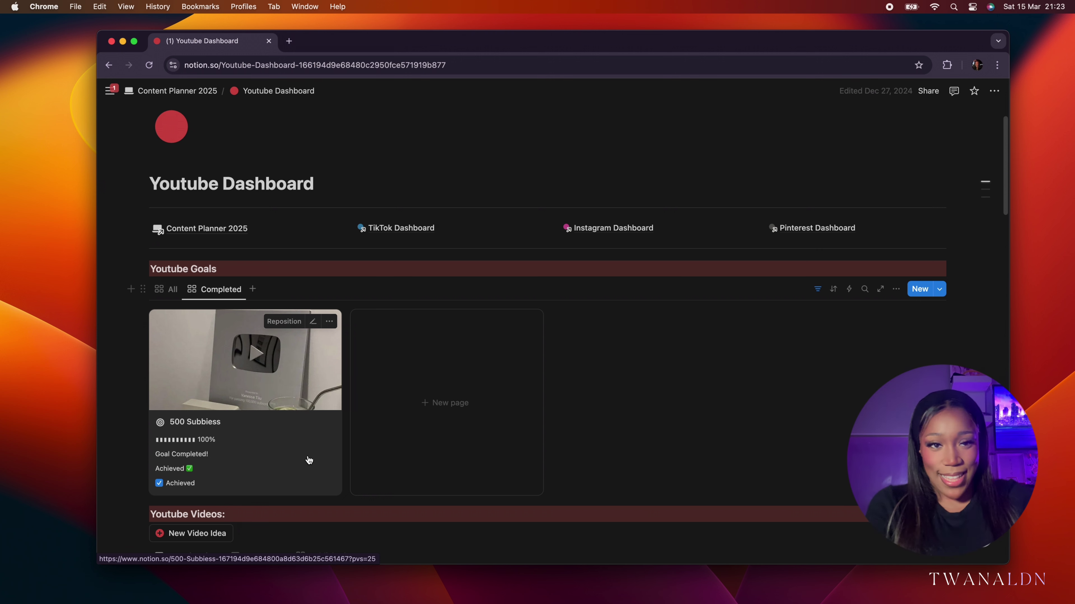
Step: Set the Current Total of the "500 Subbiess" goal back to 230 and clear its Achieved mark
click(232, 450)
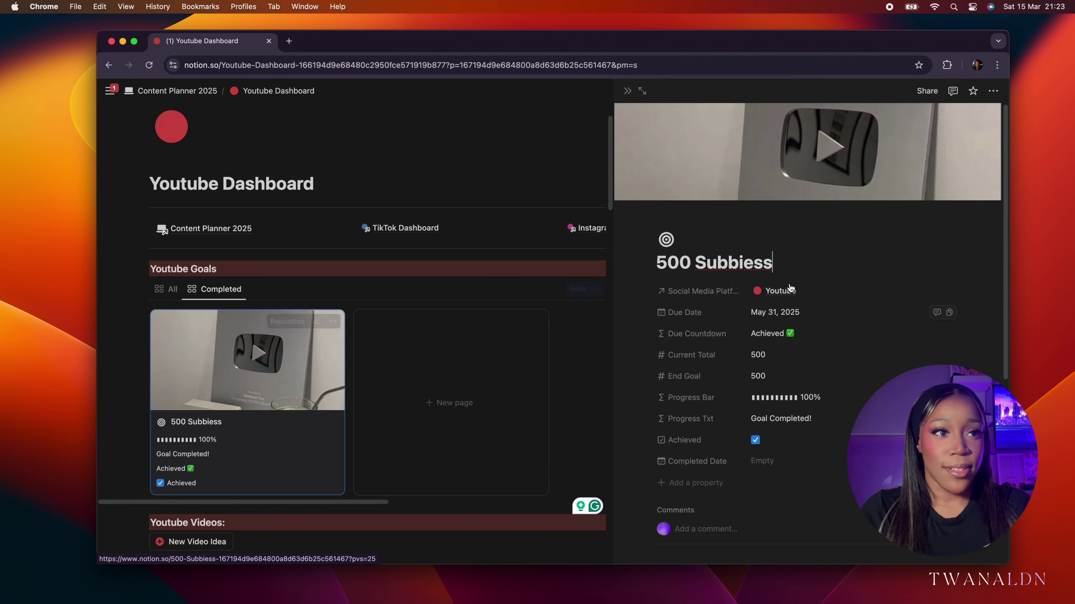
click(789, 355)
key(BackSpace)
key(BackSpace)
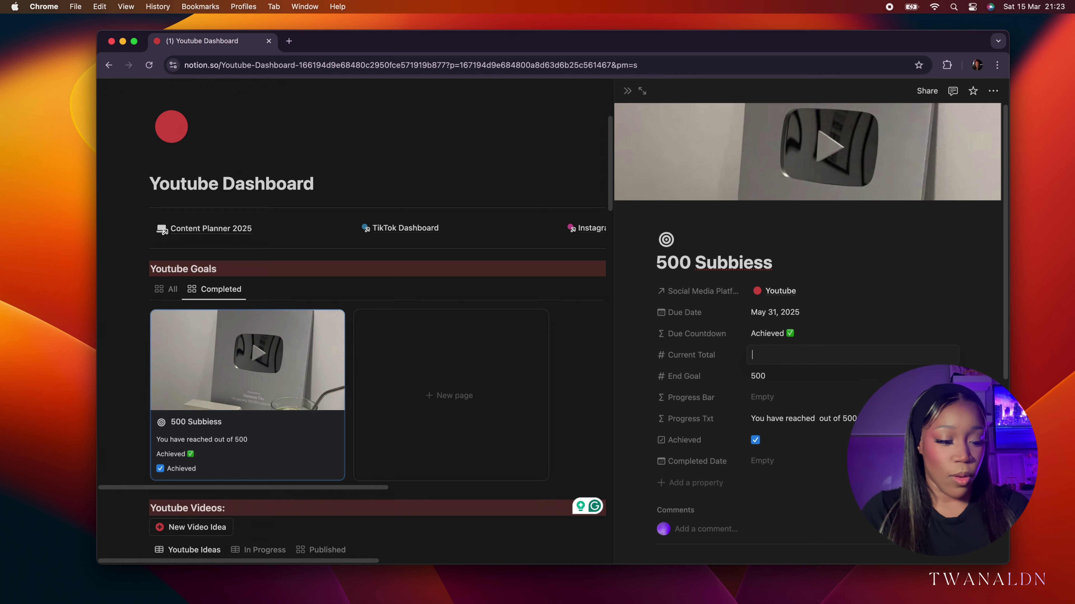
key(BackSpace)
text(230)
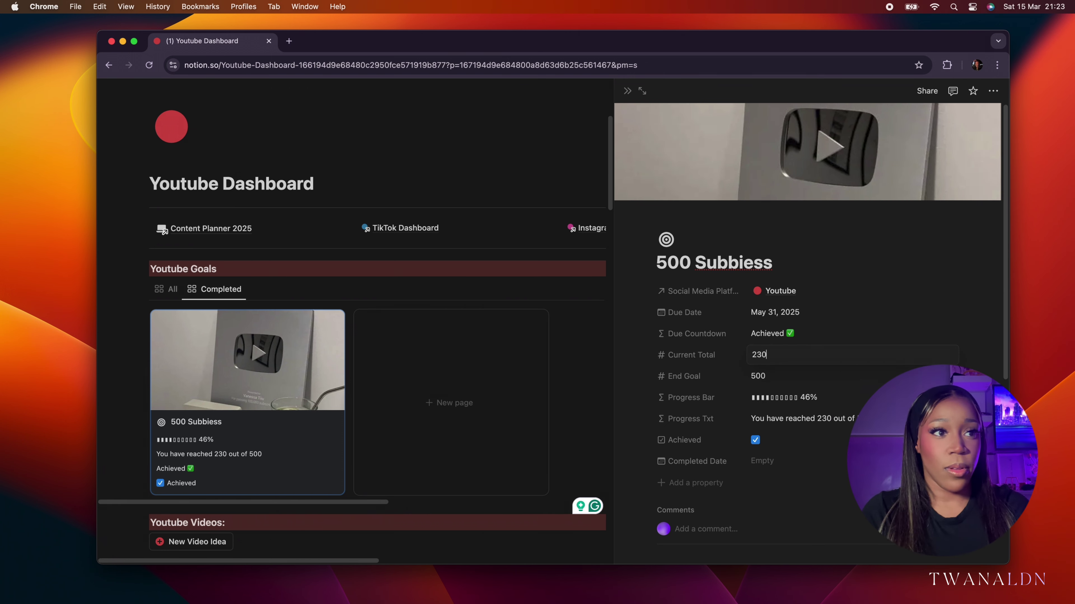
click(627, 91)
click(159, 483)
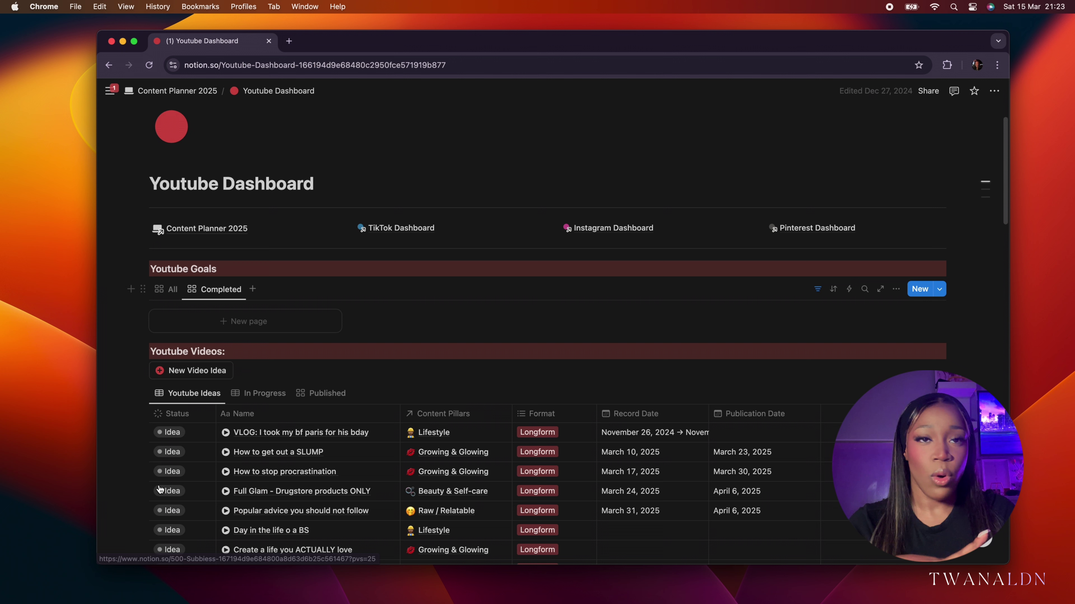
Step: Add a new goal named "1K Subbies" in the All view of Youtube Goals
click(169, 289)
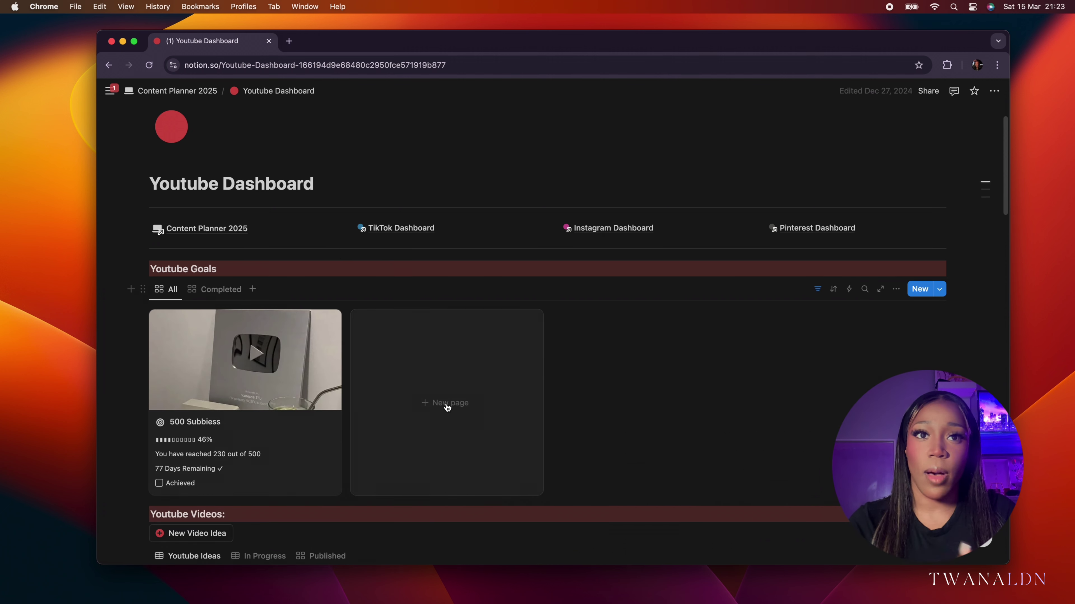
click(447, 406)
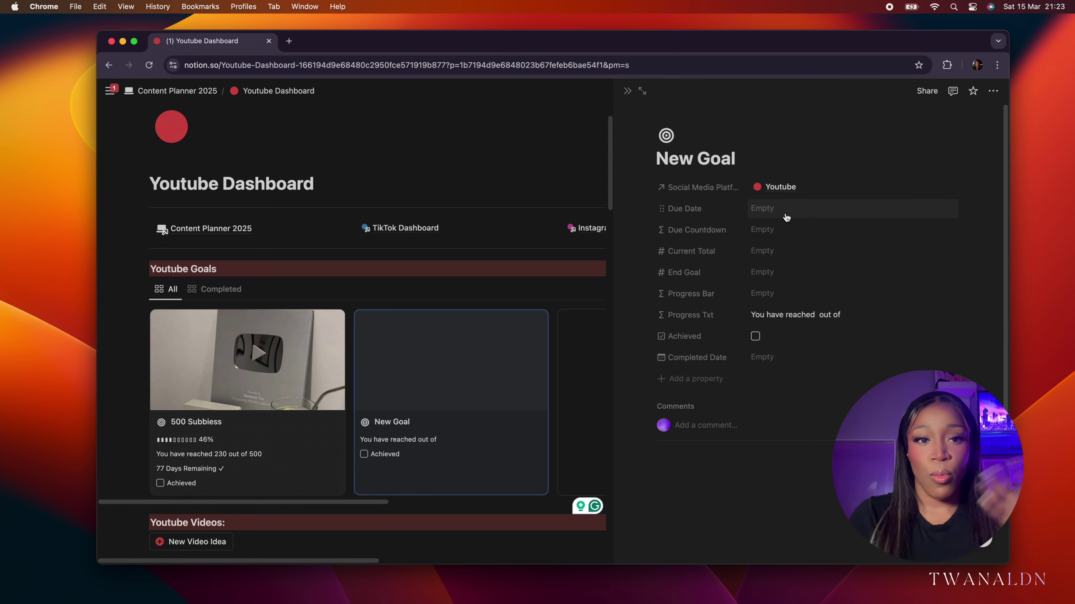
key(BackSpace)
key(BackSpace)
key(BackSpace)
key(BackSpace)
key(BackSpace)
key(BackSpace)
key(BackSpace)
key(BackSpace)
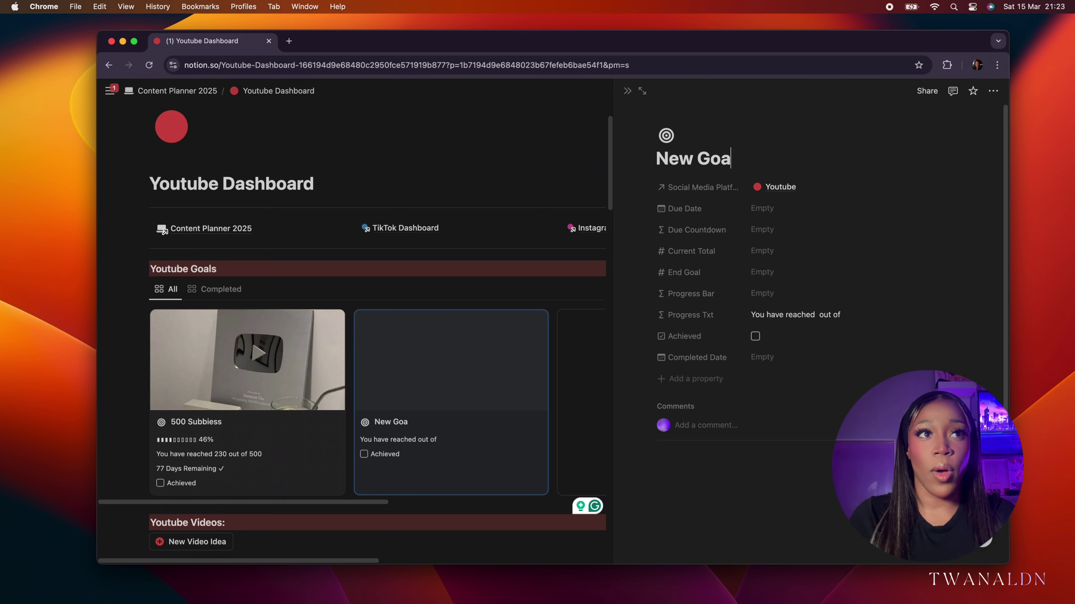
text(1)
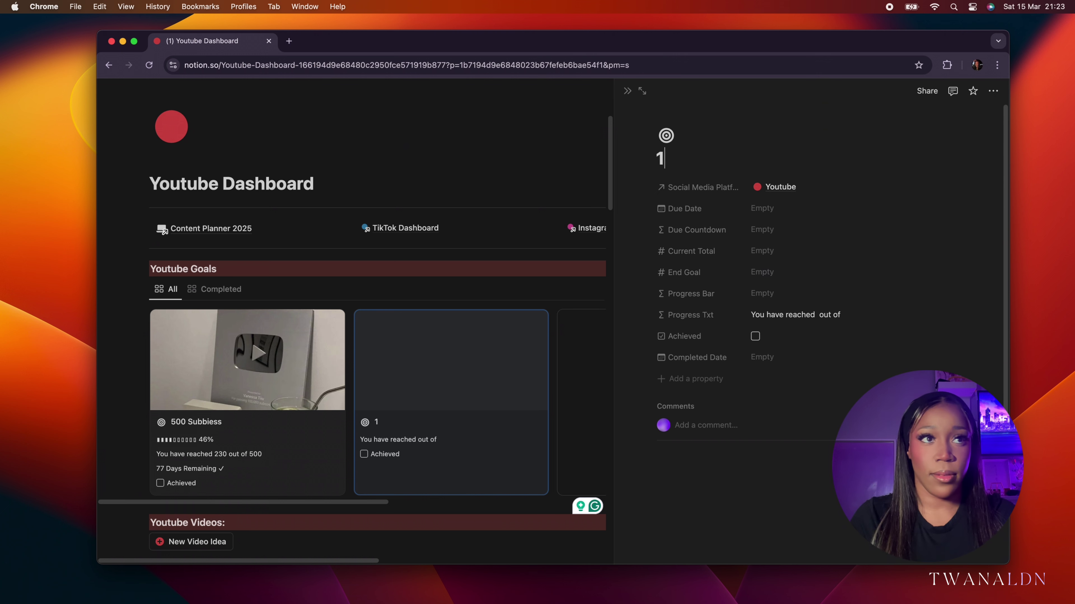
text(K Subbies)
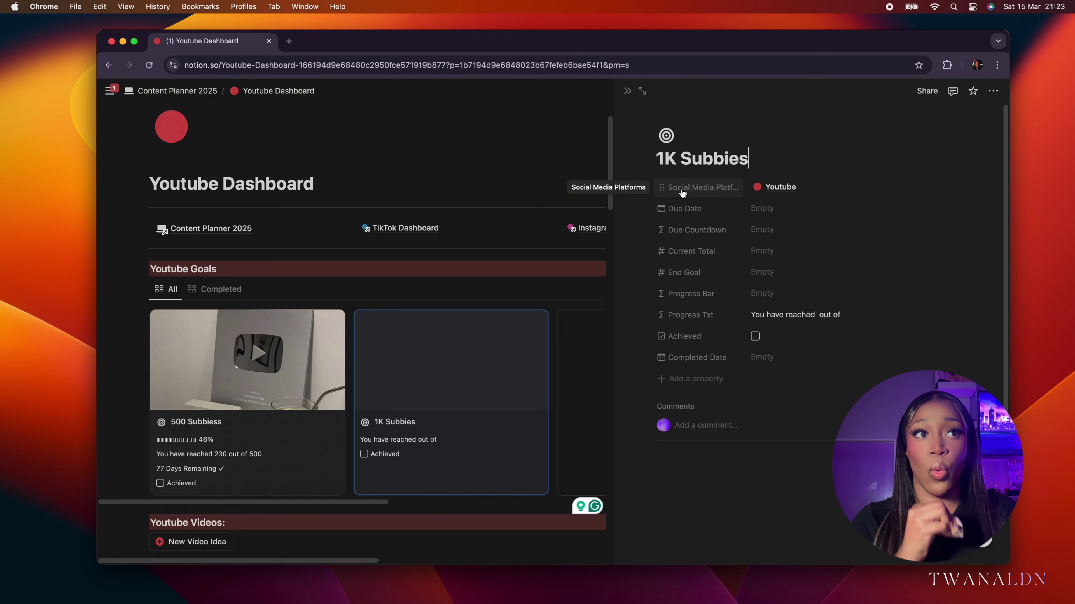
Step: View the Youtube platform page linked to the "1K Subbies" goal and the other social media platforms it could be linked to
click(833, 191)
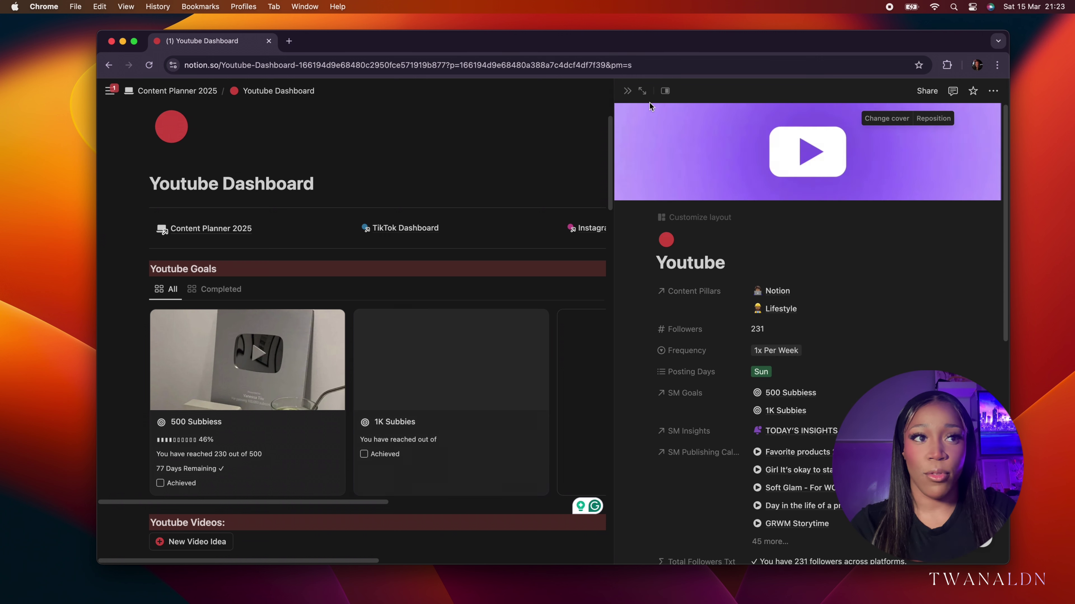
click(109, 65)
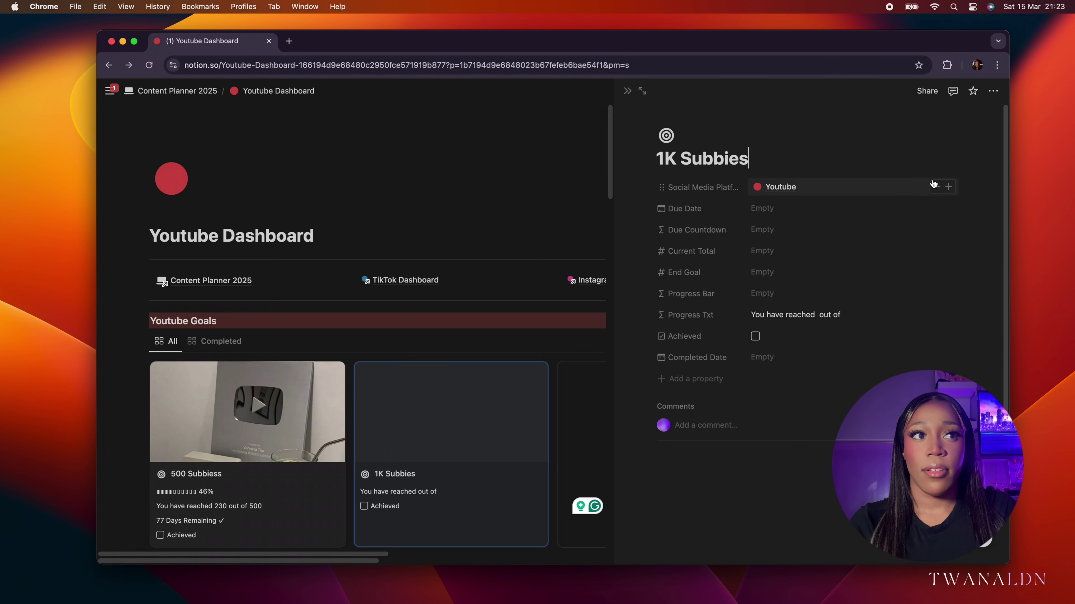
click(948, 189)
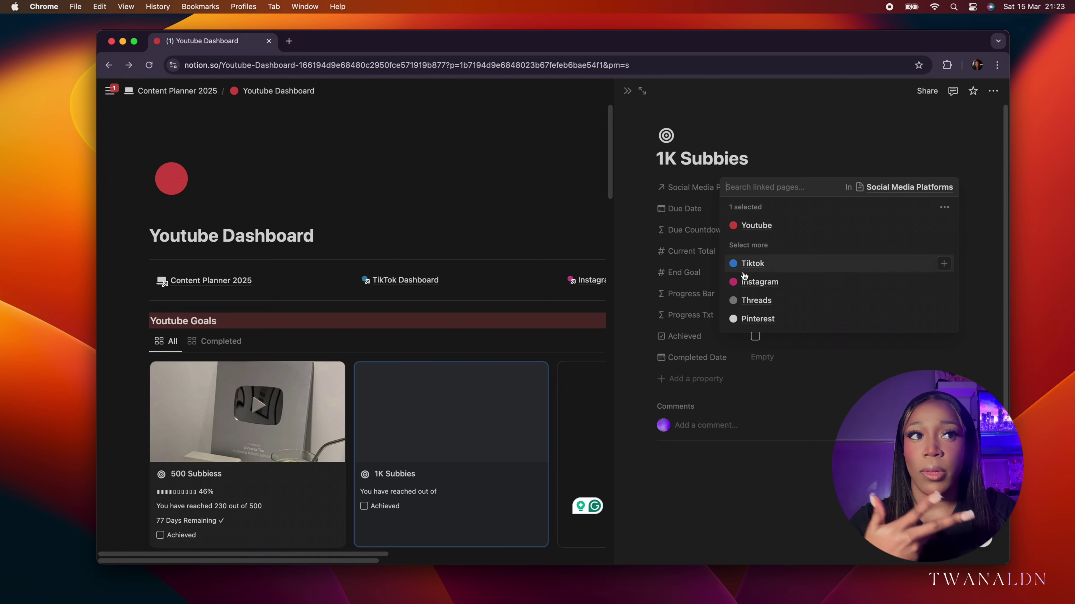
click(963, 145)
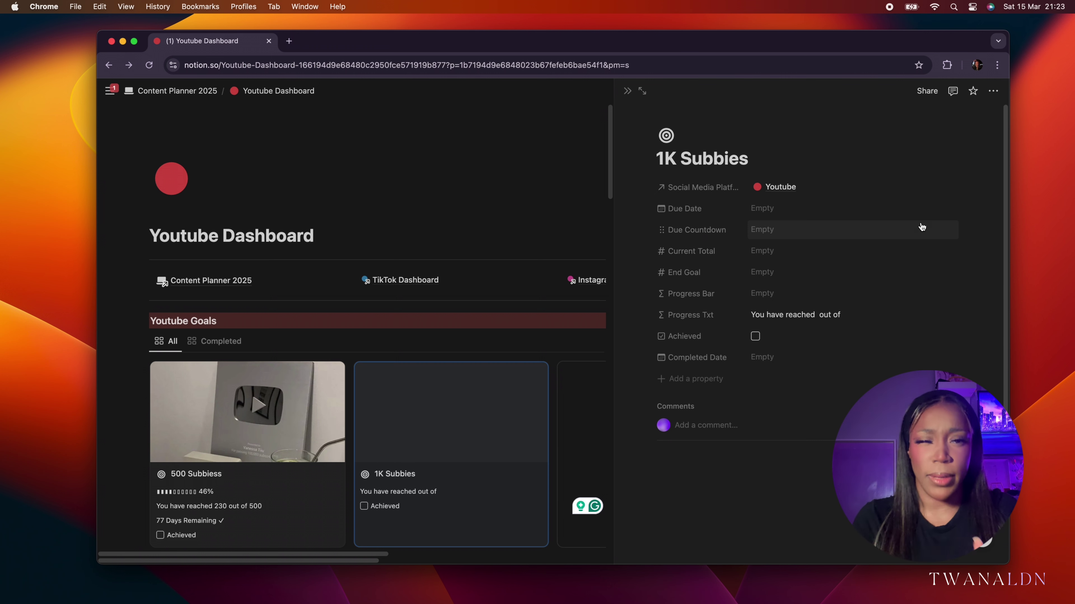
Step: Set the Due Date of the "1K Subbies" goal to December 31, 2025
click(802, 210)
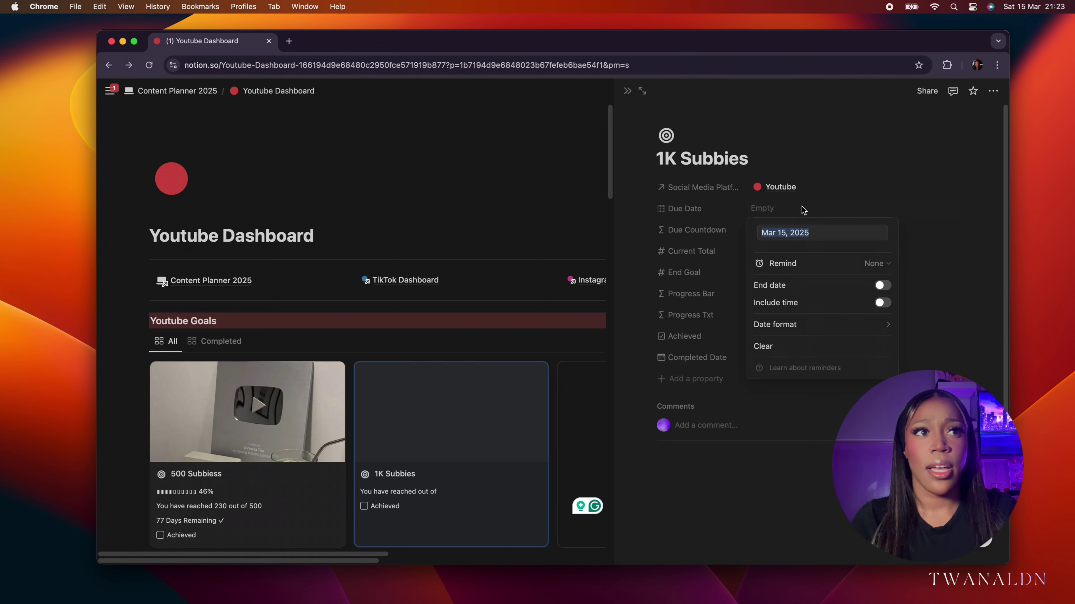
click(874, 255)
click(874, 256)
click(875, 255)
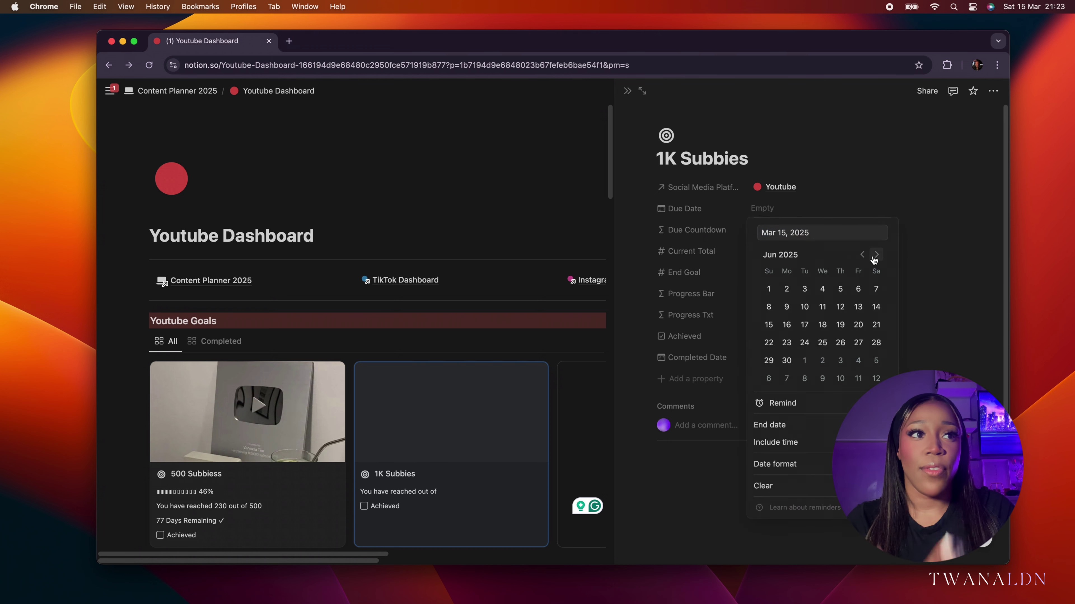
click(875, 256)
click(875, 256)
click(874, 255)
click(875, 255)
click(875, 255)
click(875, 255)
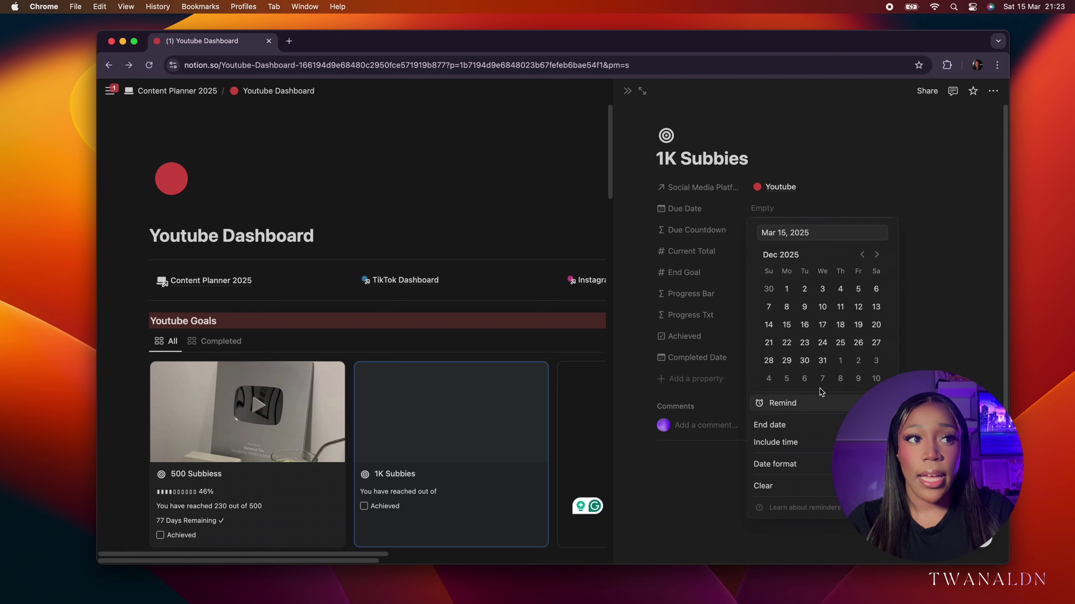
click(822, 360)
click(927, 190)
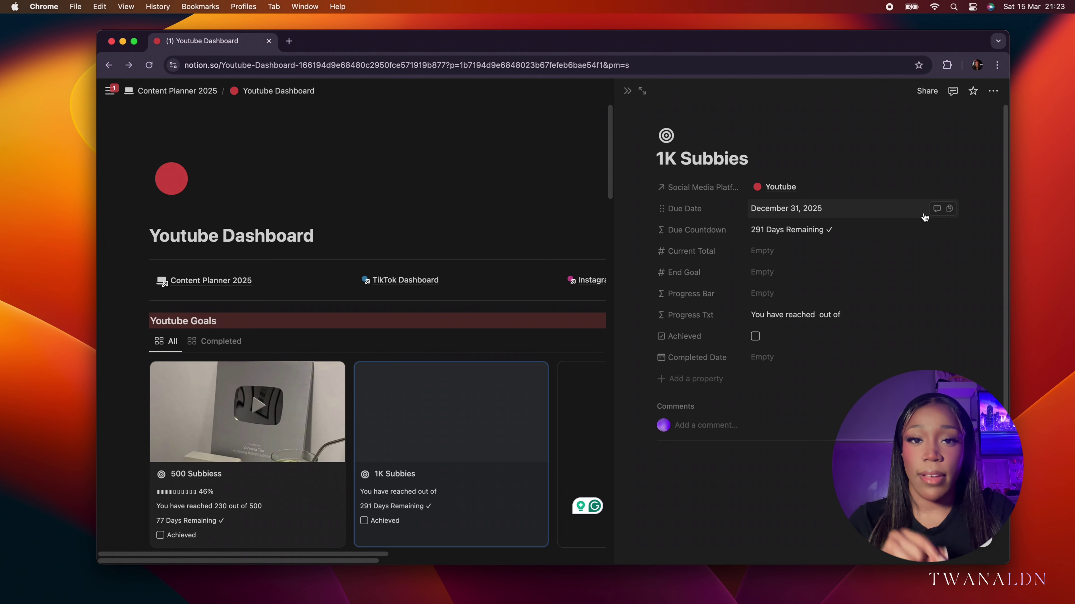
Step: Set the "1K Subbies" goal's Current Total to 500 and its End Goal to 1000
click(789, 250)
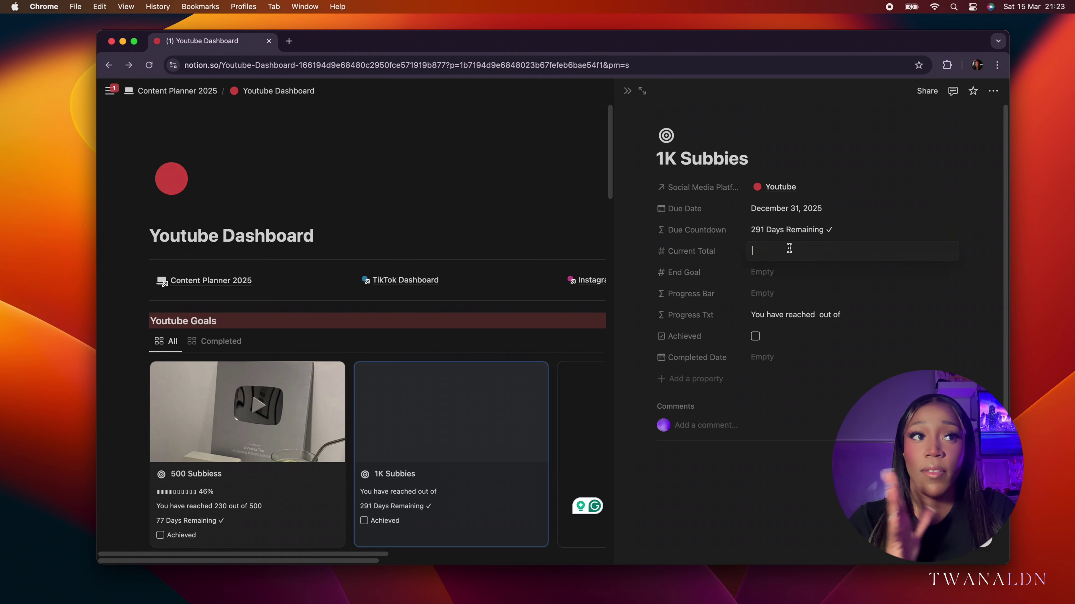
text(500)
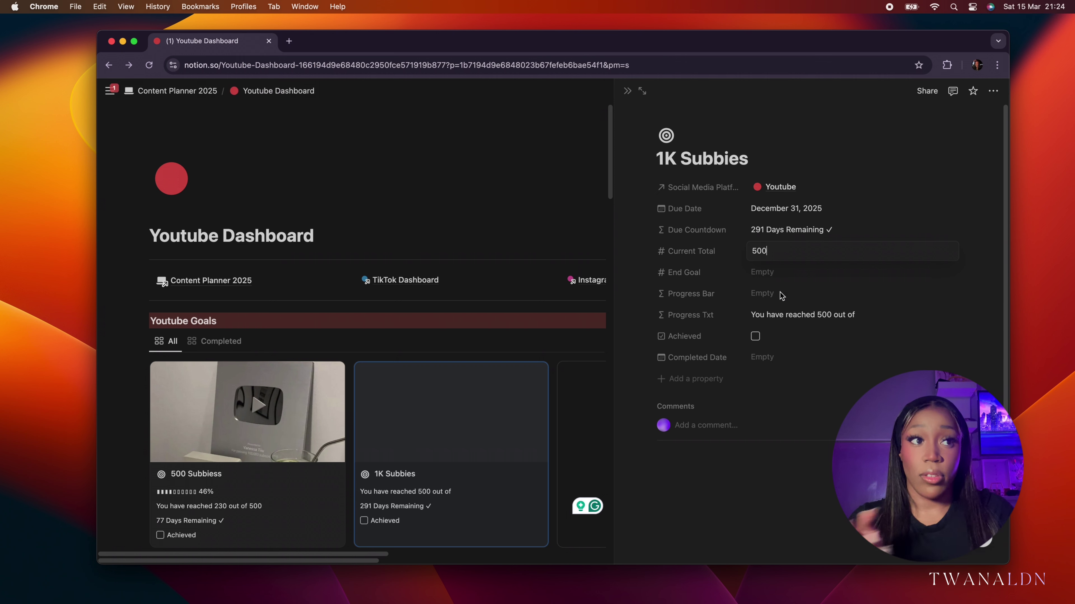
key(Return)
click(783, 276)
text(1000)
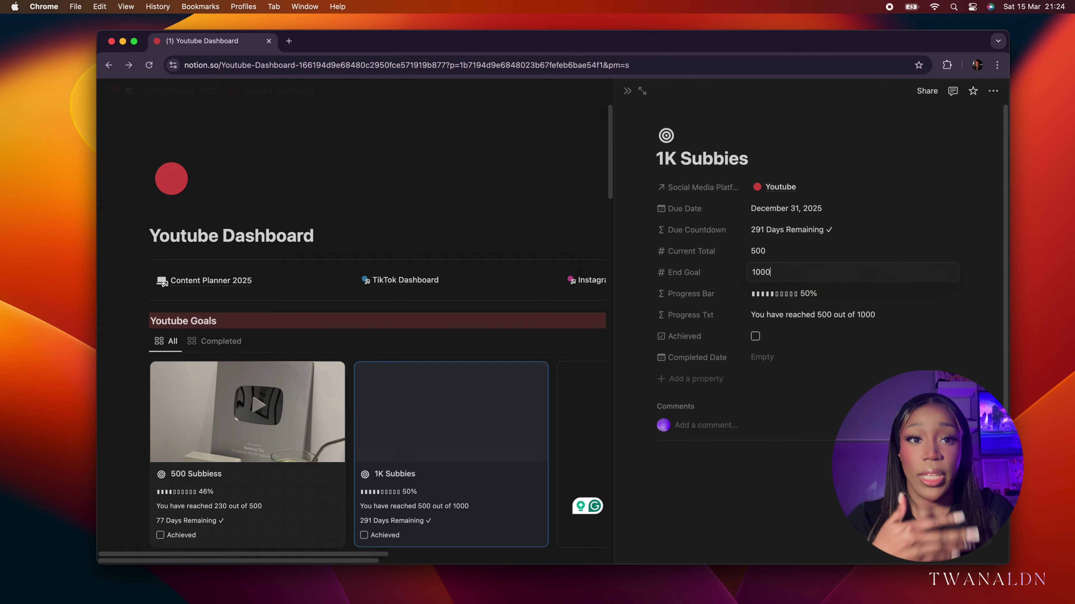
key(Return)
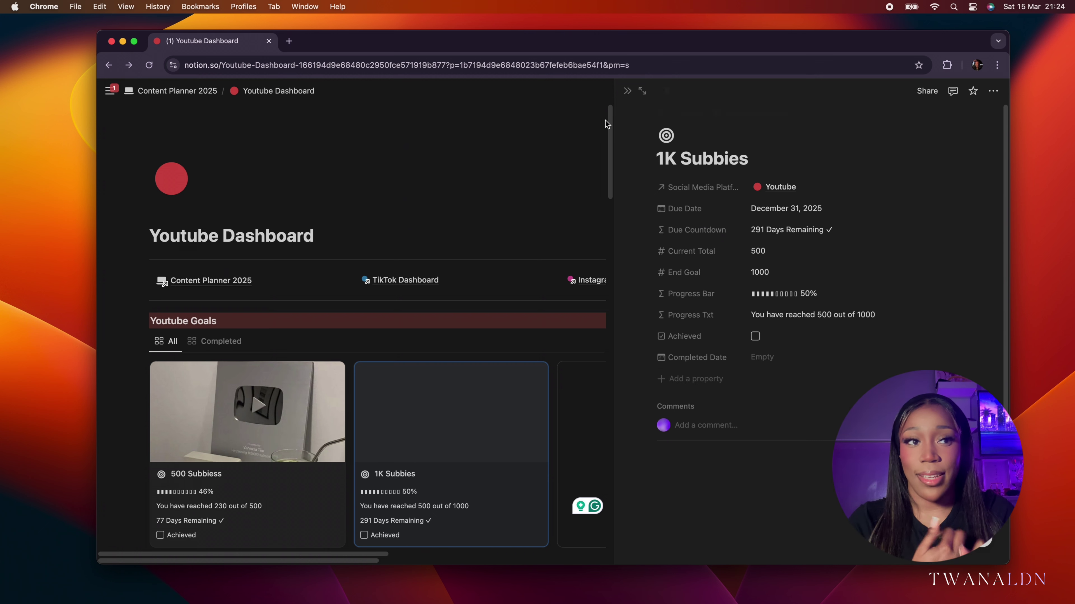
Step: Close the "1K Subbies" goal page and mark the "500 Subbiess" goal as achieved
click(627, 91)
scroll(482, 407, down, 2)
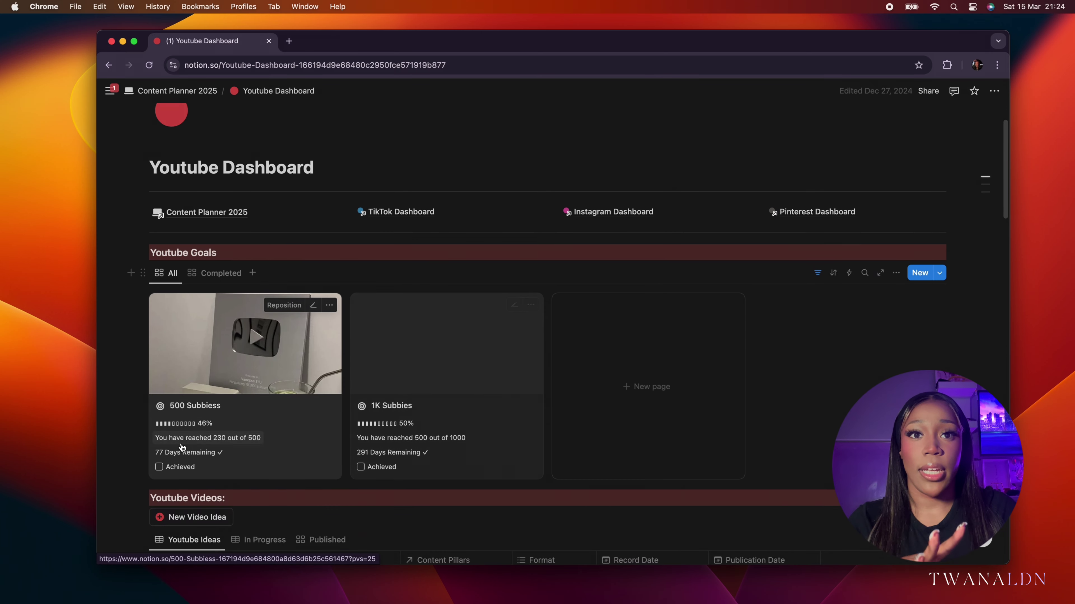
click(159, 467)
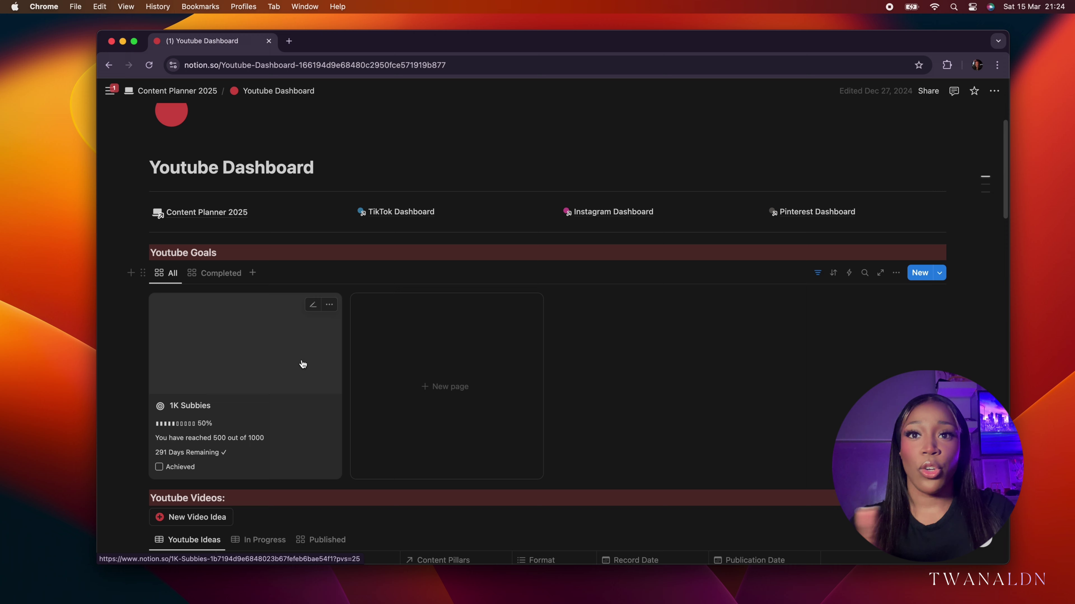
Step: Add a cover to the "1K Subbies" goal, choose the solid red color for it, and close the page
click(334, 345)
click(679, 111)
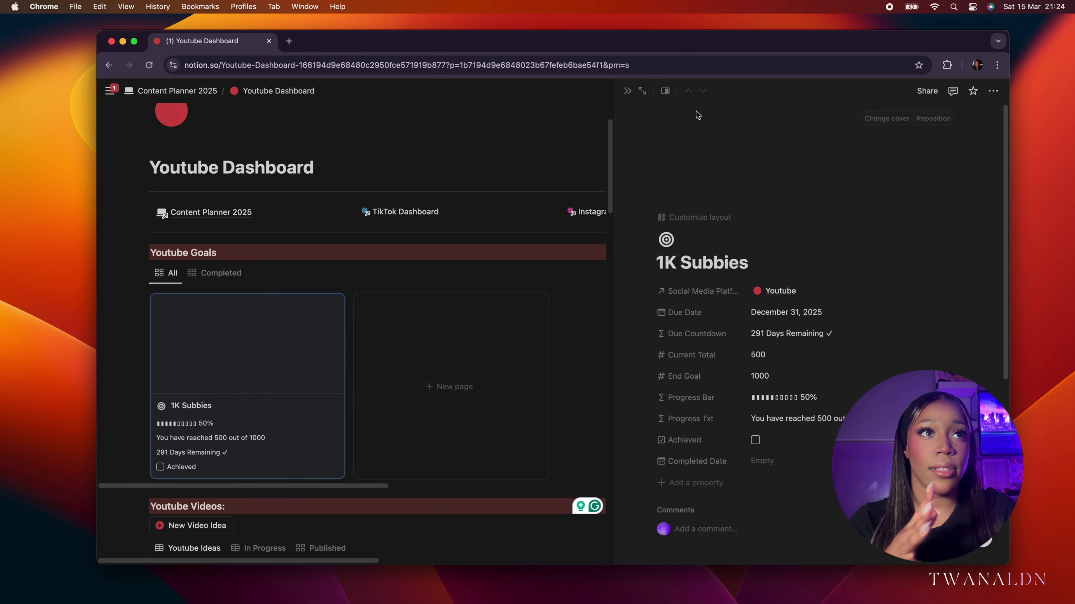
click(889, 122)
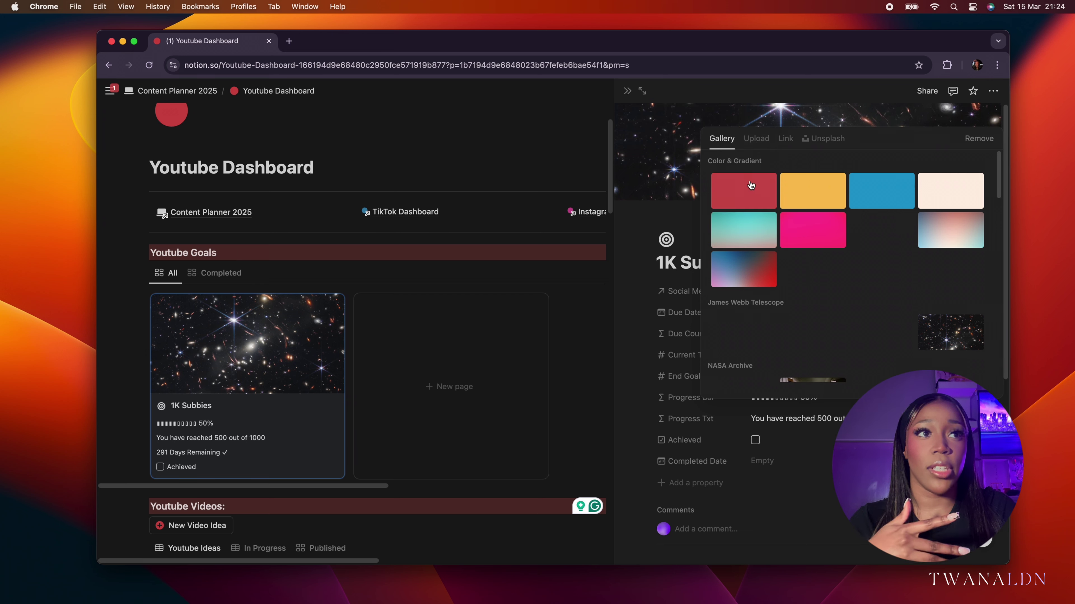
click(744, 190)
click(628, 94)
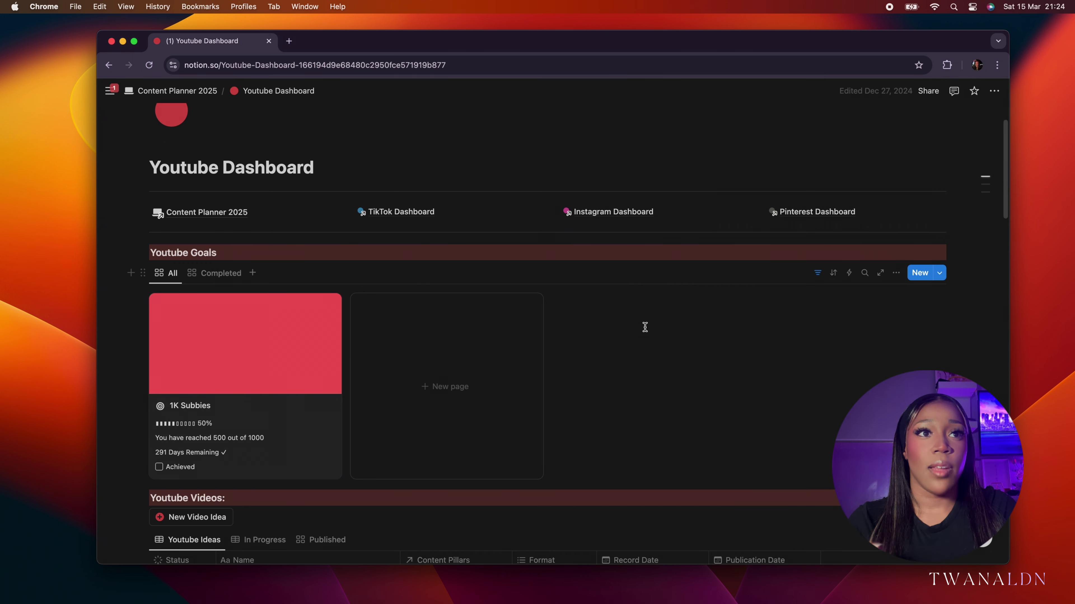
Step: Look through the Youtube Ideas table in the Youtube Videos section, including its content pillars, formats, record dates and publication dates
scroll(644, 327, down, 3)
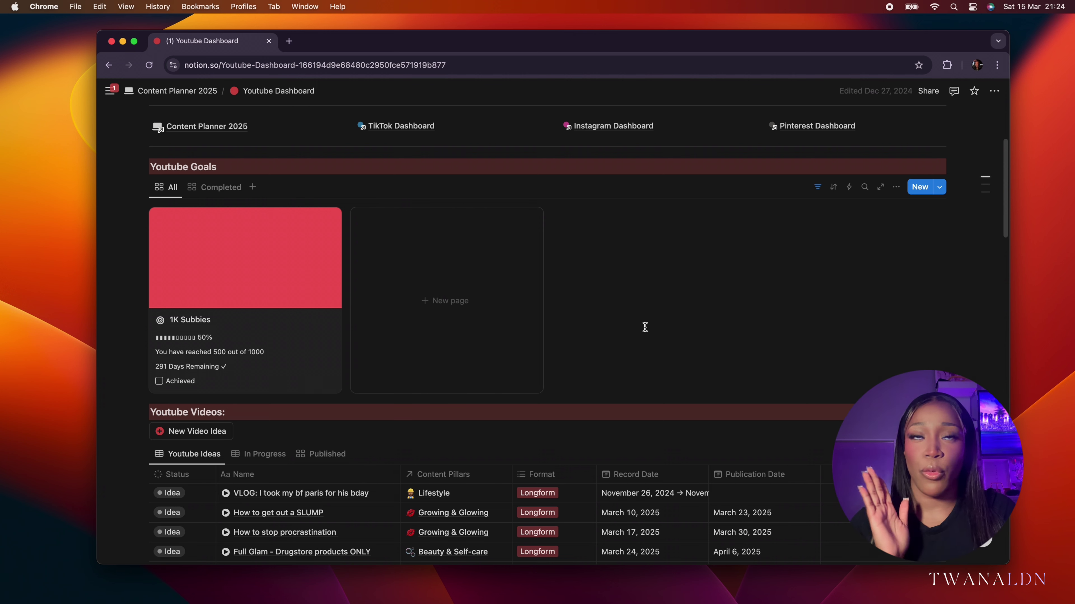
scroll(645, 327, down, 4)
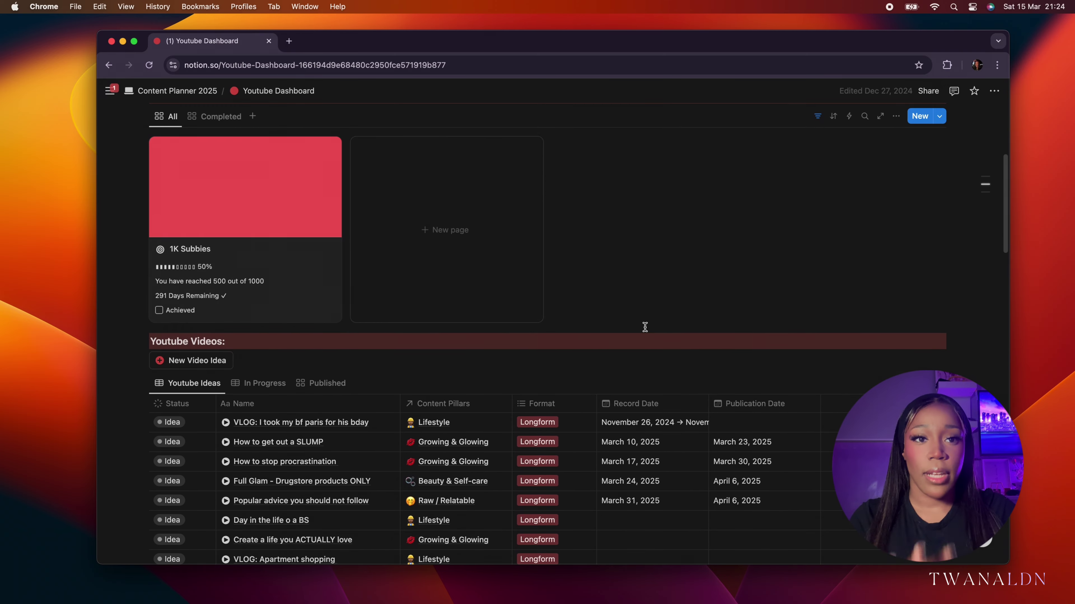
scroll(644, 327, down, 4)
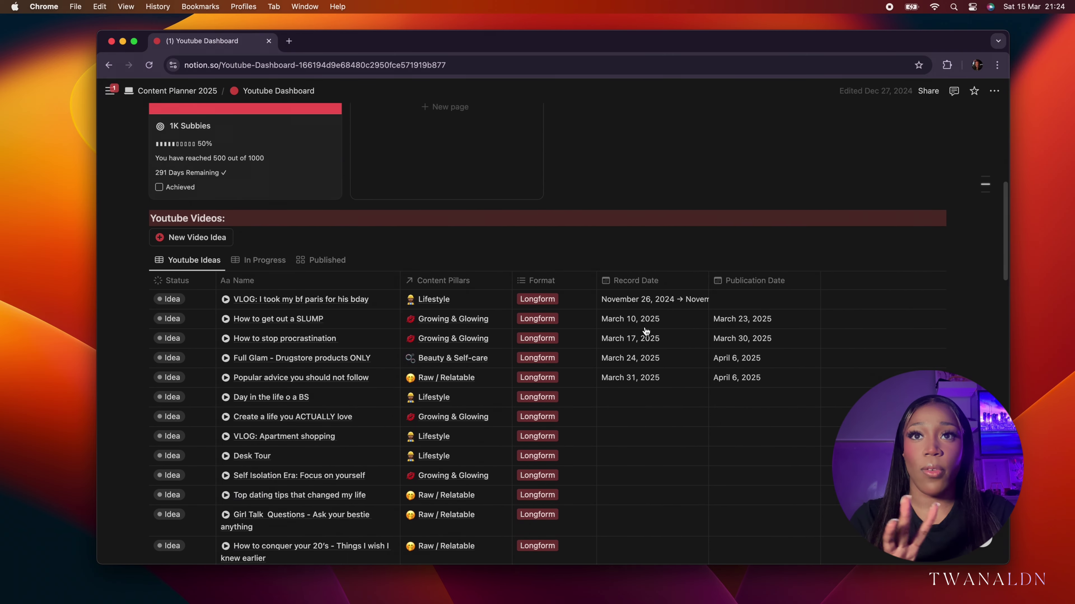
scroll(646, 331, down, 3)
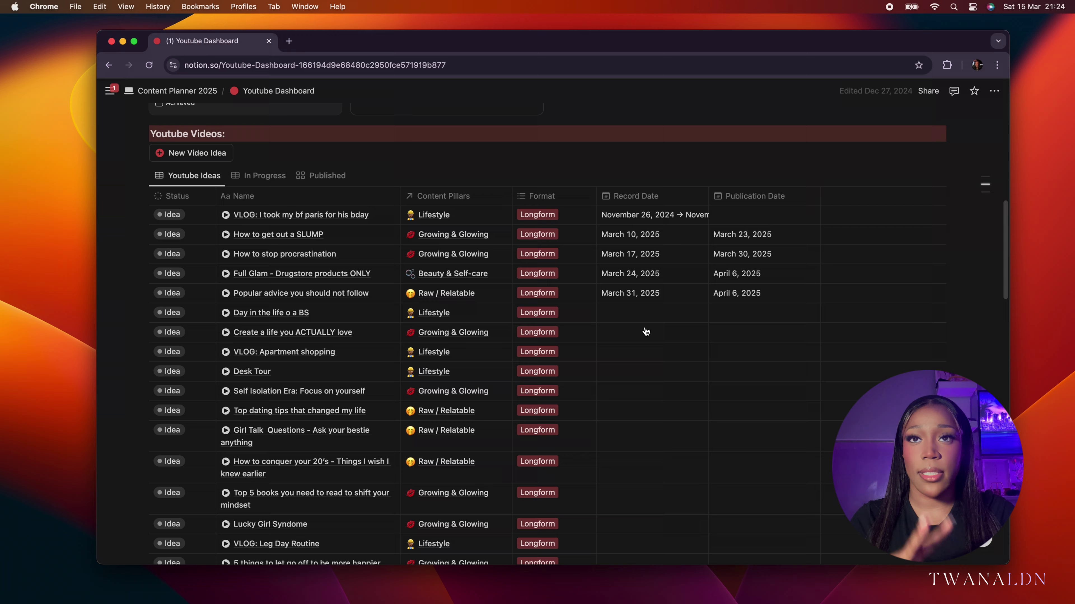
scroll(646, 331, down, 4)
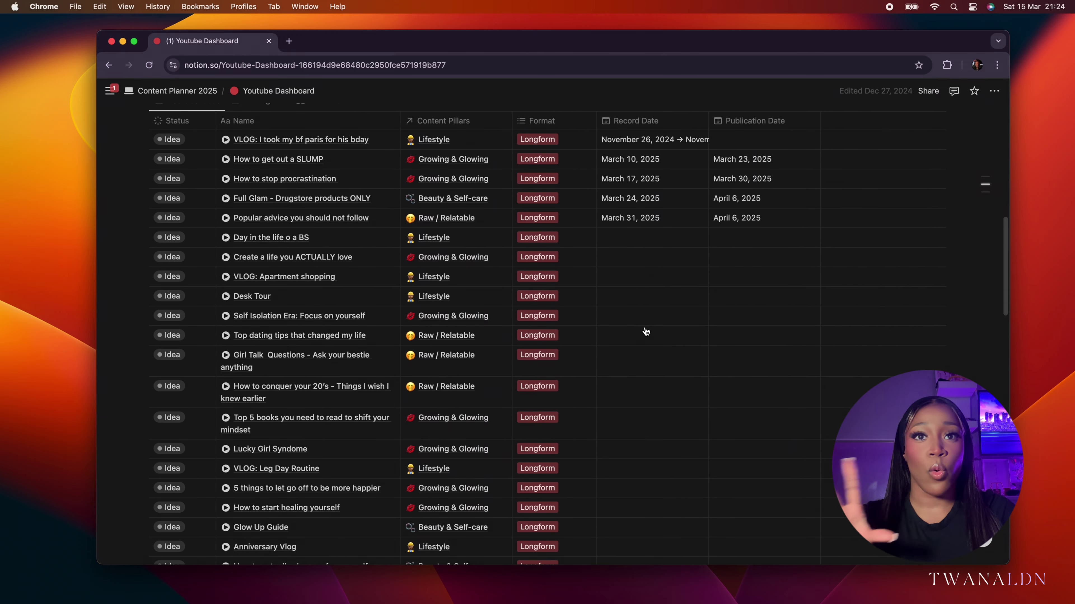
scroll(646, 331, down, 5)
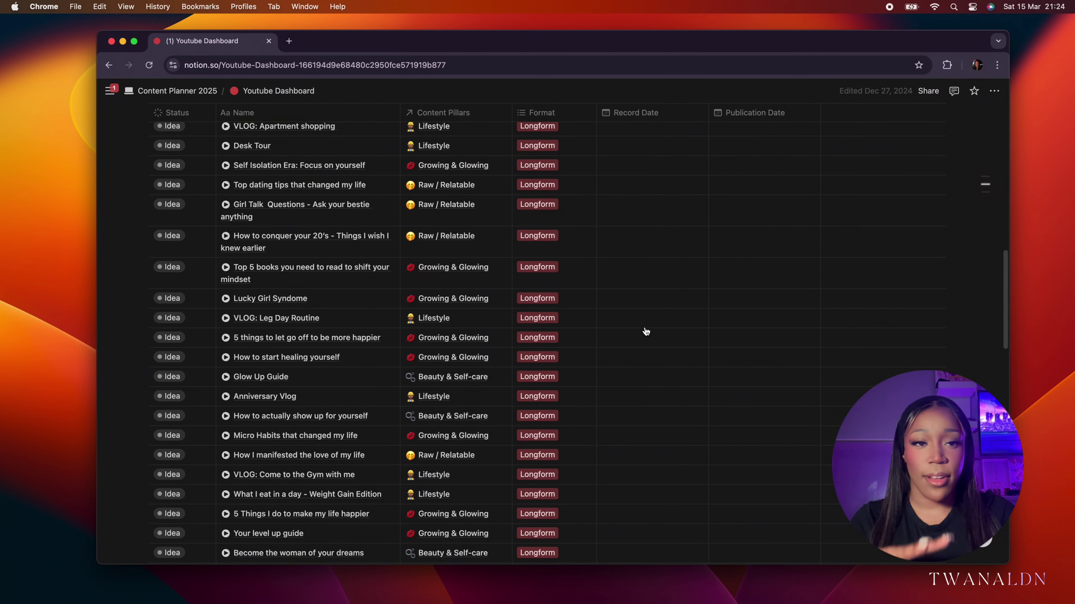
scroll(646, 331, down, 5)
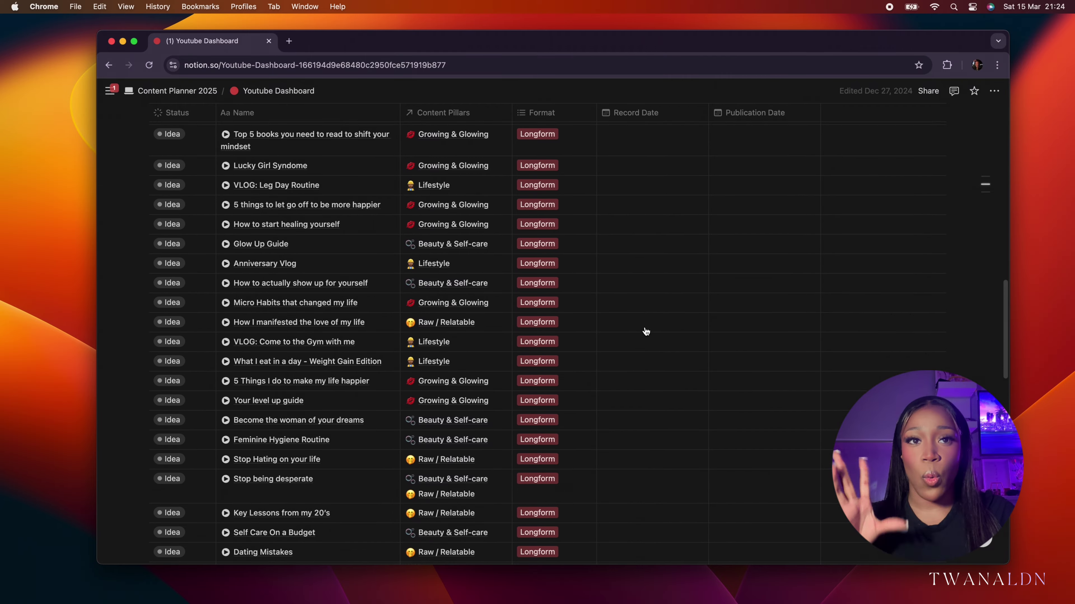
scroll(645, 331, down, 5)
scroll(646, 331, up, 5)
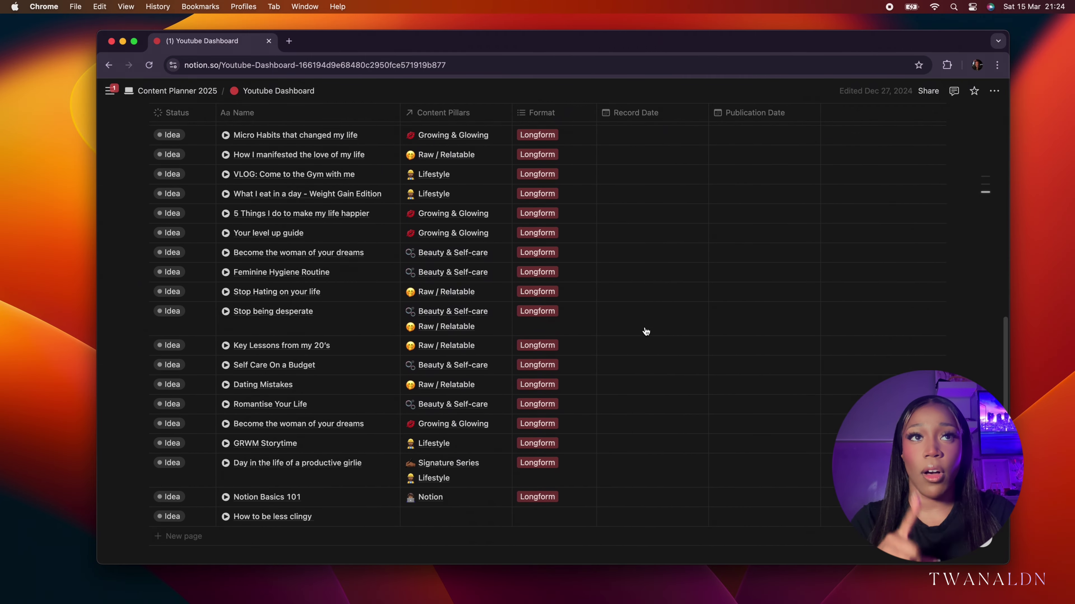
scroll(645, 331, up, 12)
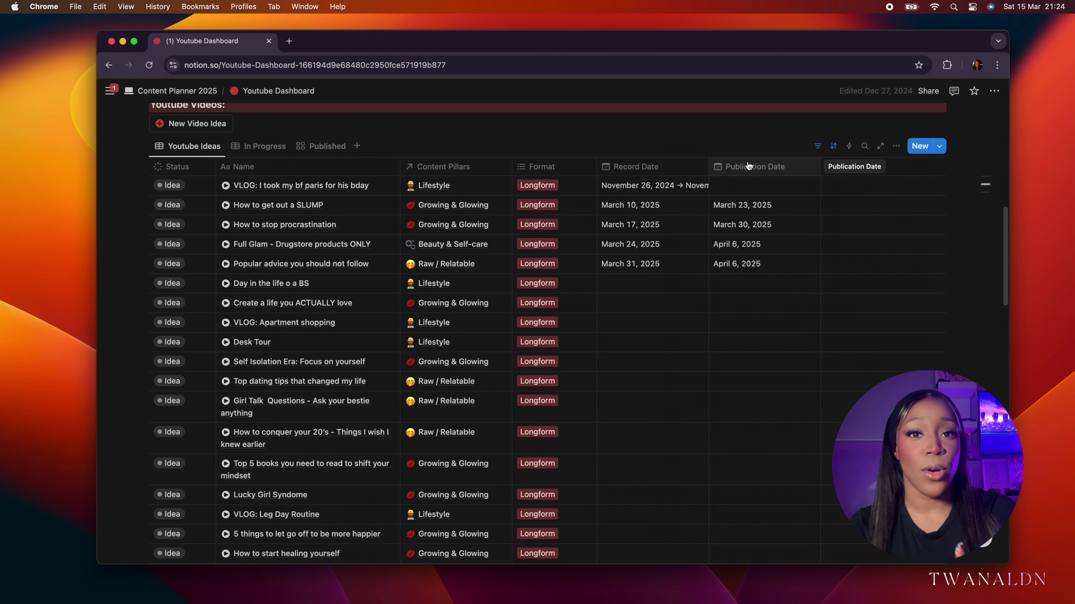
Step: Show the in-progress Youtube videos and view the status options available for "Content Creator Template" without changing its status
click(246, 147)
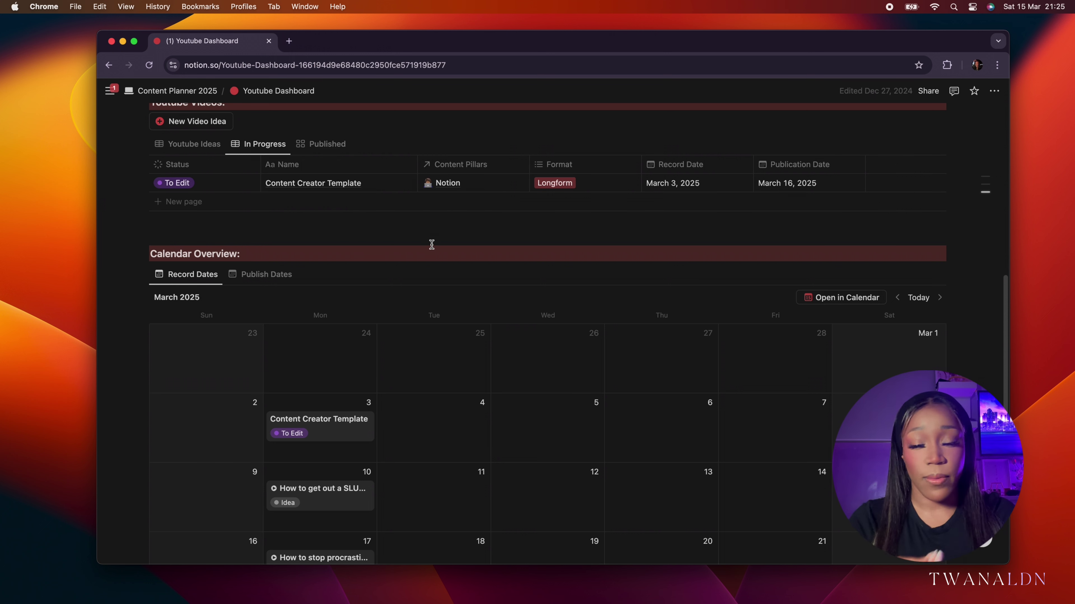
click(177, 182)
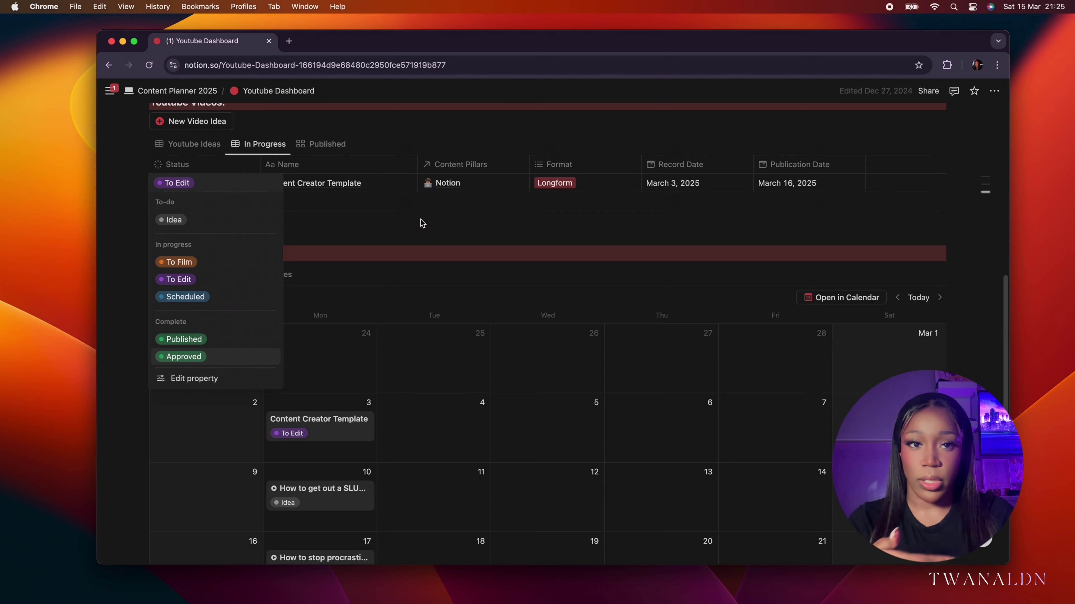
key(Escape)
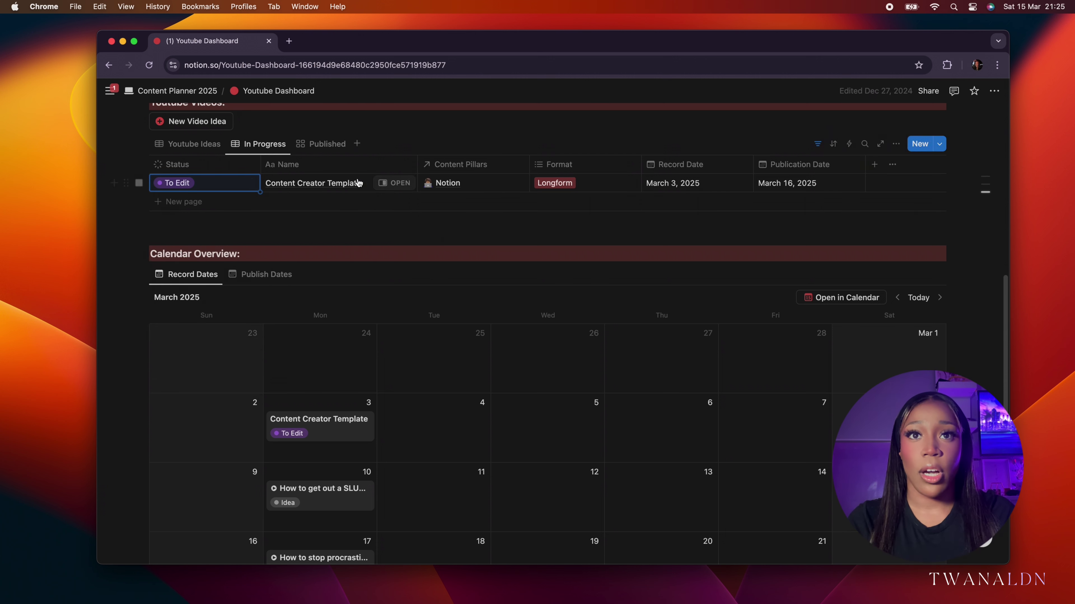
Step: Show the published videos, open the YouTube link of "FOMO is delaying your dream life", pause playback and close that browser tab
click(326, 144)
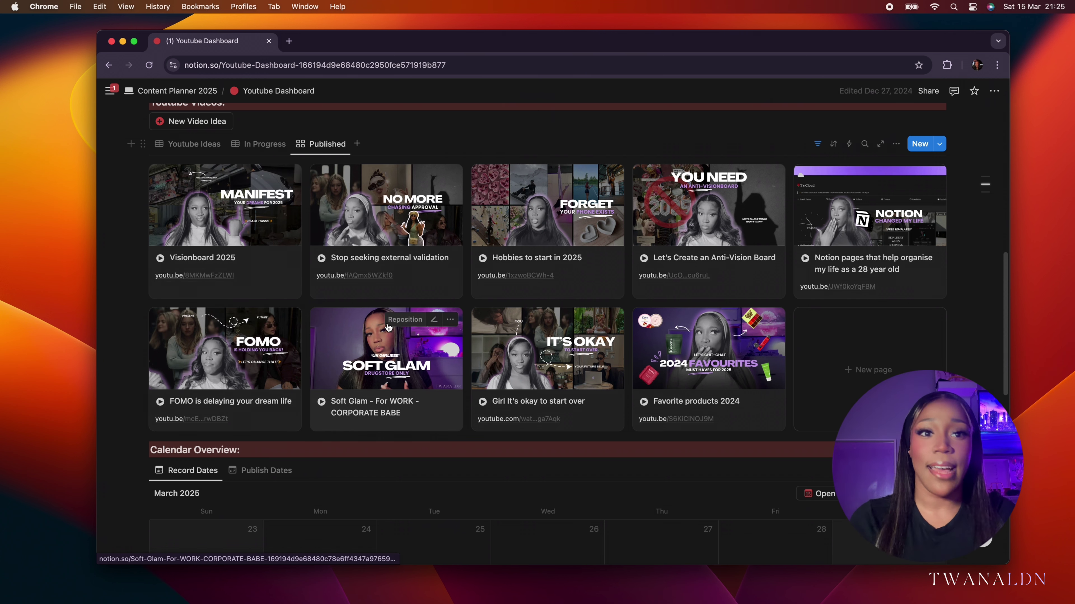
click(193, 419)
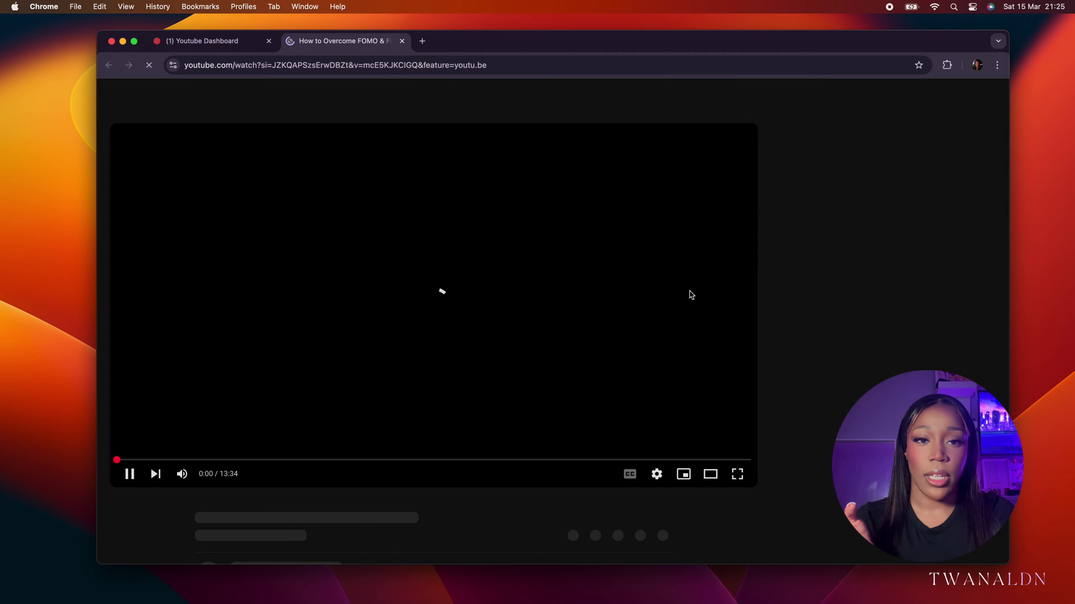
click(131, 472)
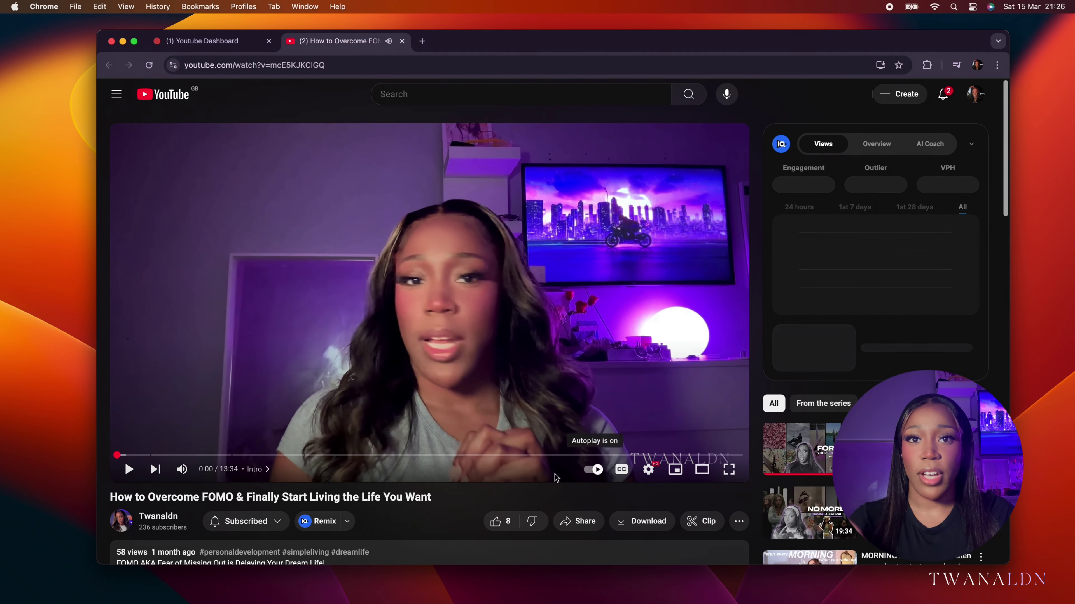
scroll(474, 490, down, 1)
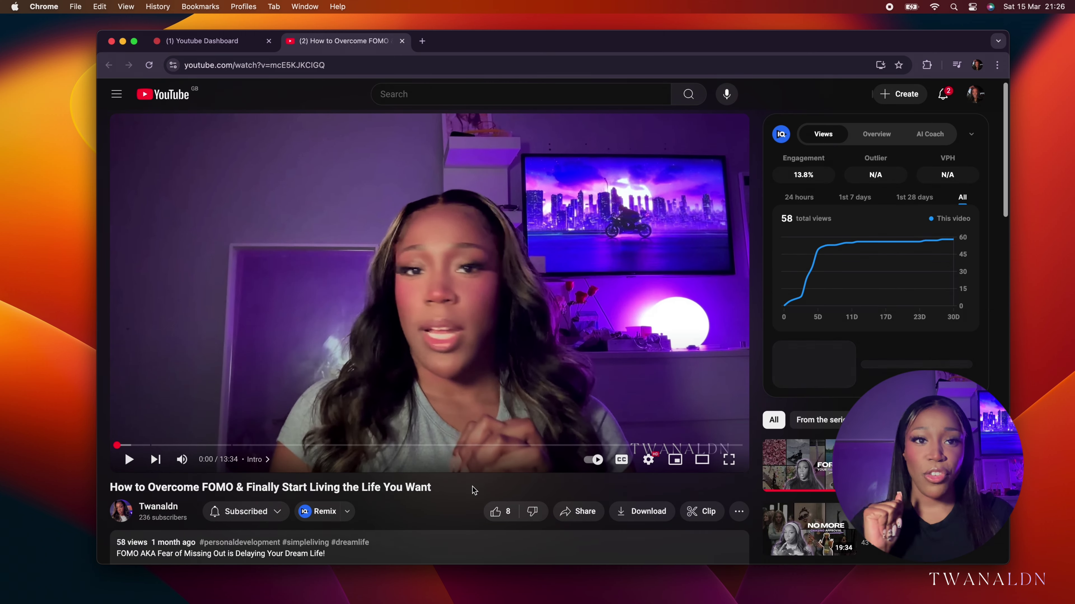
click(402, 41)
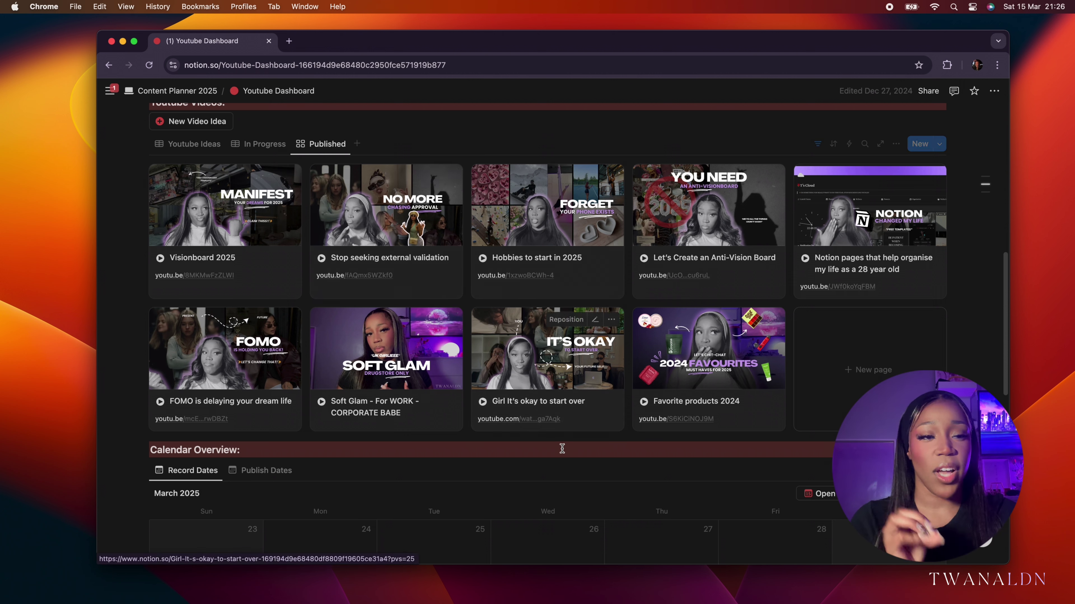
Step: Examine the March 2025 Record Dates calendar in the Calendar Overview to see which videos are planned for recording
scroll(560, 448, down, 5)
scroll(561, 451, down, 2)
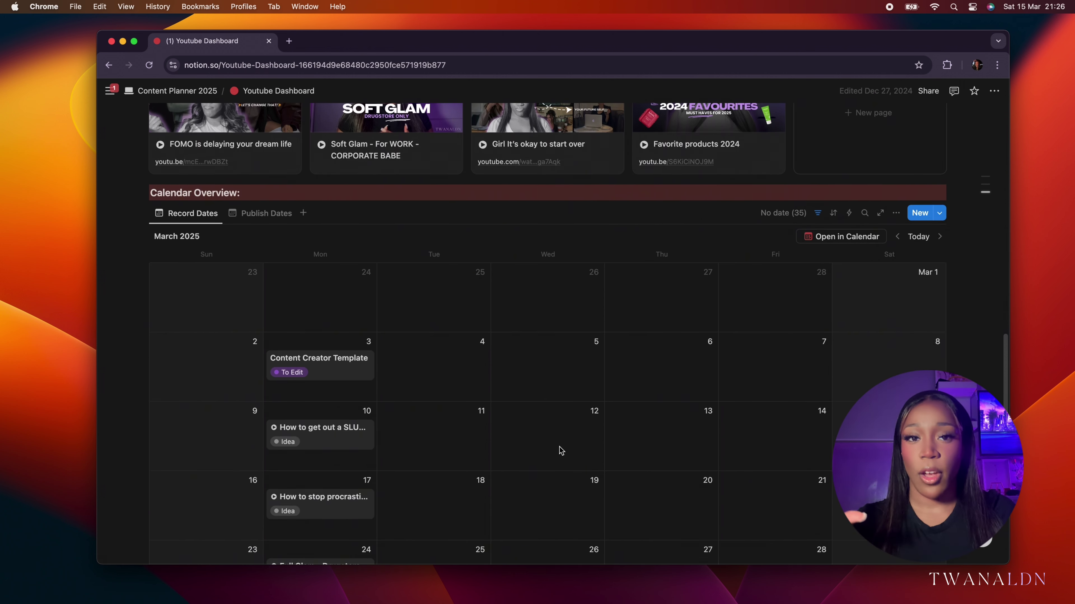
scroll(561, 451, up, 5)
scroll(561, 450, down, 8)
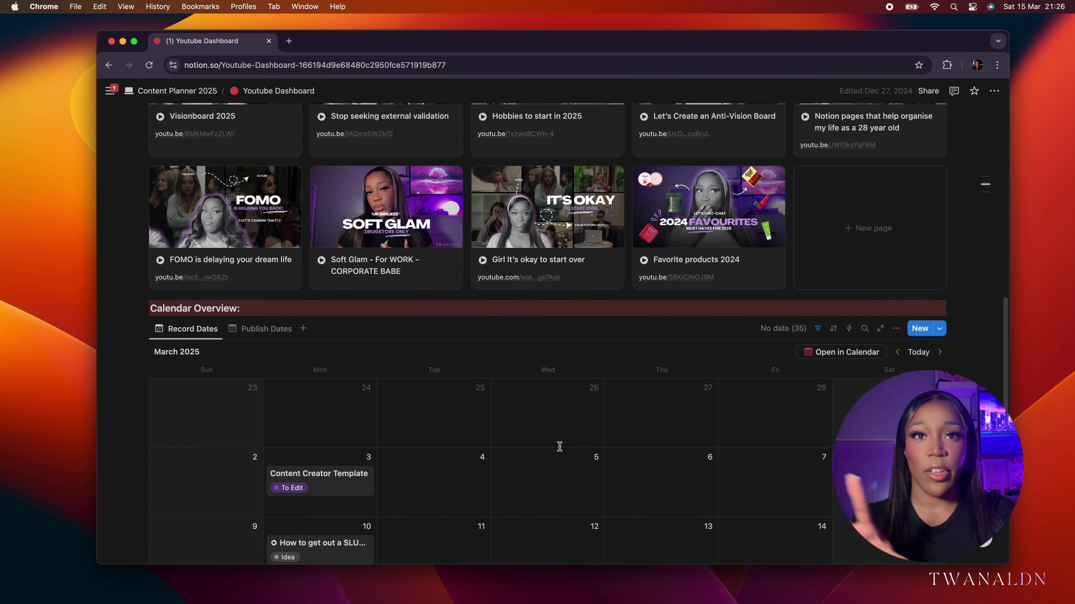
scroll(560, 450, down, 1)
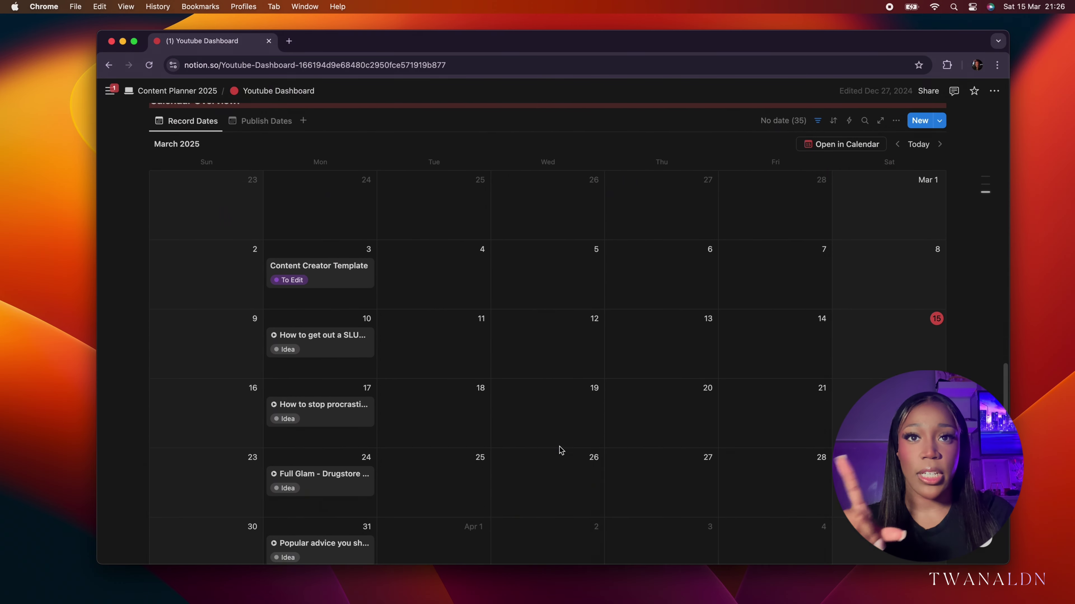
scroll(561, 451, down, 1)
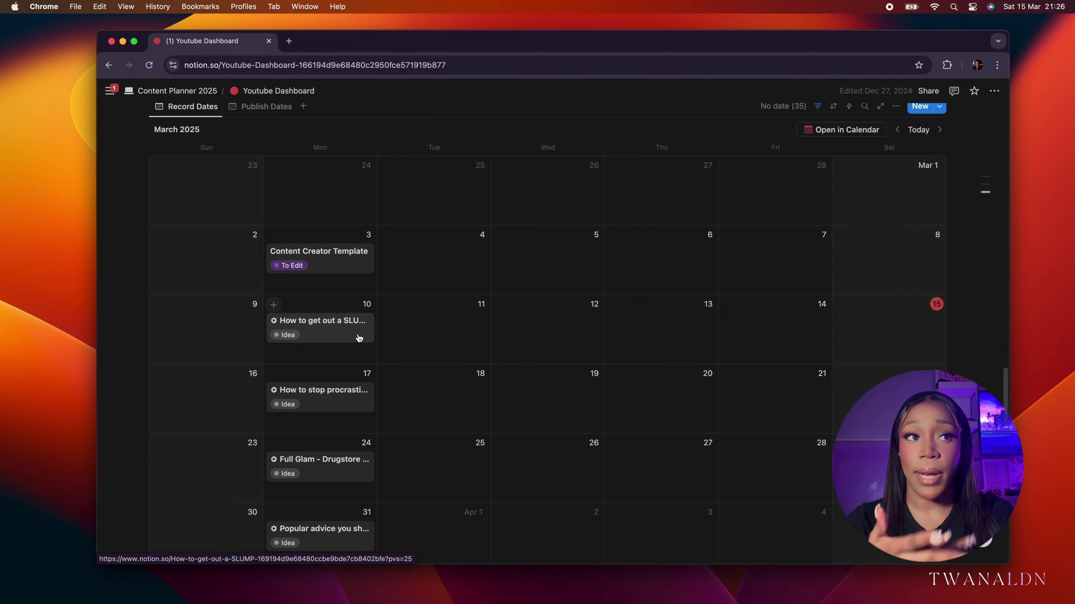
scroll(359, 336, down, 1)
scroll(359, 338, down, 2)
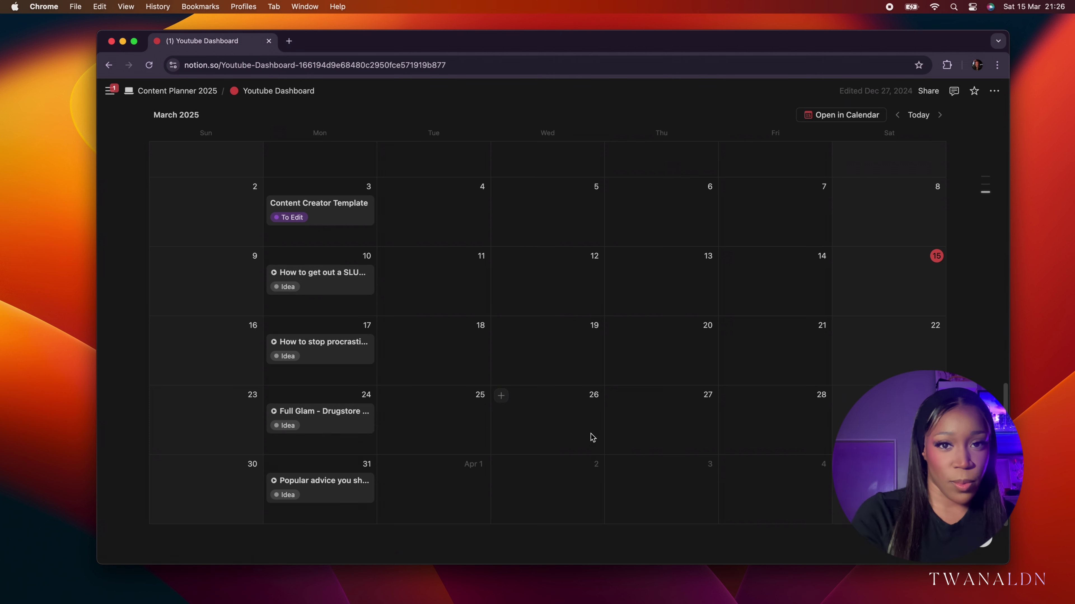
scroll(590, 437, up, 3)
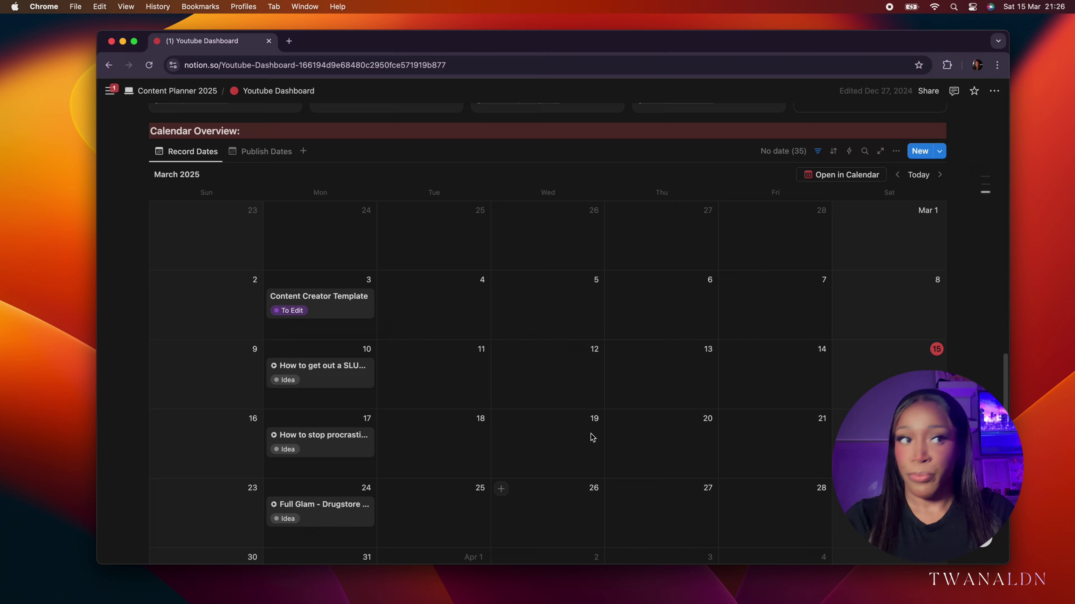
scroll(592, 437, down, 2)
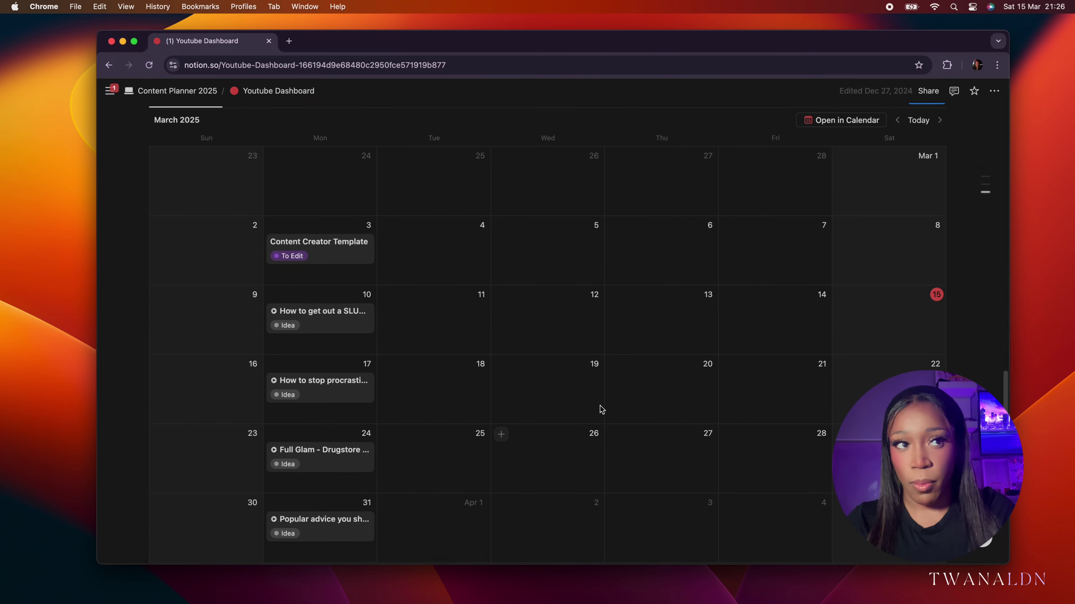
scroll(487, 420, up, 1)
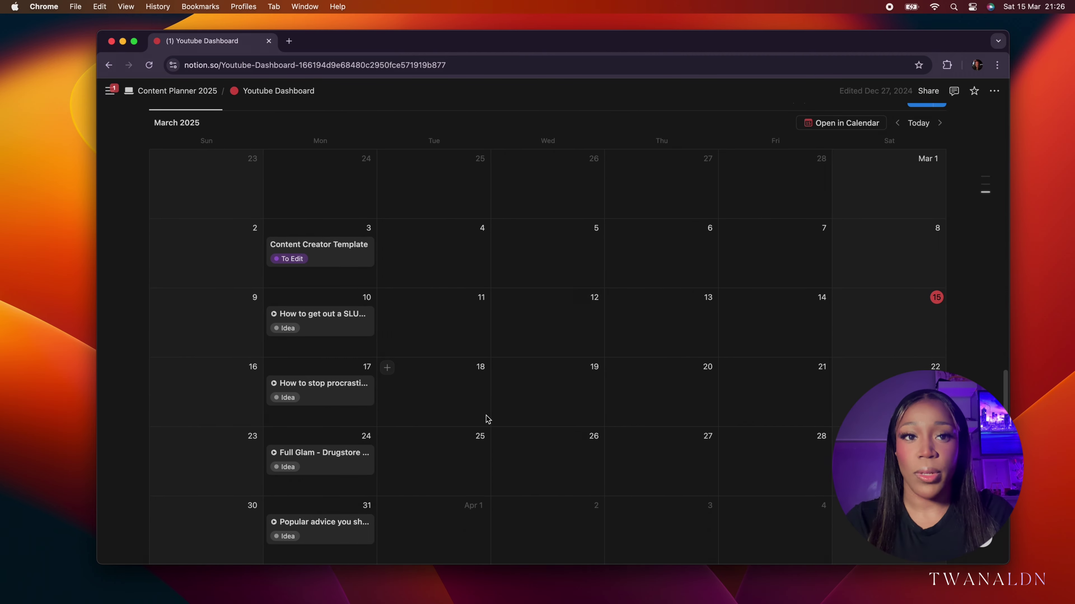
scroll(487, 420, up, 2)
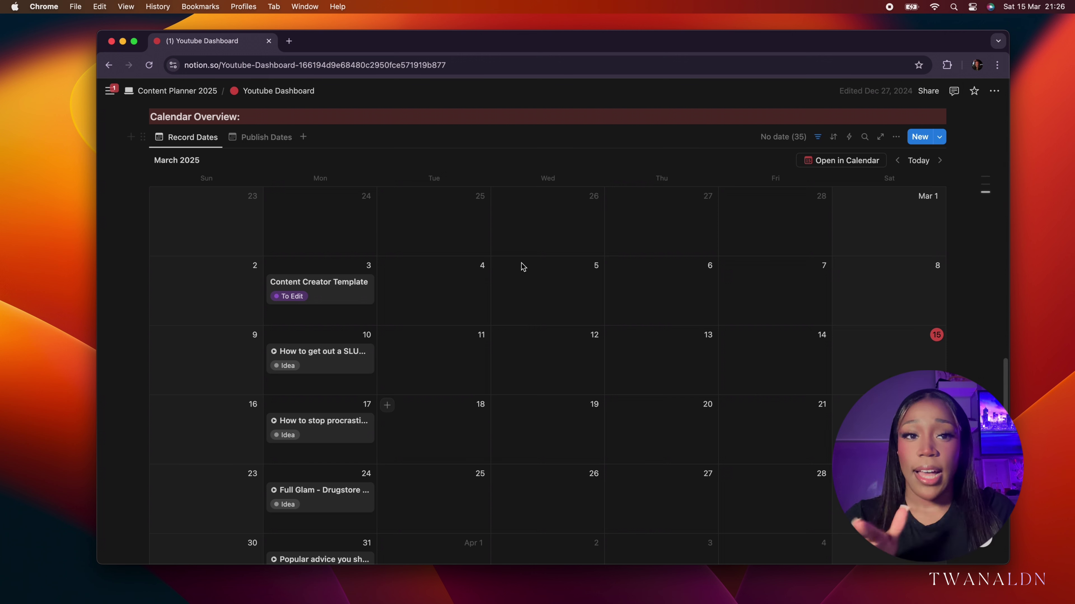
Step: Switch the Calendar Overview to Publish Dates and review the videos placed on the March 2025 calendar
click(276, 140)
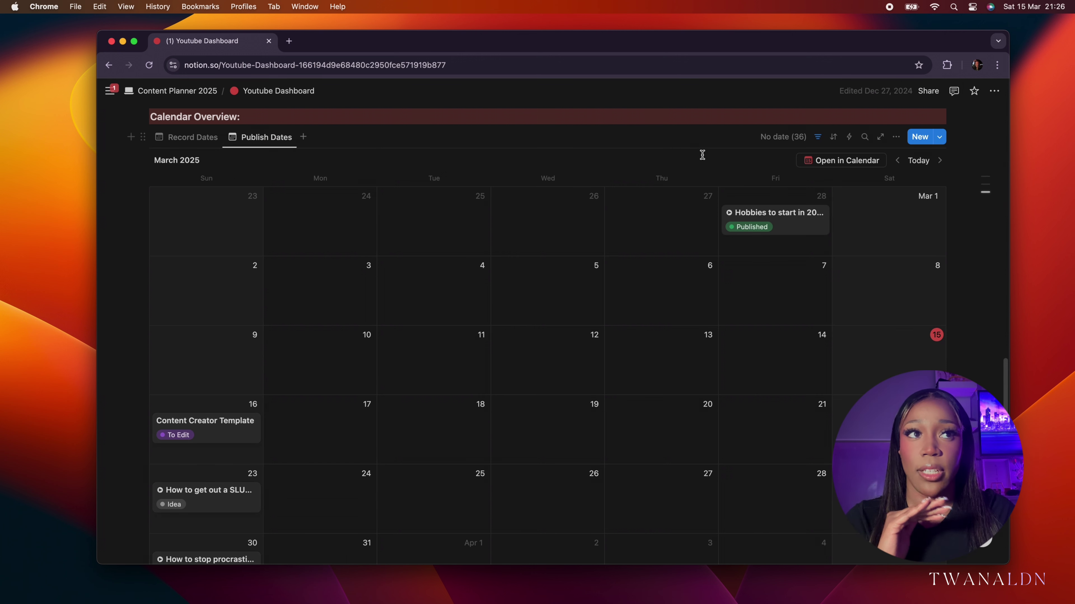
scroll(720, 165, down, 2)
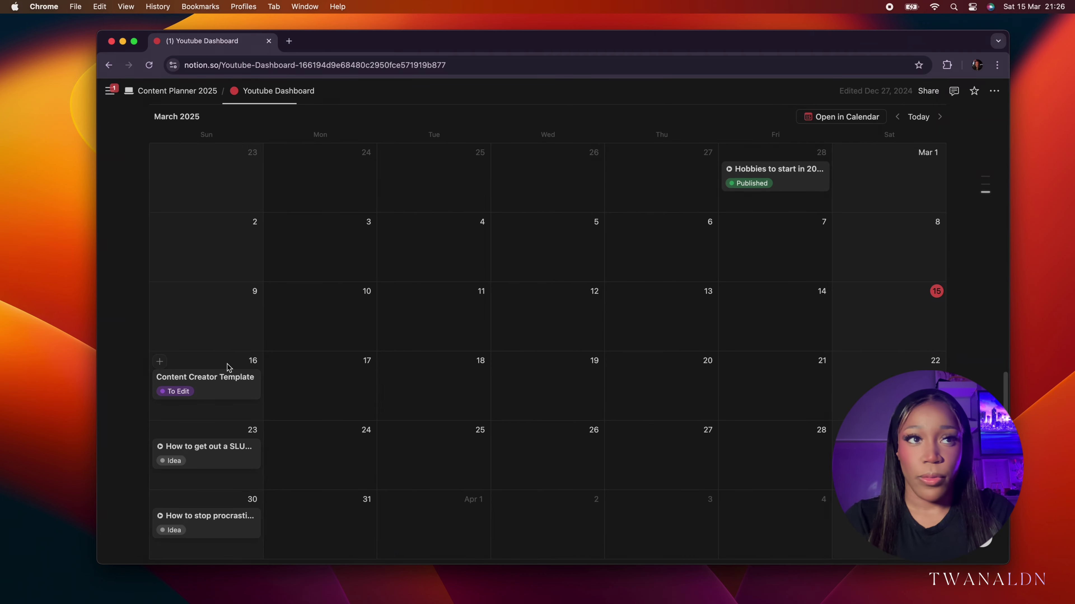
scroll(229, 367, down, 1)
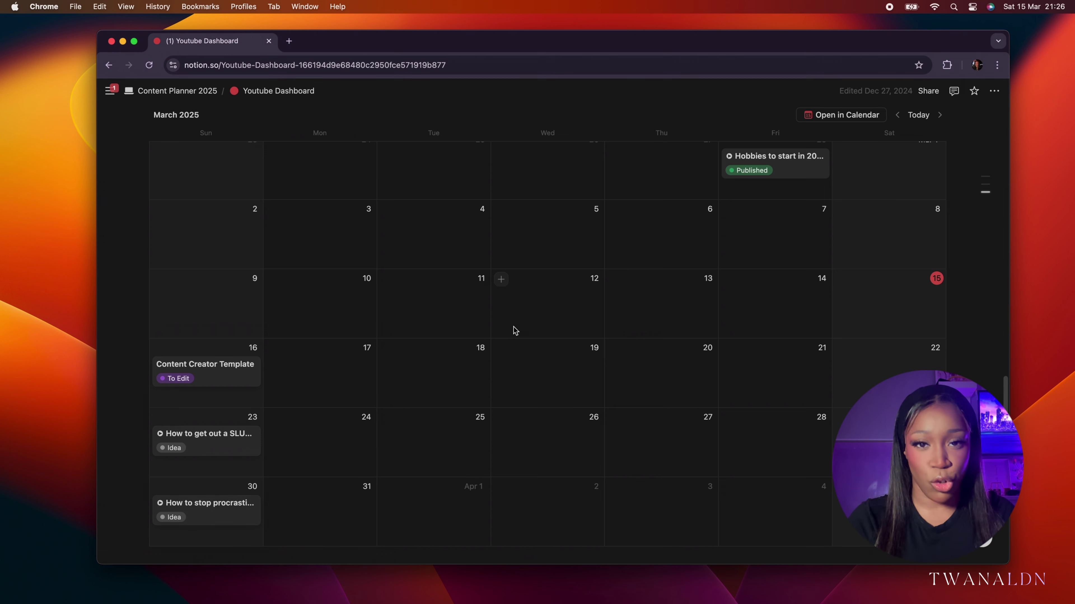
scroll(515, 330, up, 3)
scroll(515, 330, up, 3)
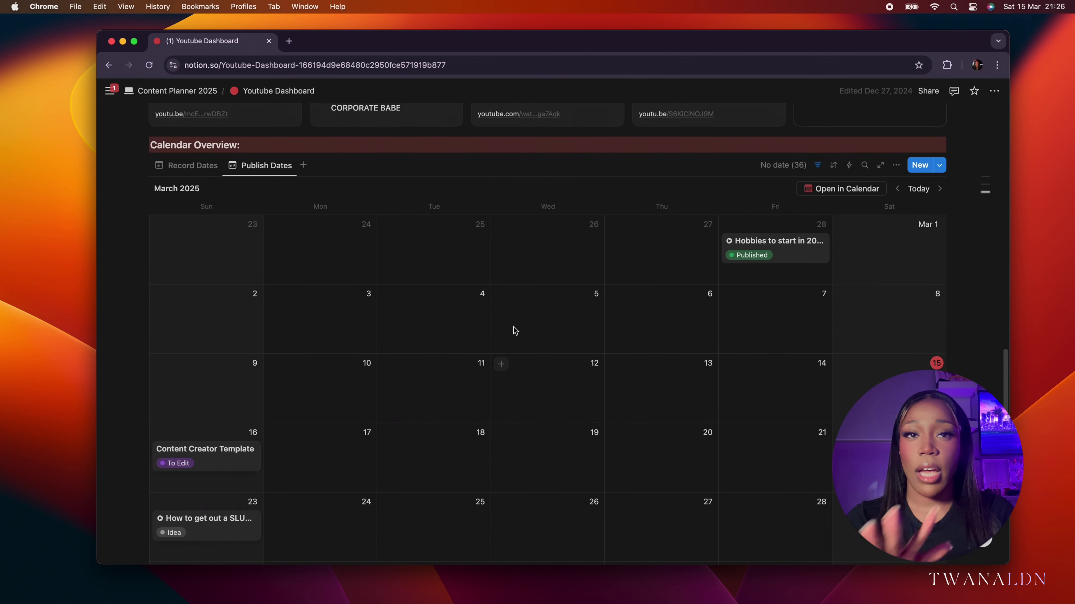
Step: Return to the Youtube Ideas table, open the "How to get out a SLUMP" page and review its properties and planning sections
scroll(516, 330, up, 15)
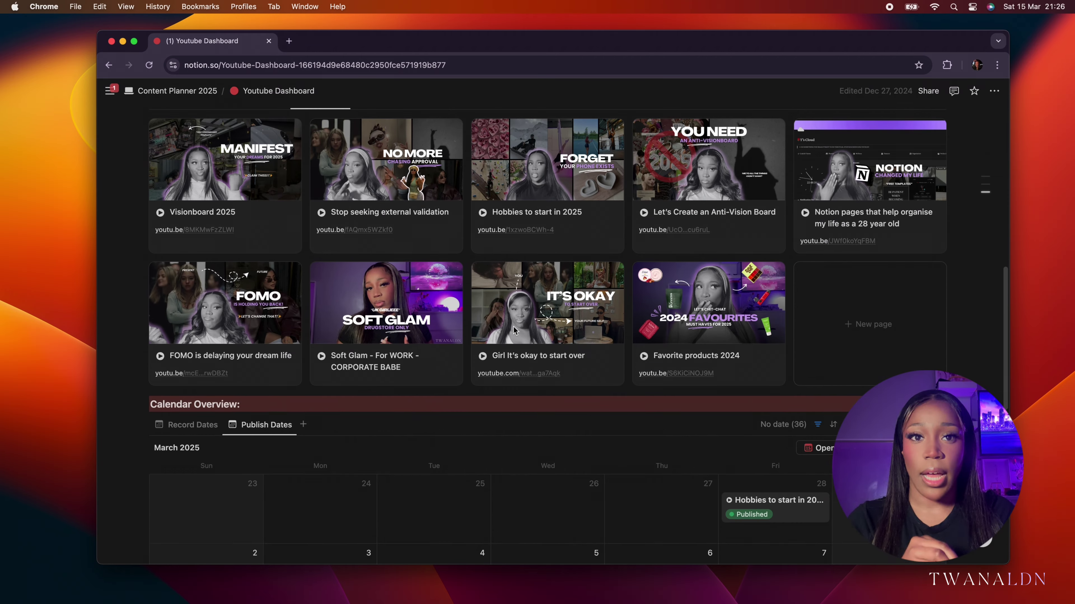
scroll(513, 331, up, 1)
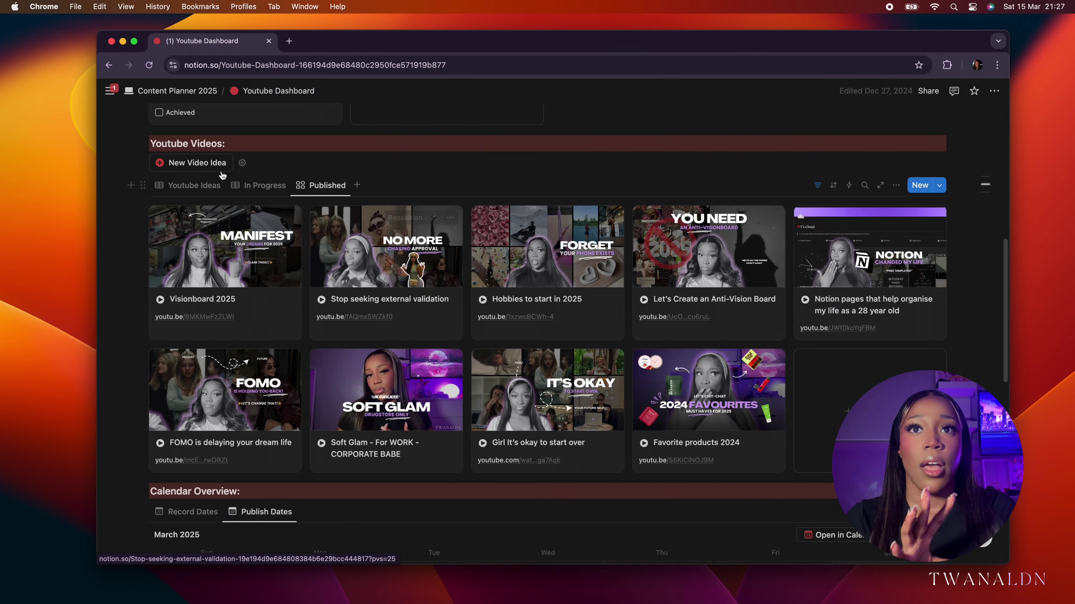
click(186, 185)
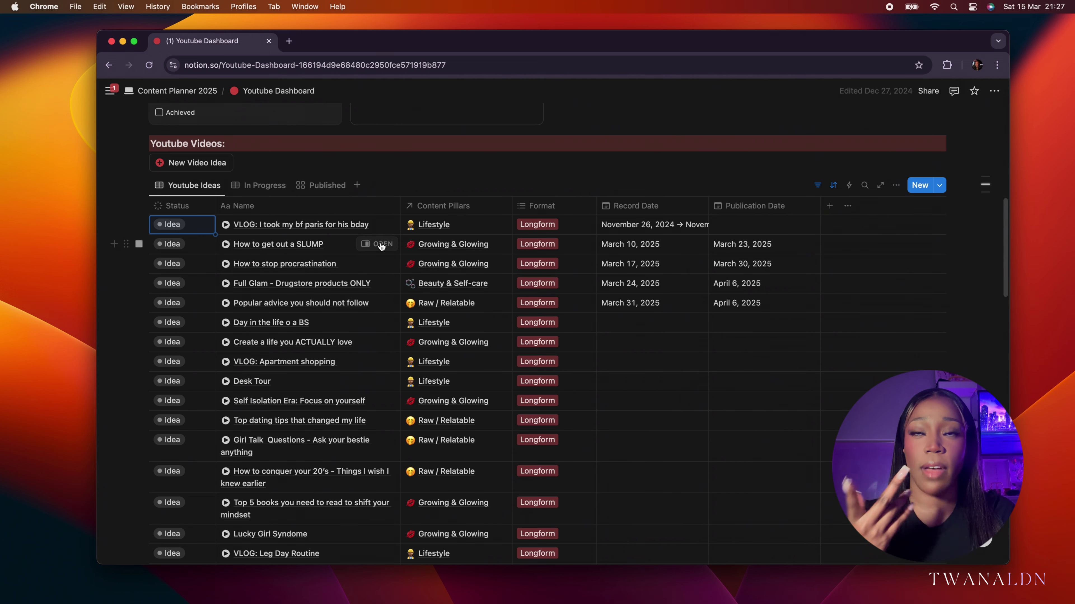
click(374, 244)
scroll(789, 322, down, 5)
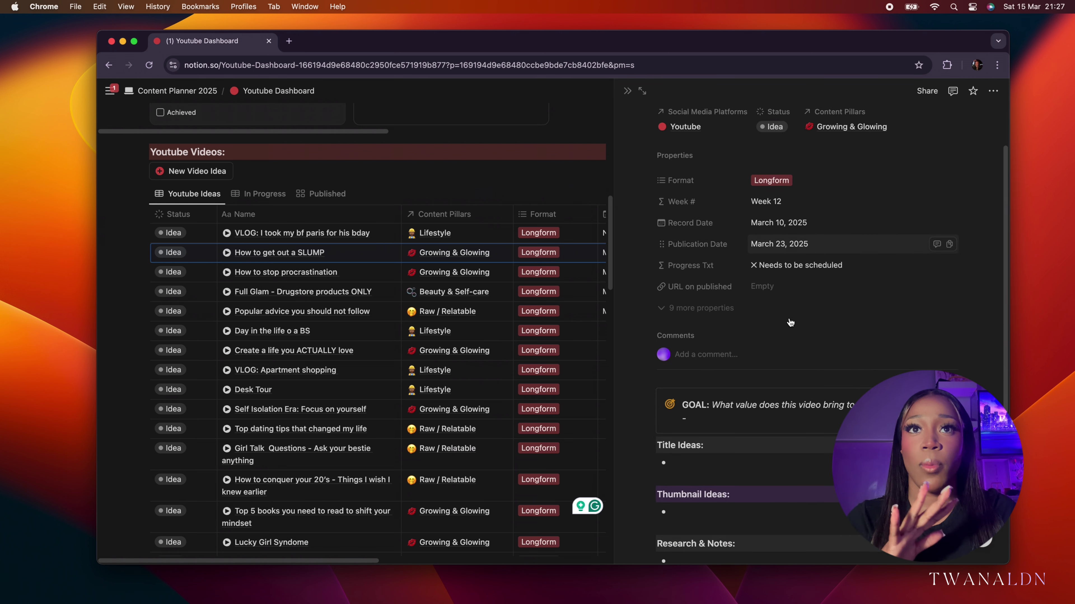
scroll(789, 322, down, 3)
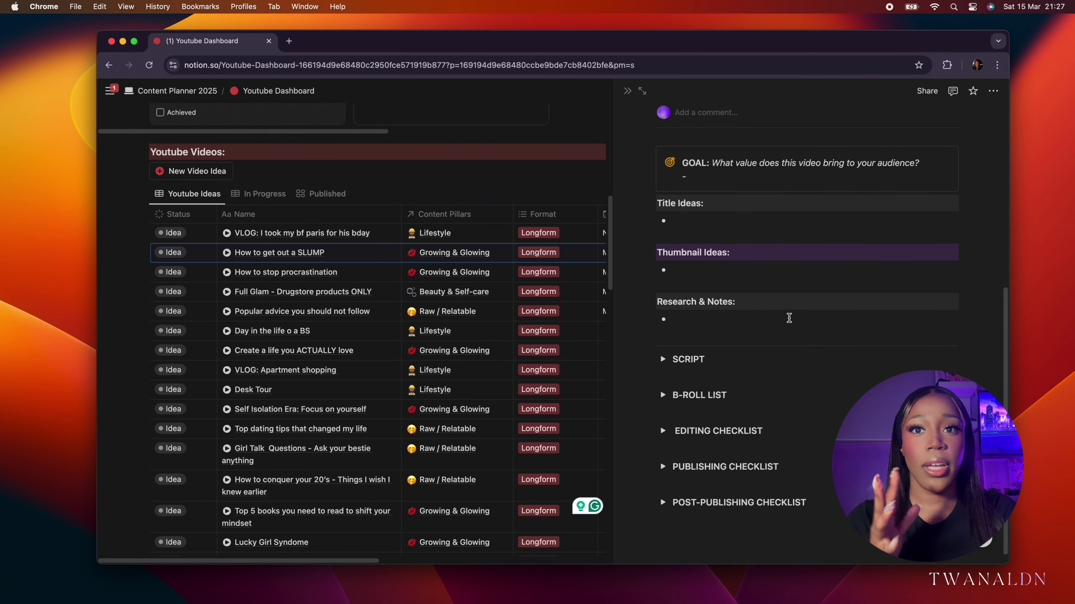
Step: Close the "How to get out a SLUMP" page and review the goal and title ideas of the published video "FOMO is delaying your dream life"
click(628, 93)
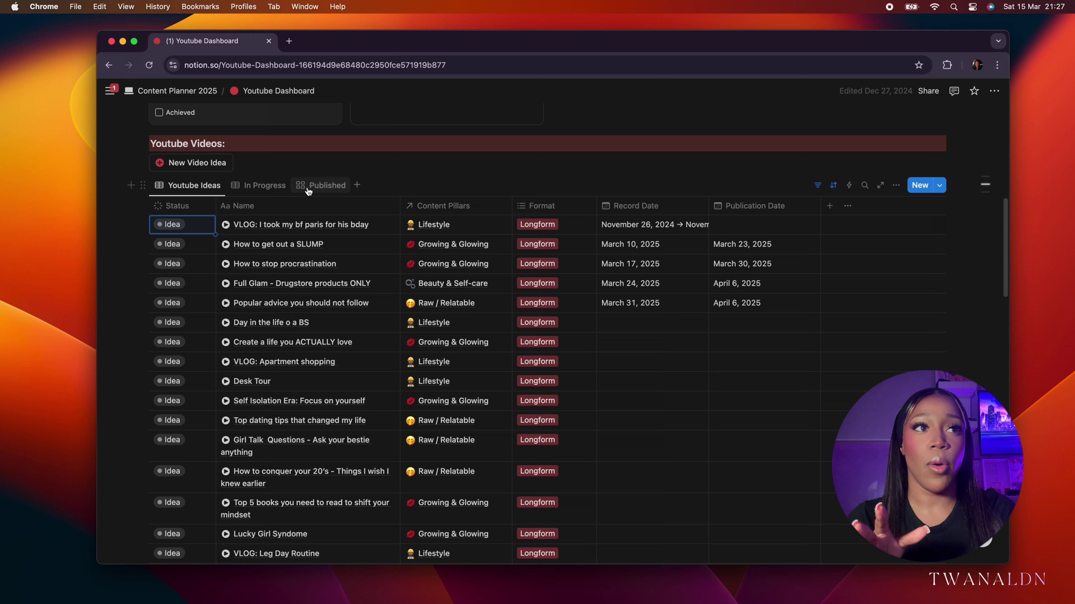
click(327, 185)
click(225, 378)
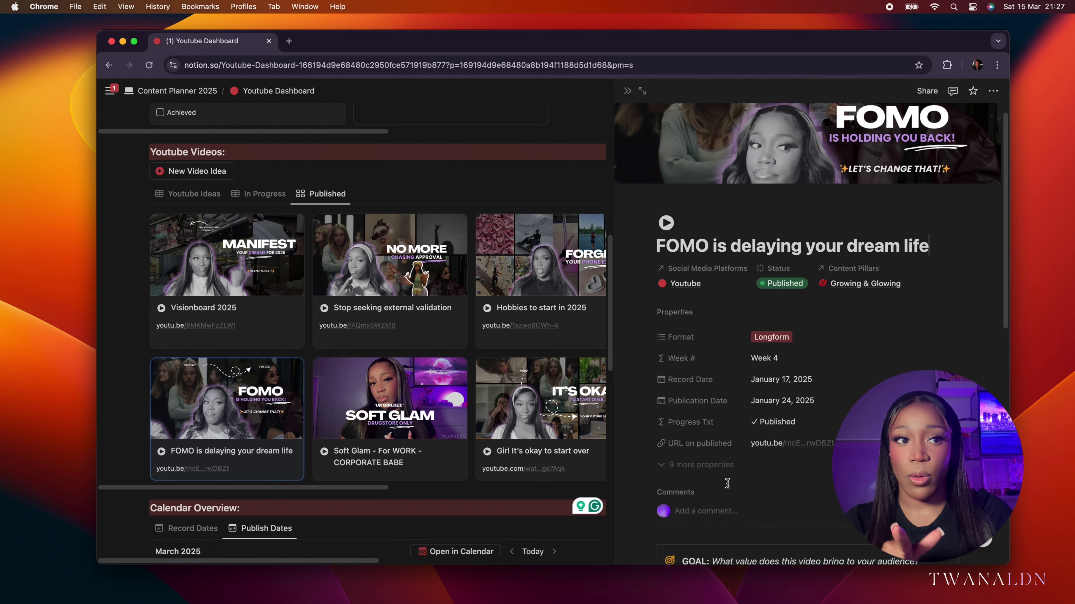
scroll(722, 480, down, 3)
scroll(721, 479, down, 4)
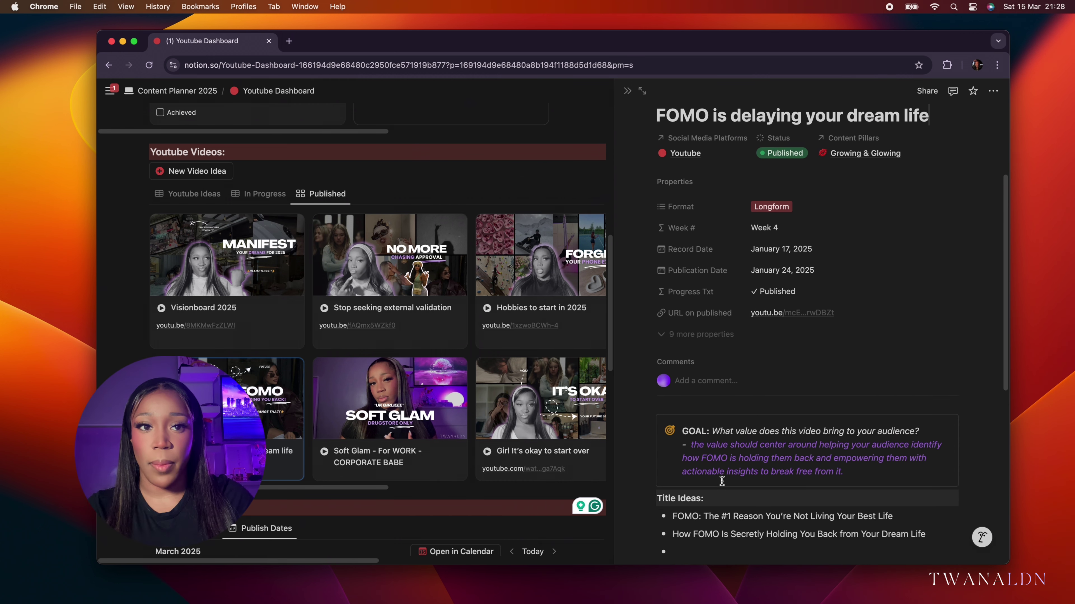
scroll(721, 481, down, 2)
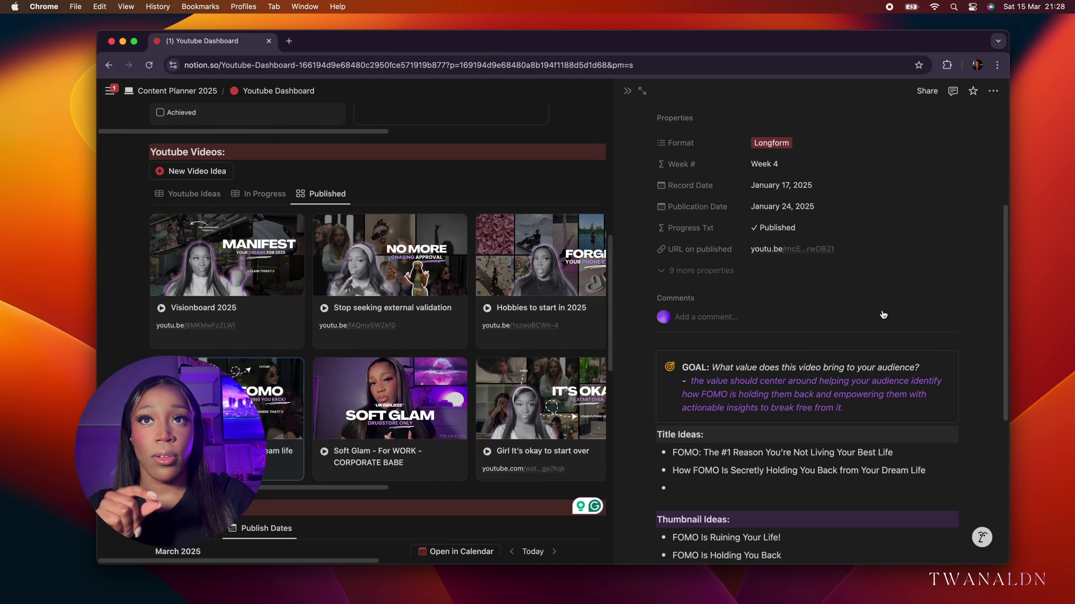
Step: Create a new video idea page from the Youtube Videos section and expand its SCRIPT outline
click(210, 174)
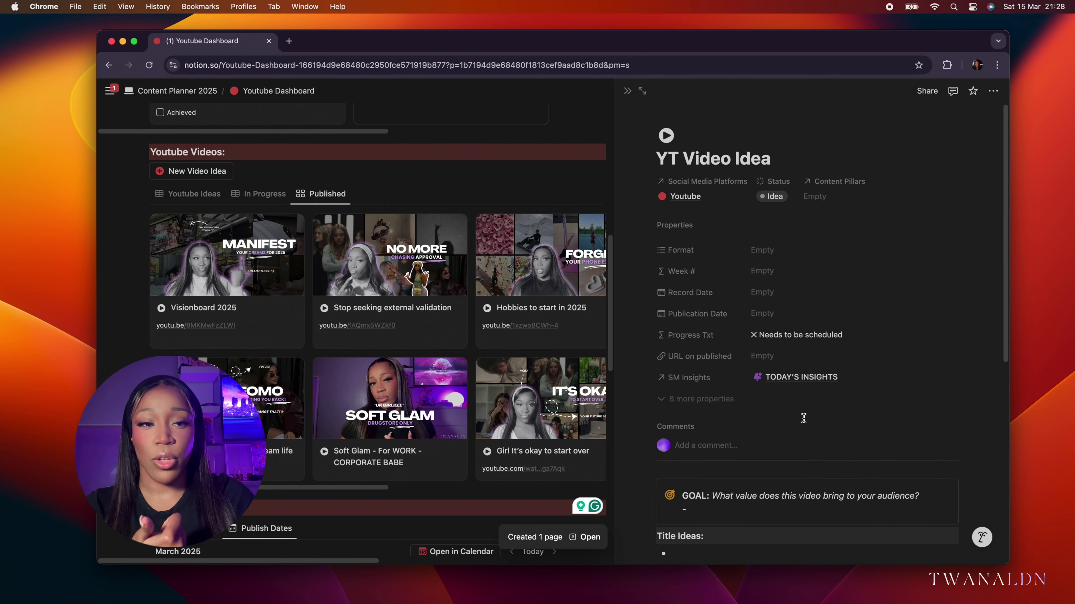
scroll(830, 381, down, 10)
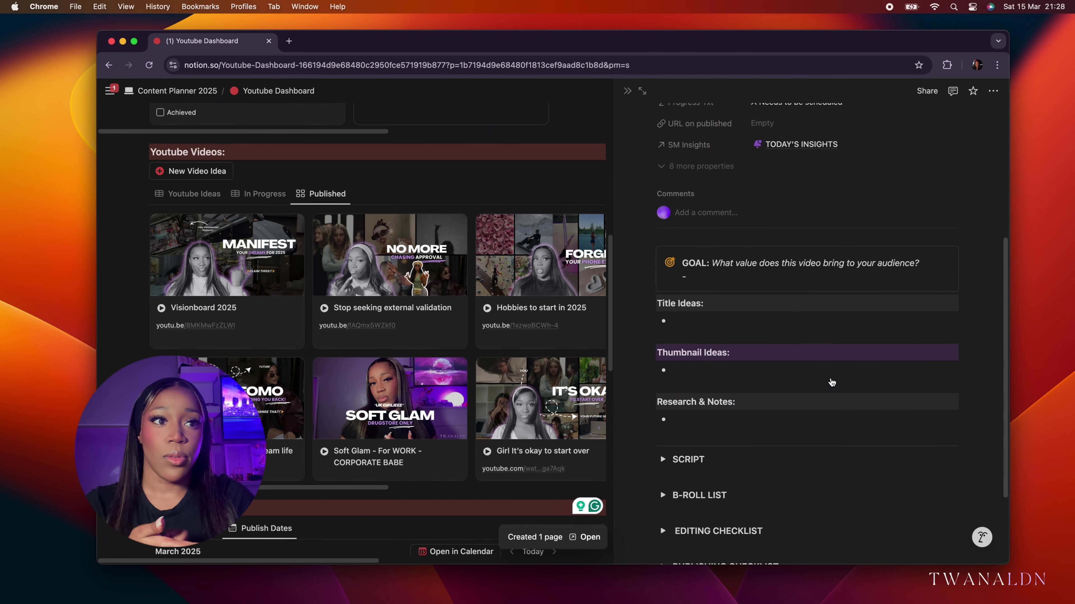
scroll(832, 383, down, 1)
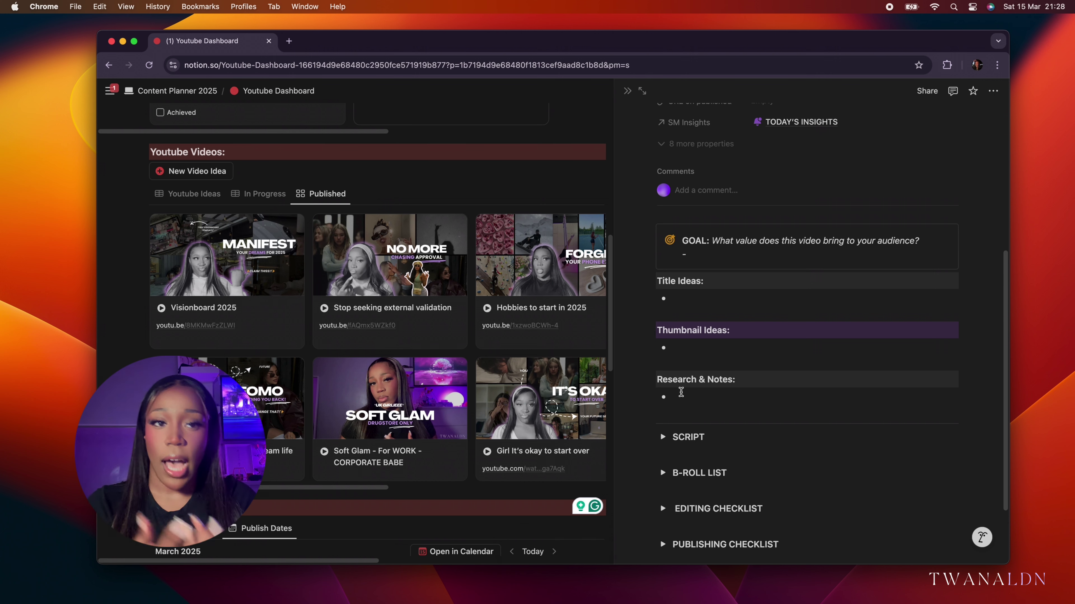
click(662, 437)
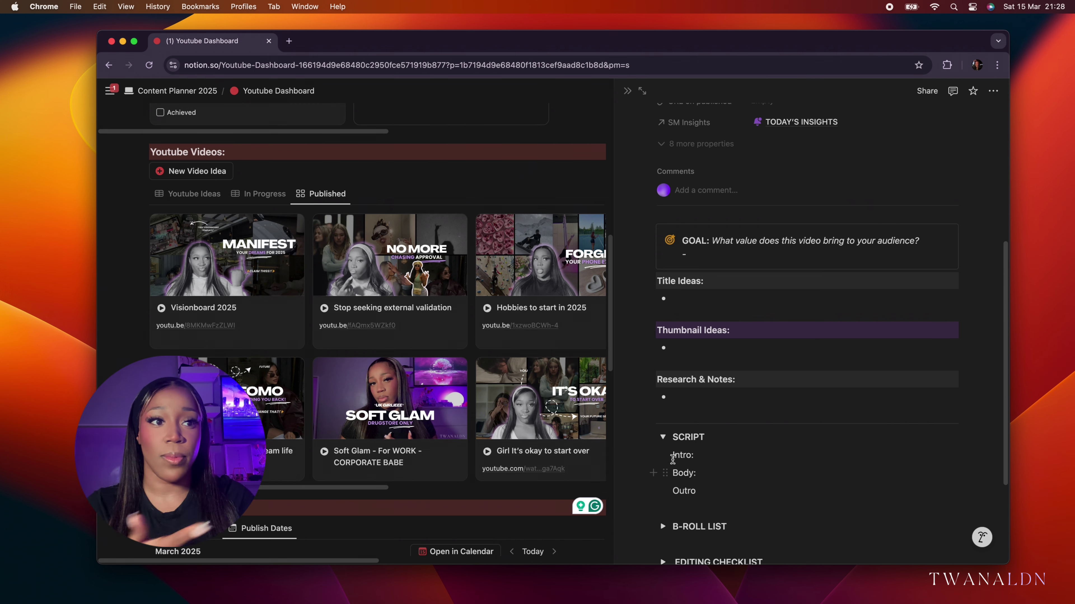
scroll(887, 465, down, 3)
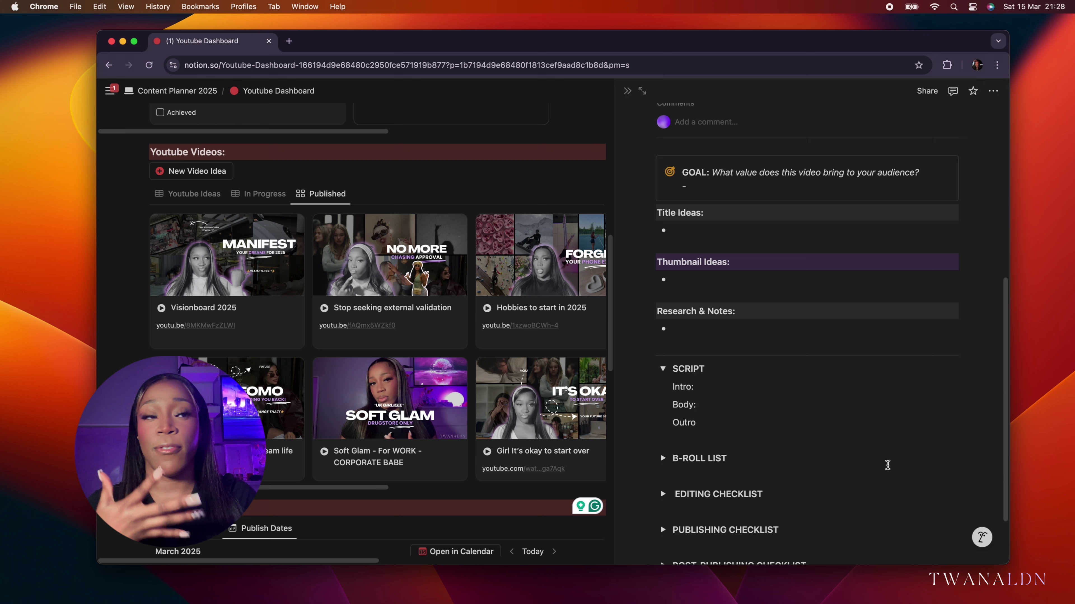
scroll(887, 465, down, 2)
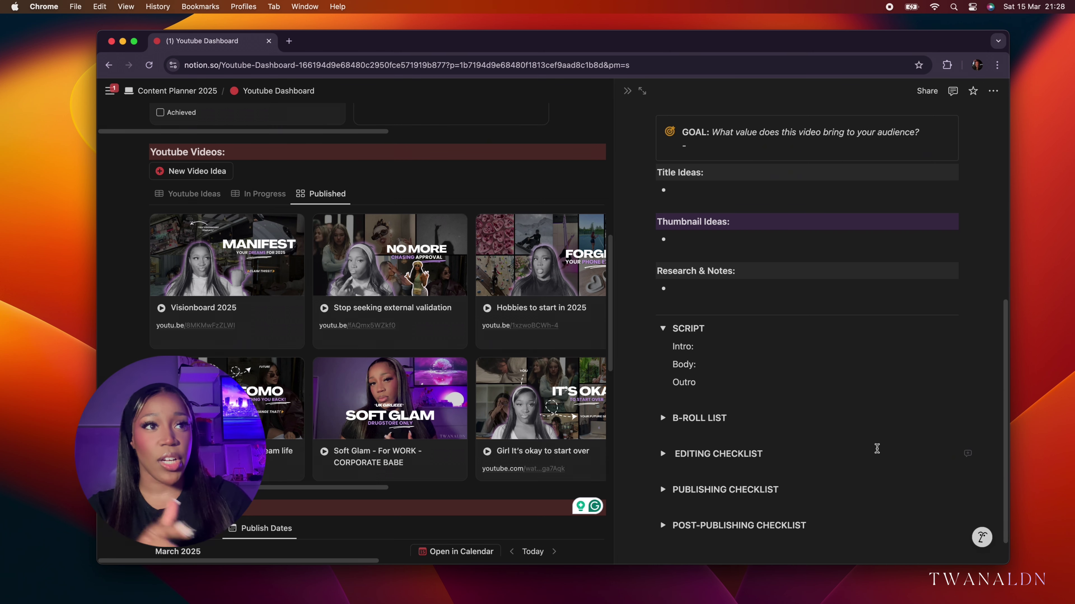
Step: Expand the B-ROLL LIST table and the EDITING CHECKLIST on the new video idea page and look through them
click(662, 418)
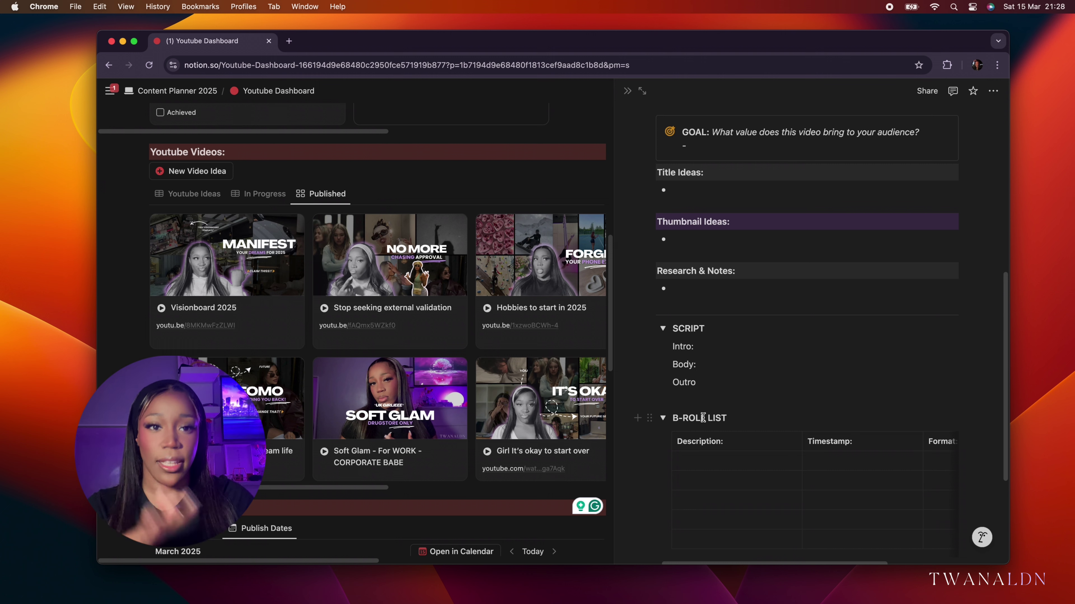
scroll(719, 434, down, 3)
scroll(709, 432, down, 1)
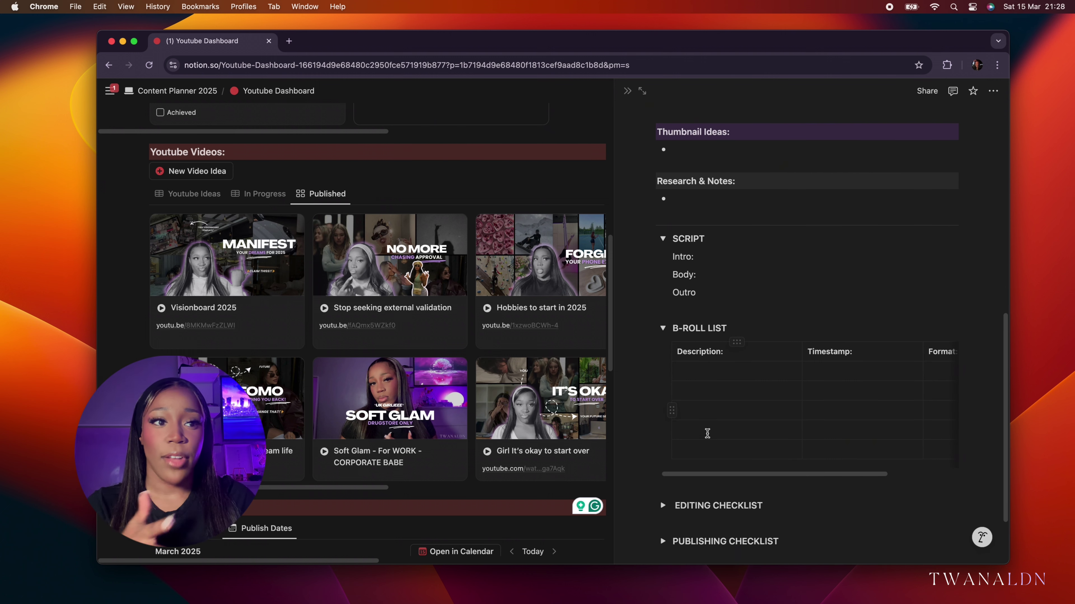
click(663, 506)
scroll(721, 465, down, 4)
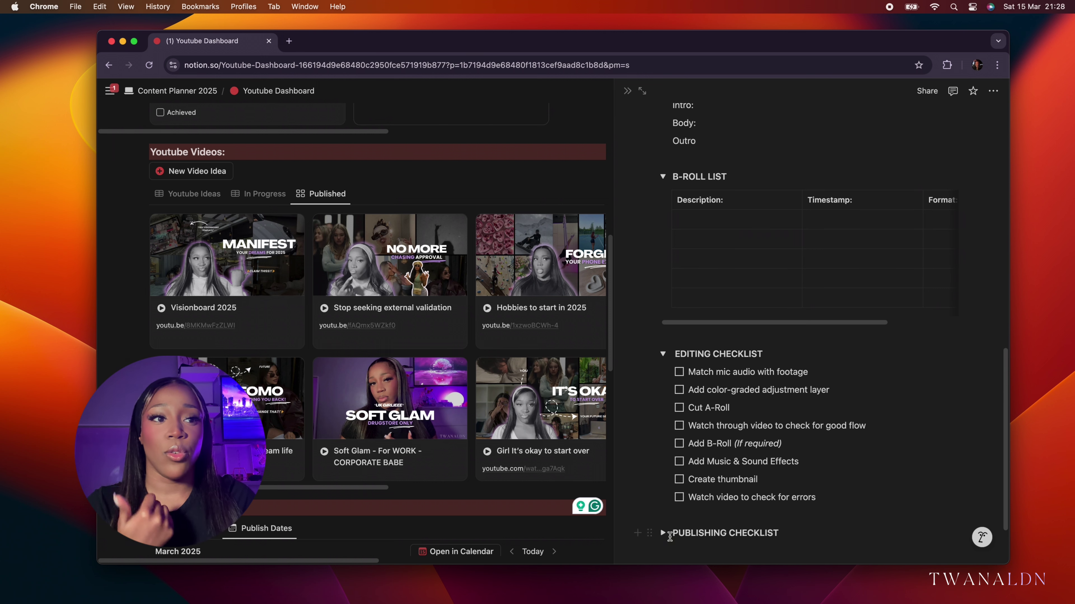
Step: Expand the PUBLISHING CHECKLIST on the new video idea page and read through its tasks
click(663, 533)
scroll(811, 486, down, 1)
scroll(811, 486, down, 5)
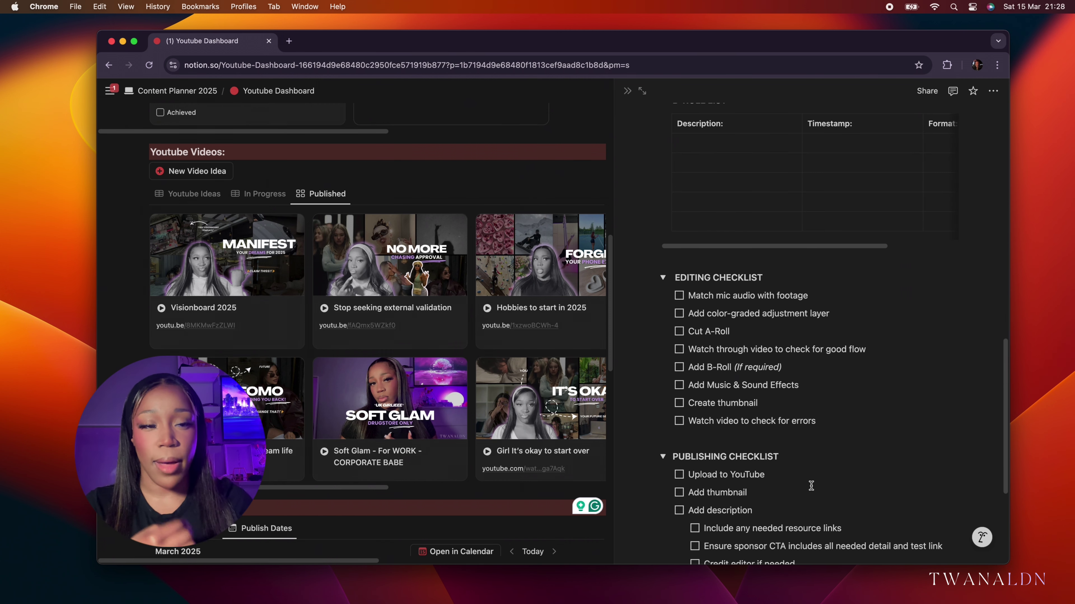
scroll(811, 486, down, 1)
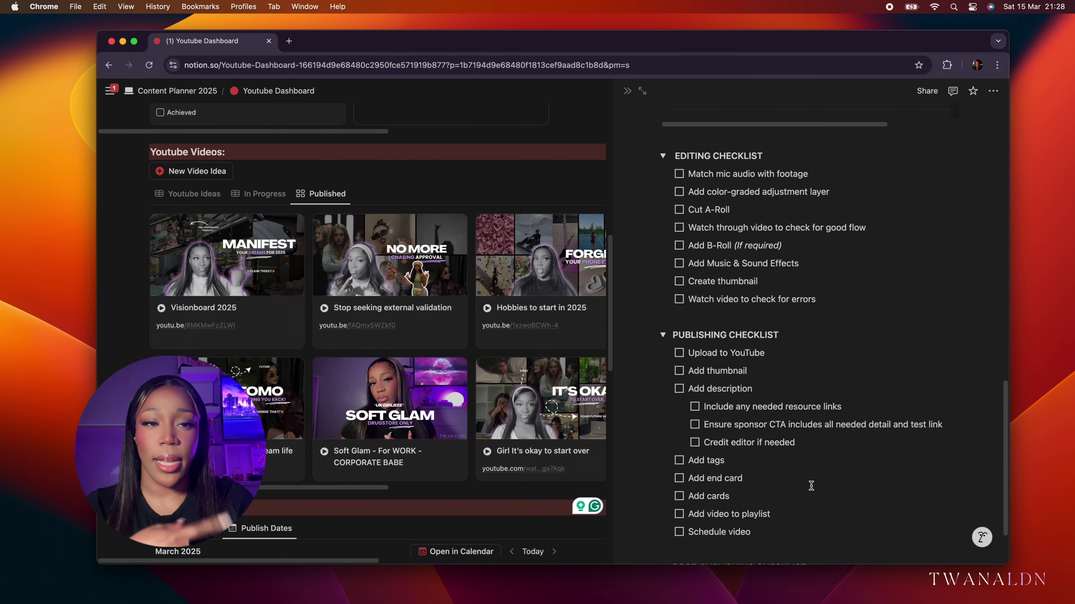
Step: Collapse the publishing checklist, editing checklist and B-roll list, and go back up to the idea page's goal and properties
click(663, 335)
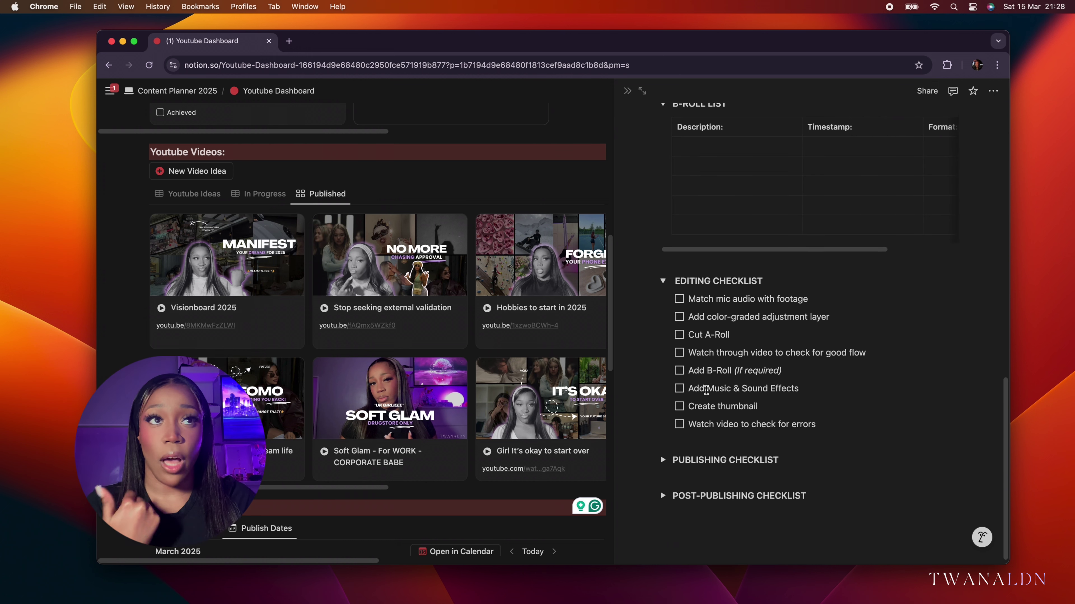
click(663, 342)
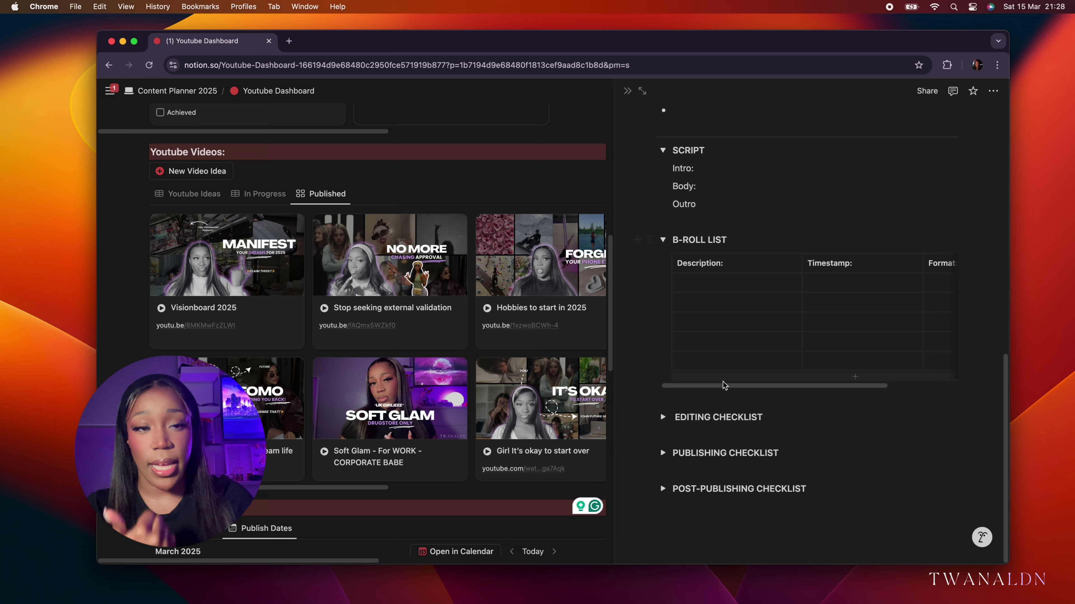
scroll(723, 382, up, 5)
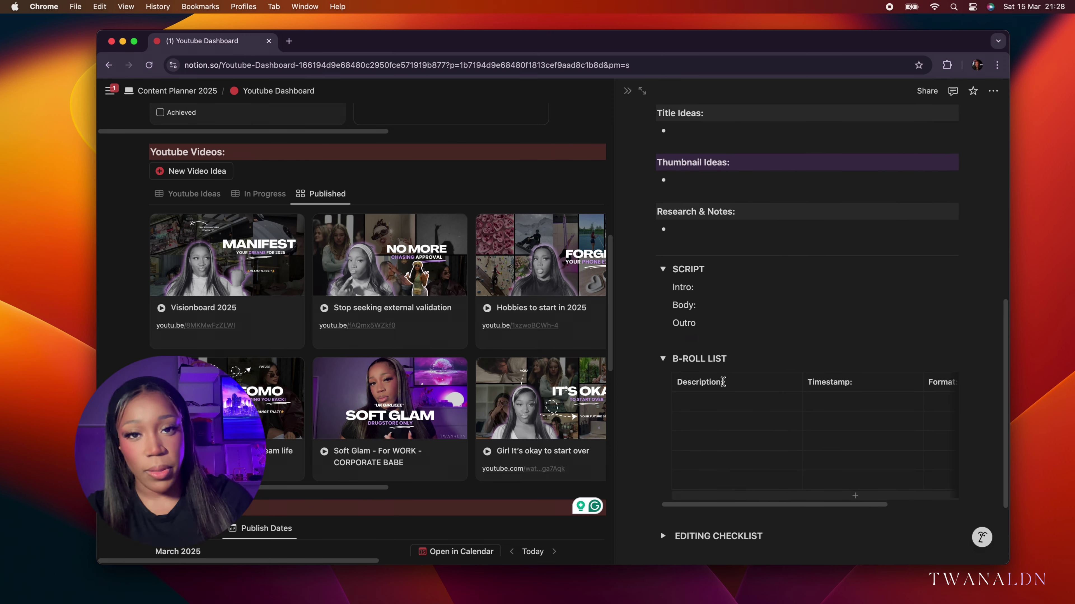
click(661, 411)
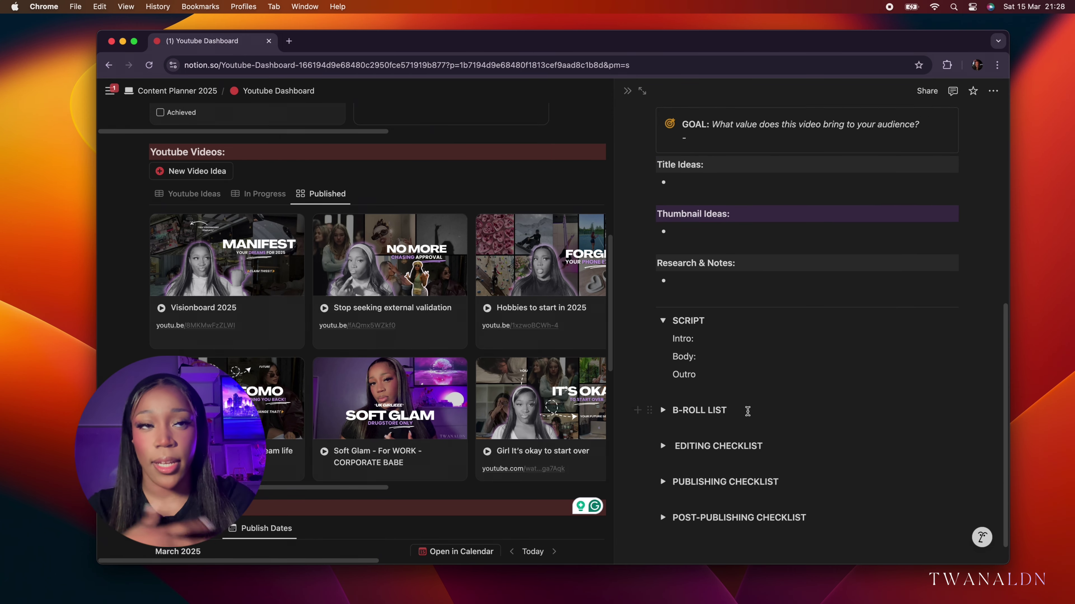
scroll(747, 412, up, 2)
scroll(747, 412, up, 7)
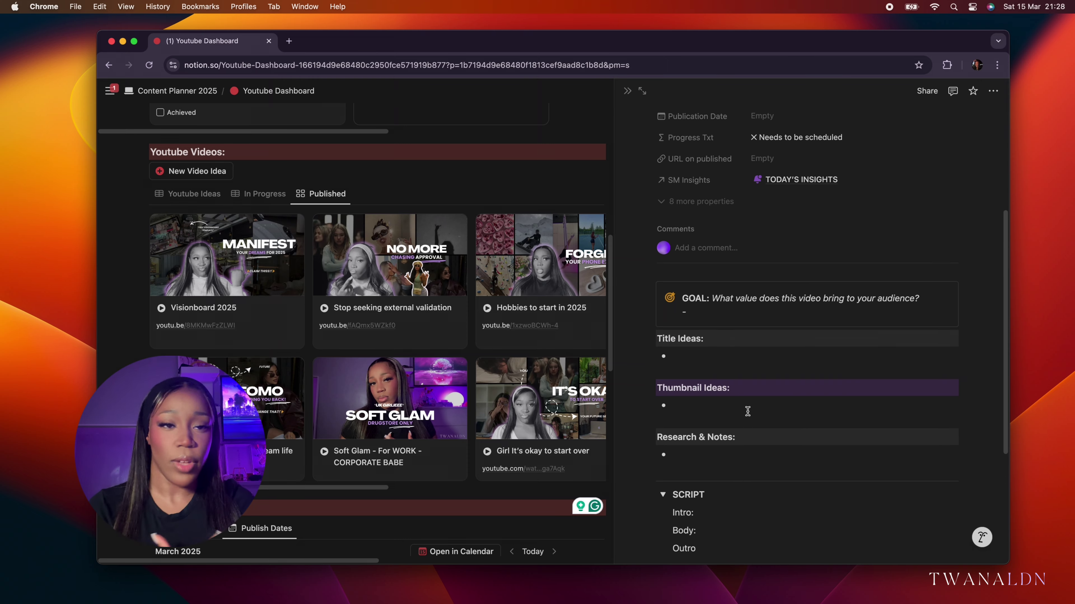
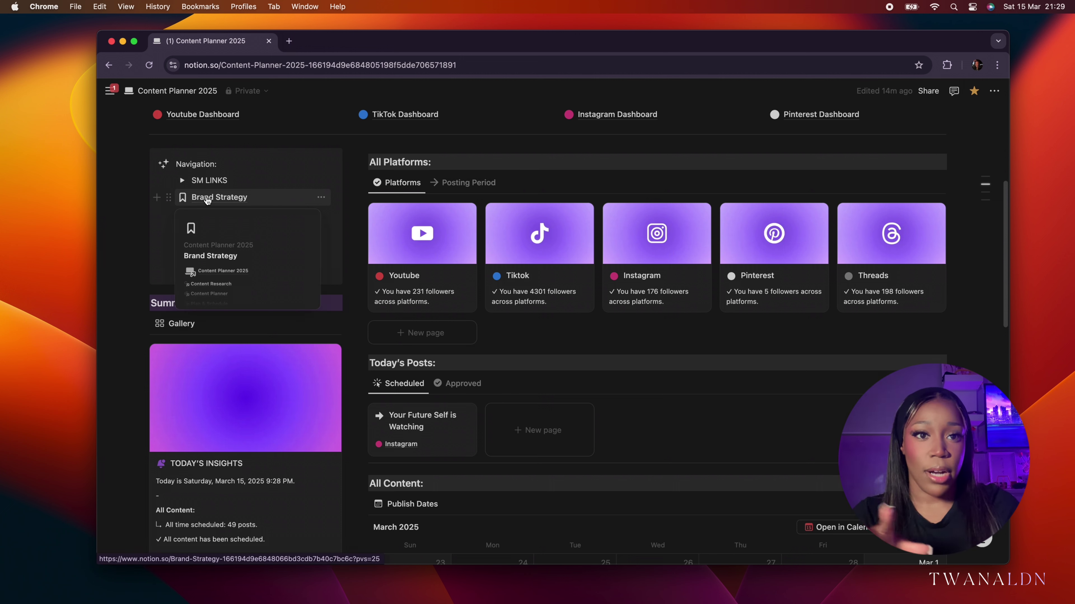
Step: Open the Brand Strategy page from the Content Planner 2025 navigation and briefly view the "What is a mission statement" explanation
click(208, 198)
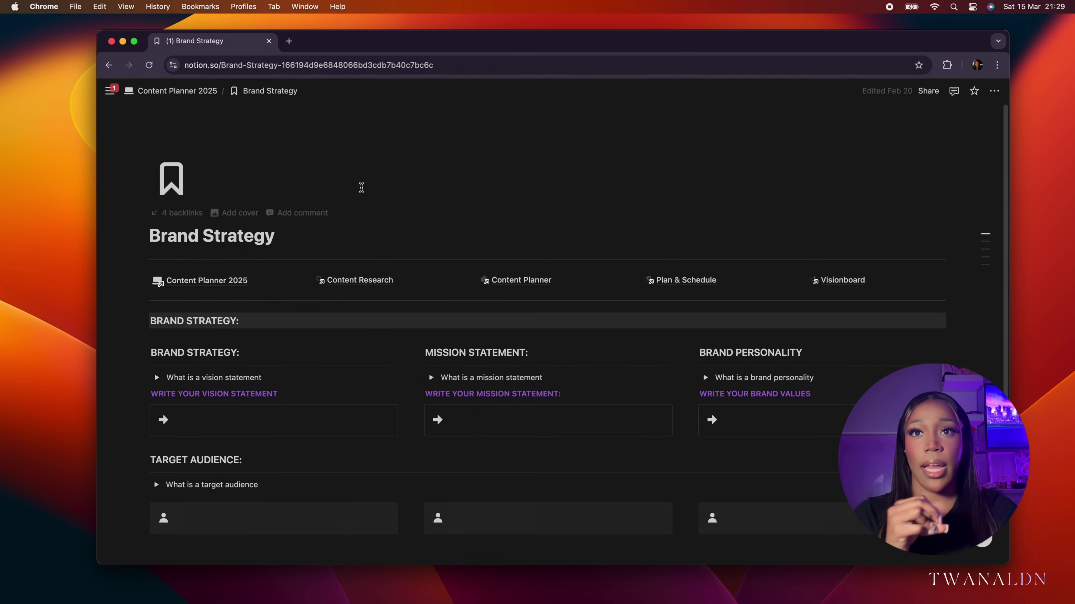
scroll(606, 268, down, 2)
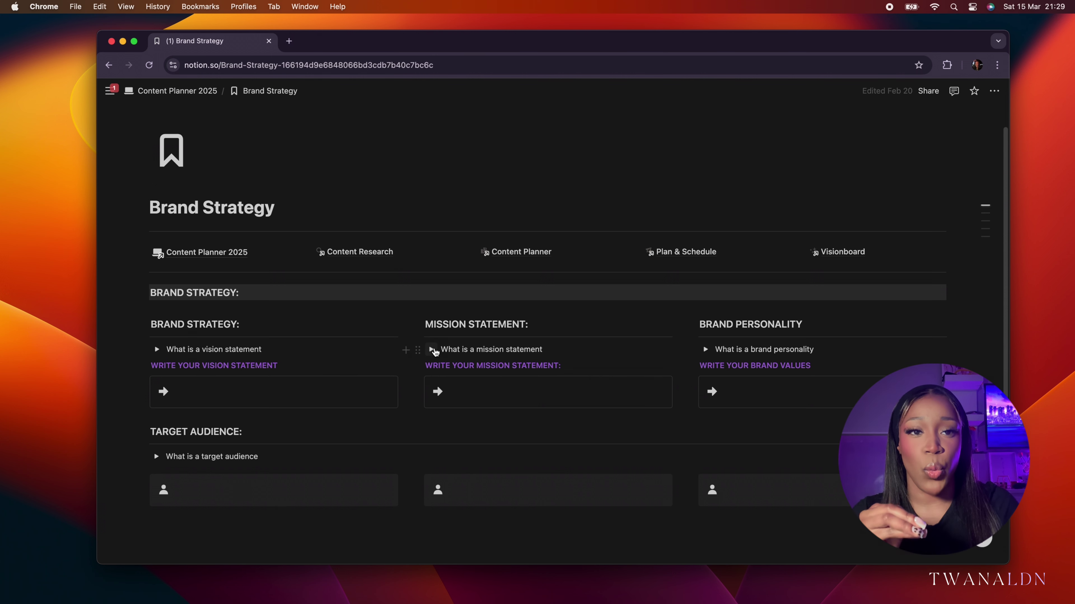
click(433, 350)
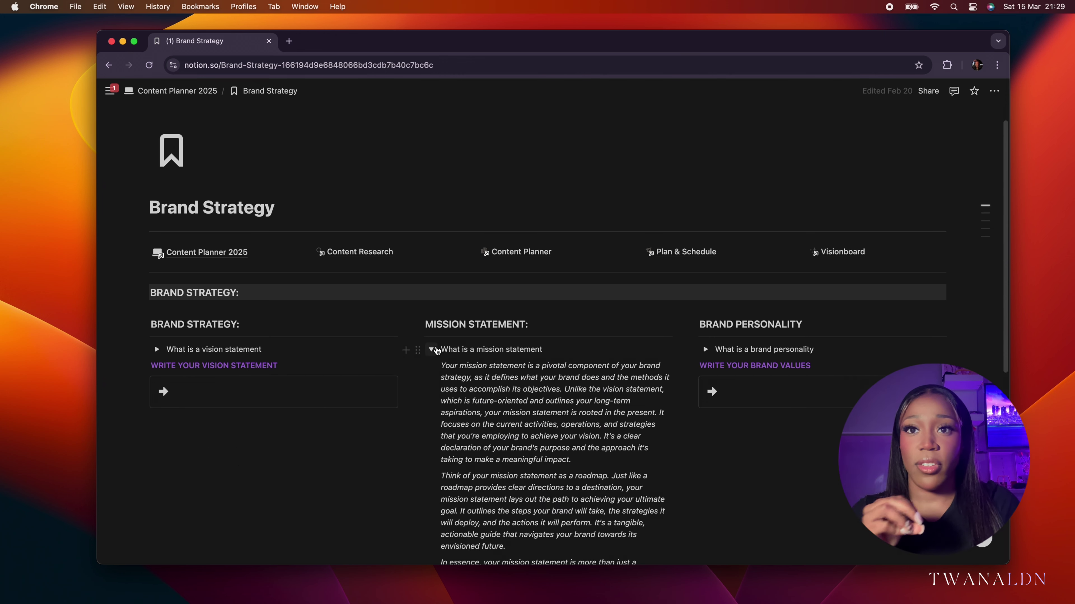
click(432, 349)
Step: Expand "What is a vision statement", highlight its opening sentences while reading, and collapse the explanation
click(157, 349)
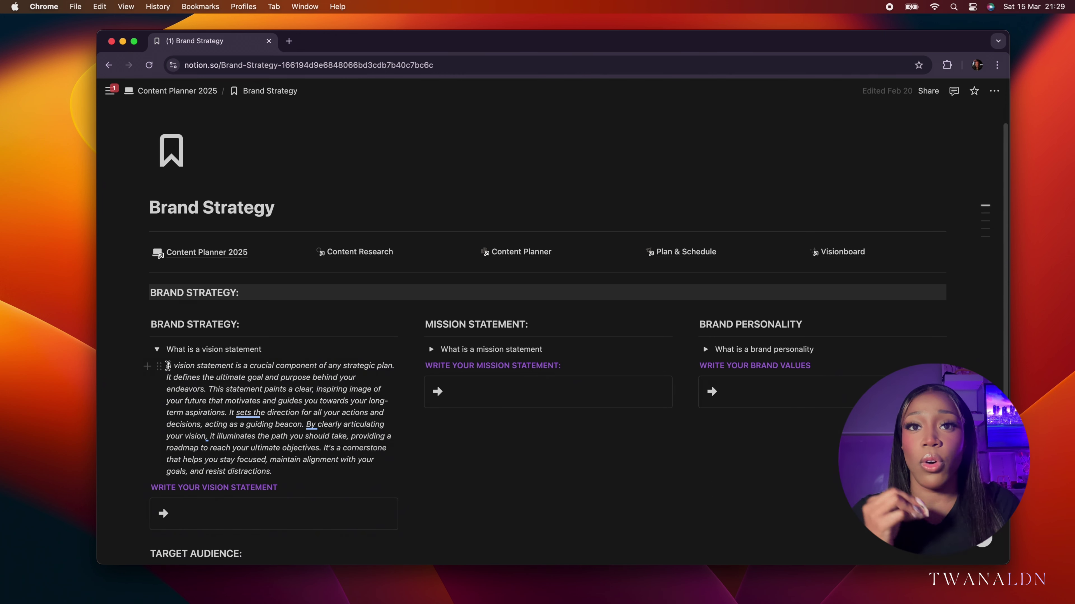
drag(166, 365, 206, 394)
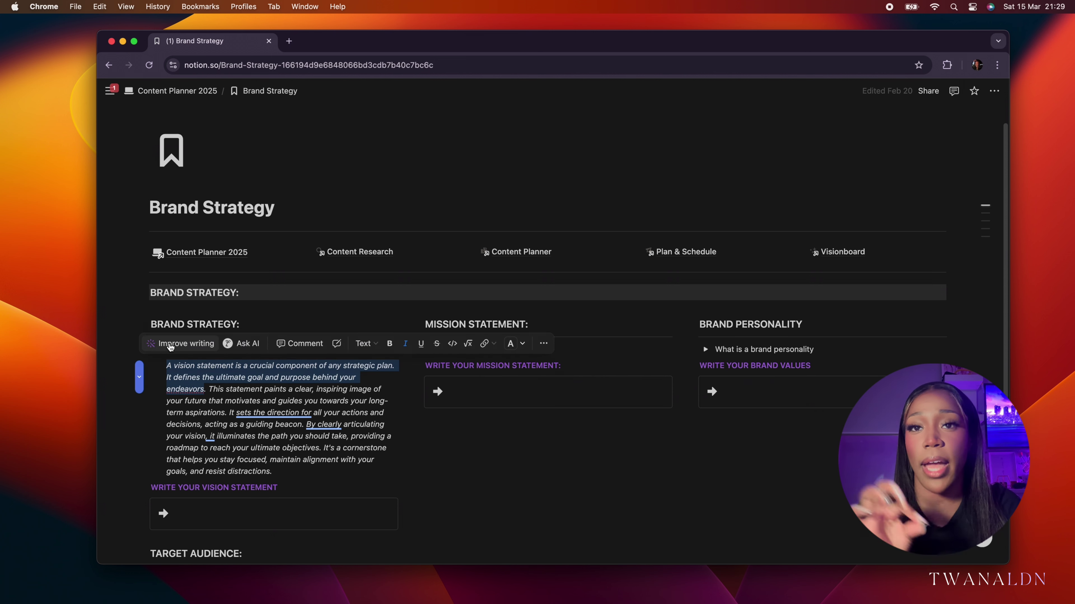
click(168, 340)
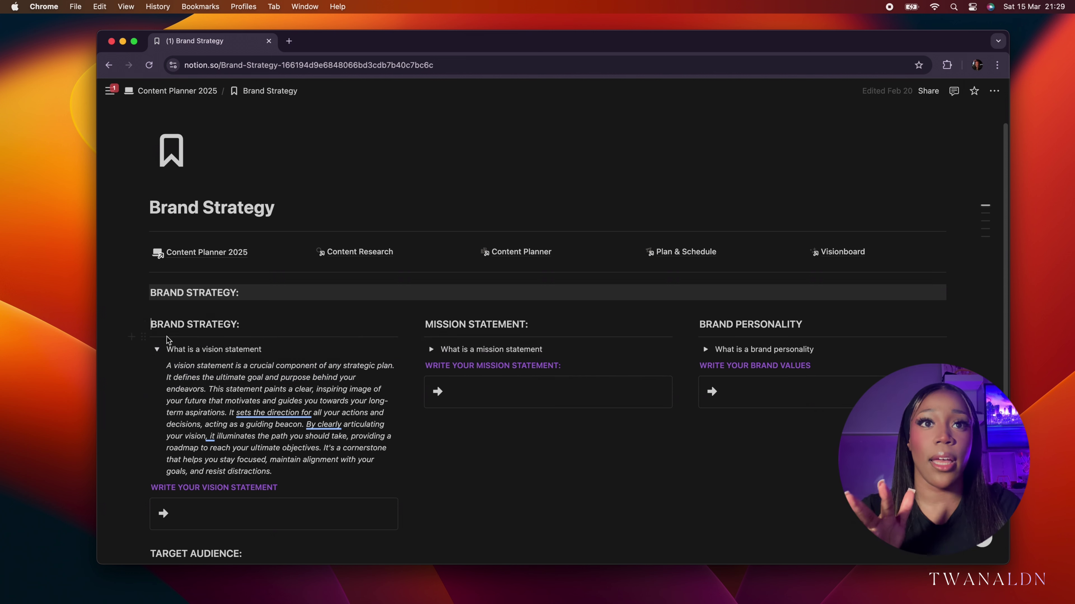
click(157, 349)
Step: Examine the "What is a mission statement" and "What is a brand personality" explanations in turn, collapsing each one
click(432, 350)
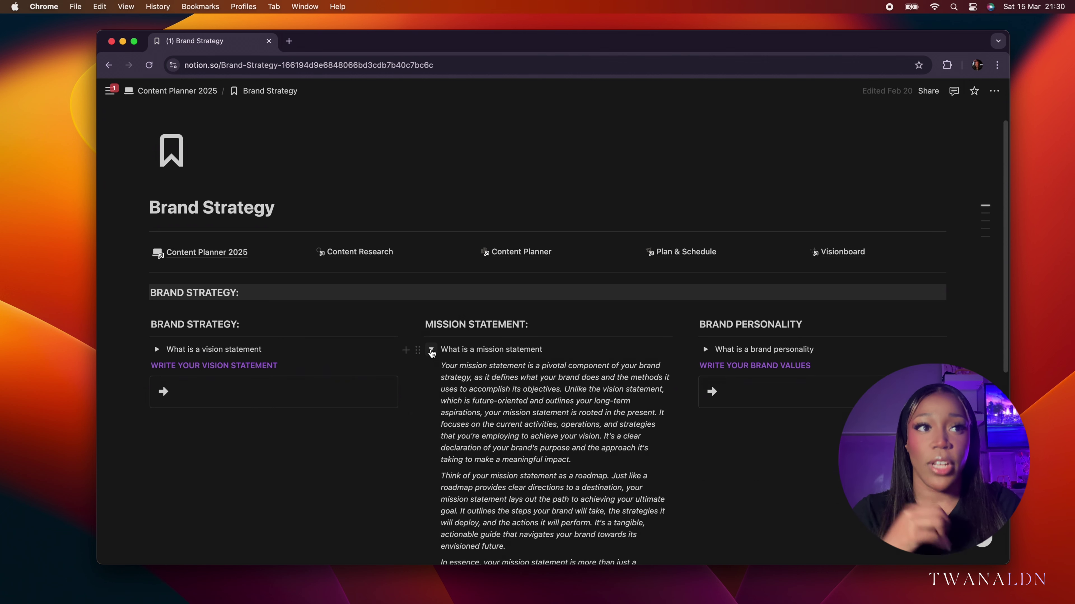
click(431, 350)
click(705, 350)
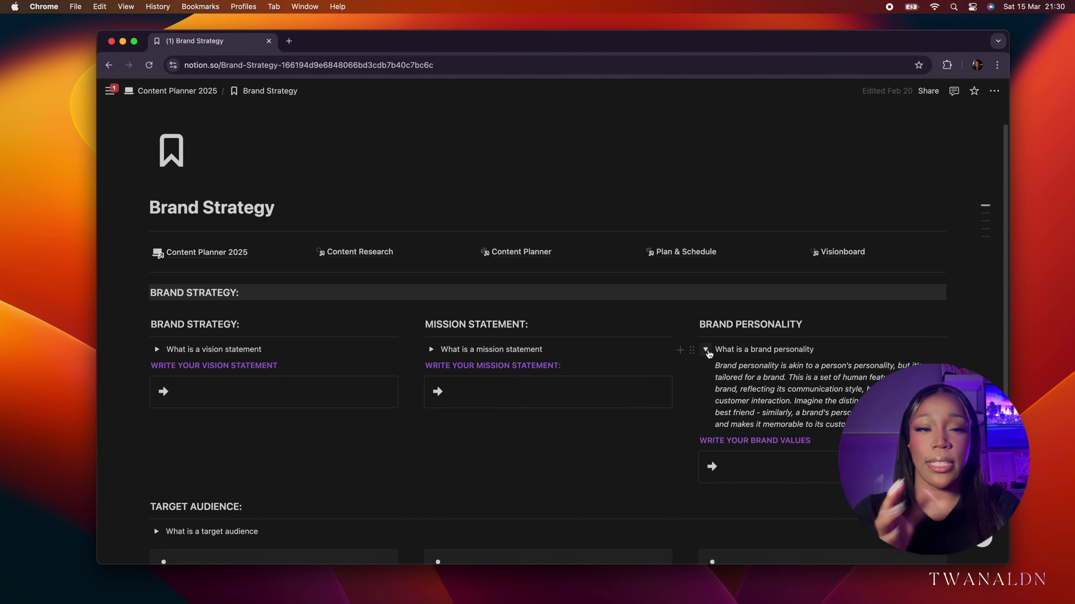
click(706, 350)
Step: Place the cursor in the empty vision statement box, and read and collapse the "What is a target audience" explanation
click(215, 394)
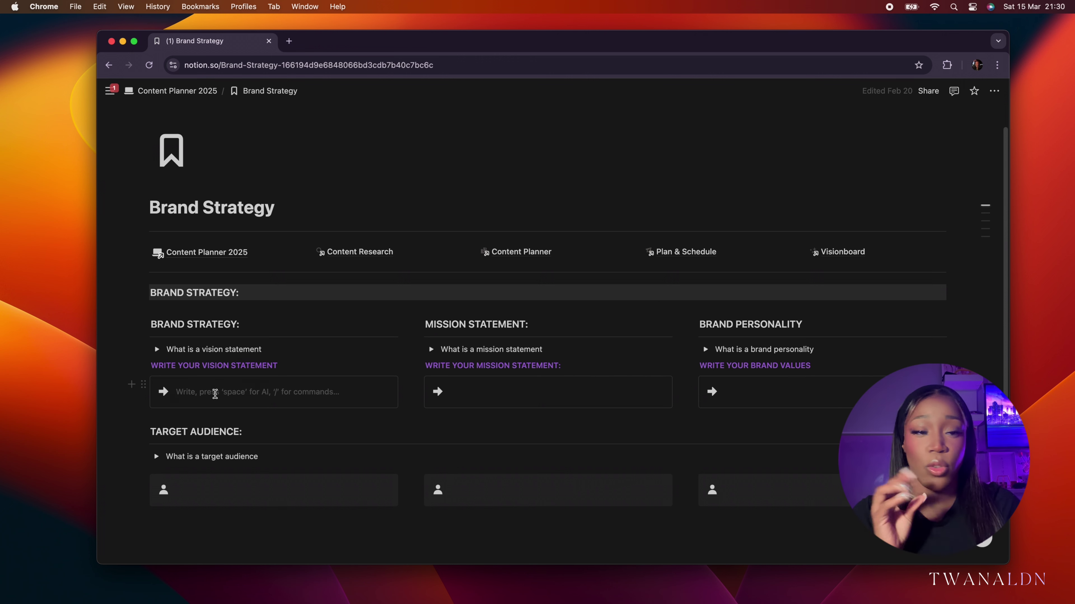
click(156, 456)
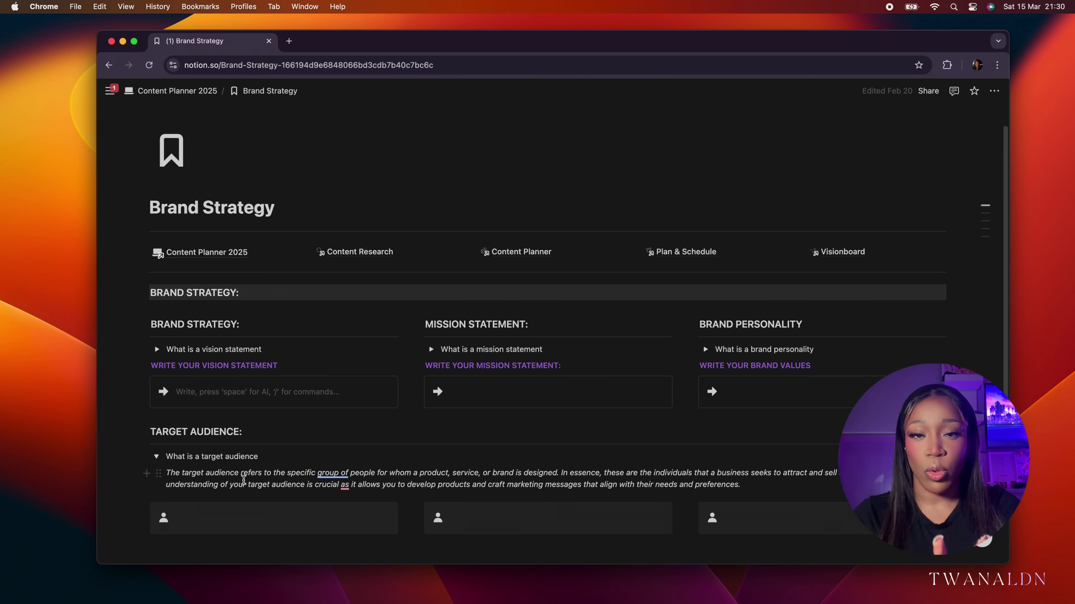
scroll(245, 480, down, 2)
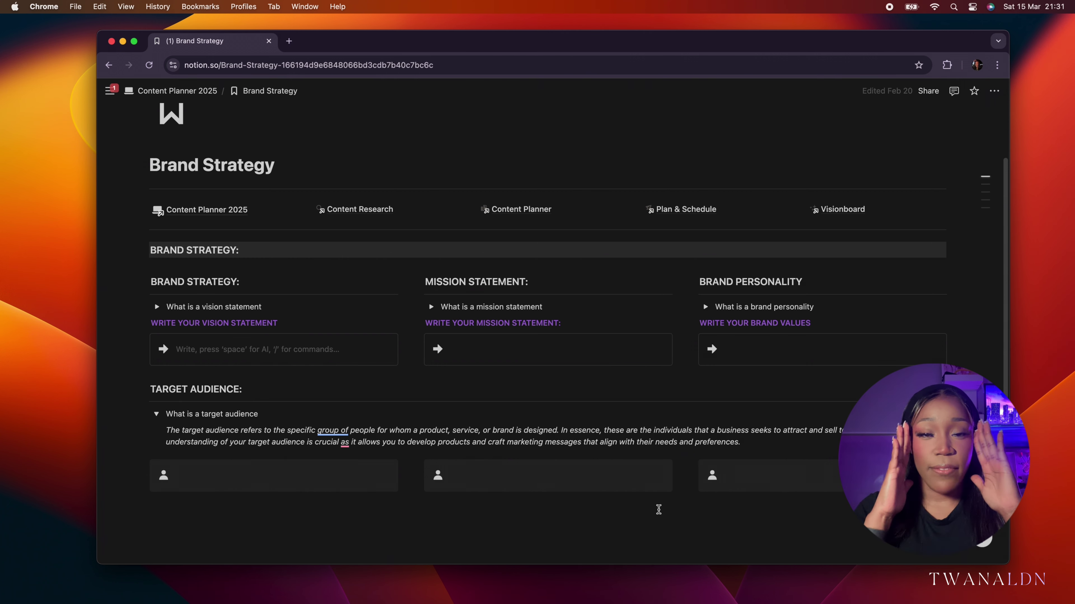
scroll(659, 510, up, 1)
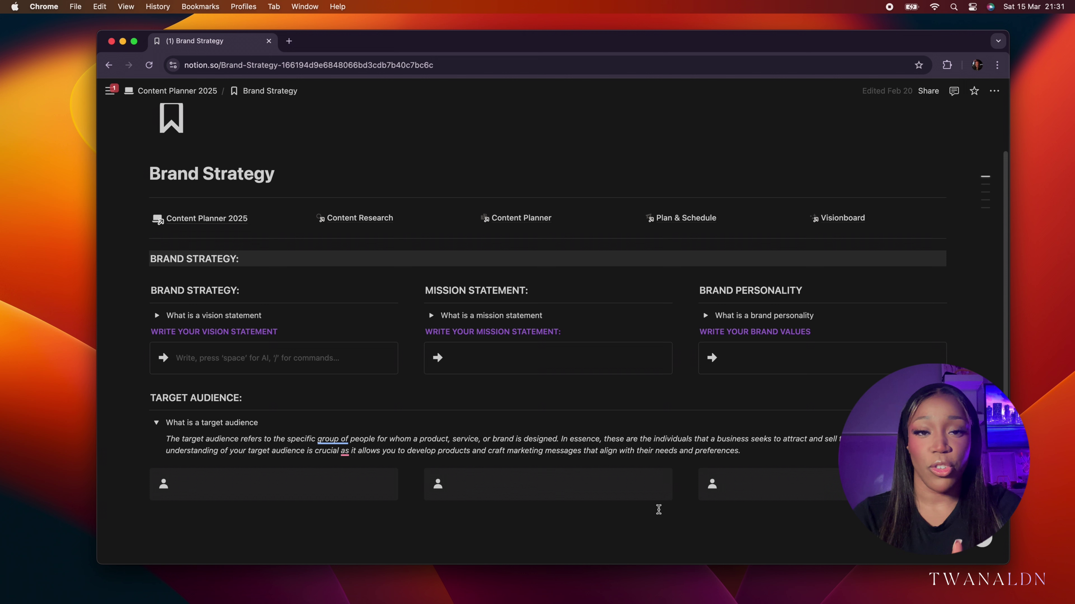
click(158, 424)
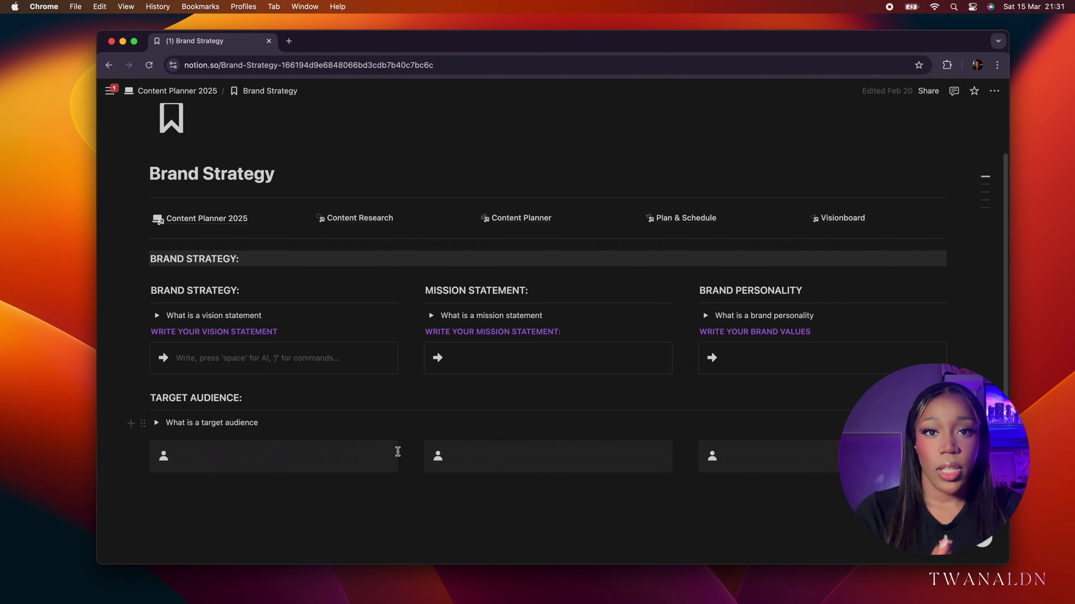
scroll(427, 495, up, 1)
scroll(426, 495, up, 1)
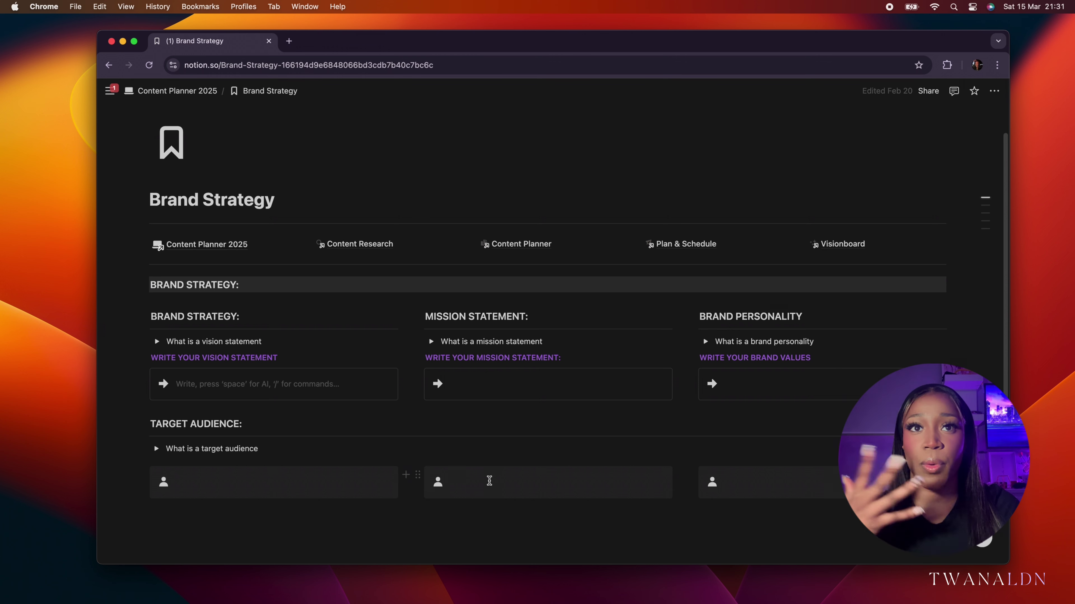
Step: Return to the Content Planner 2025 page and reopen the Brand Strategy page from its navigation
scroll(449, 502, down, 1)
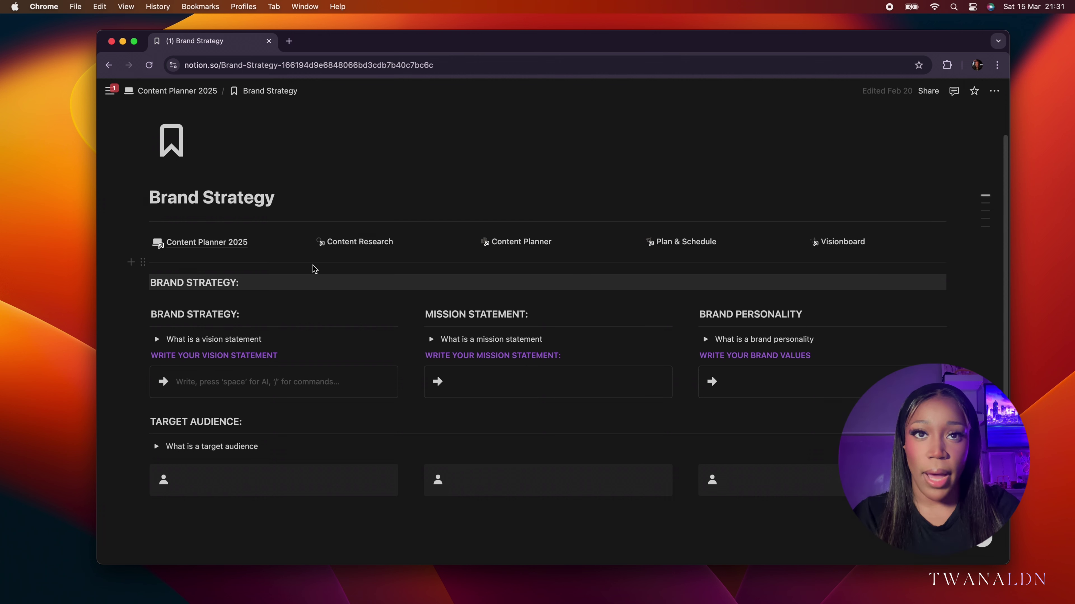
click(202, 244)
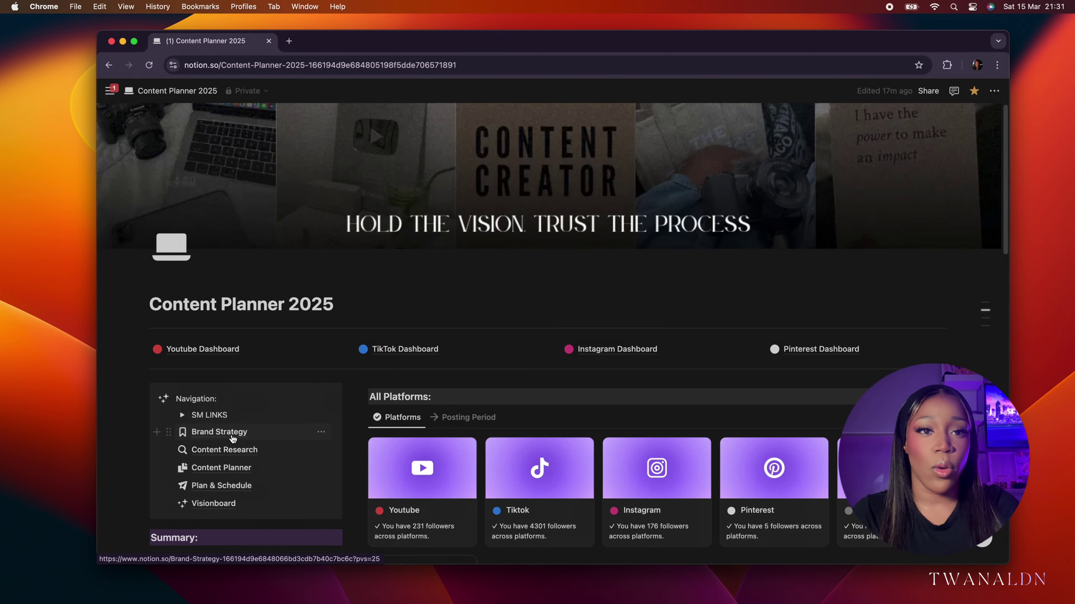
click(232, 439)
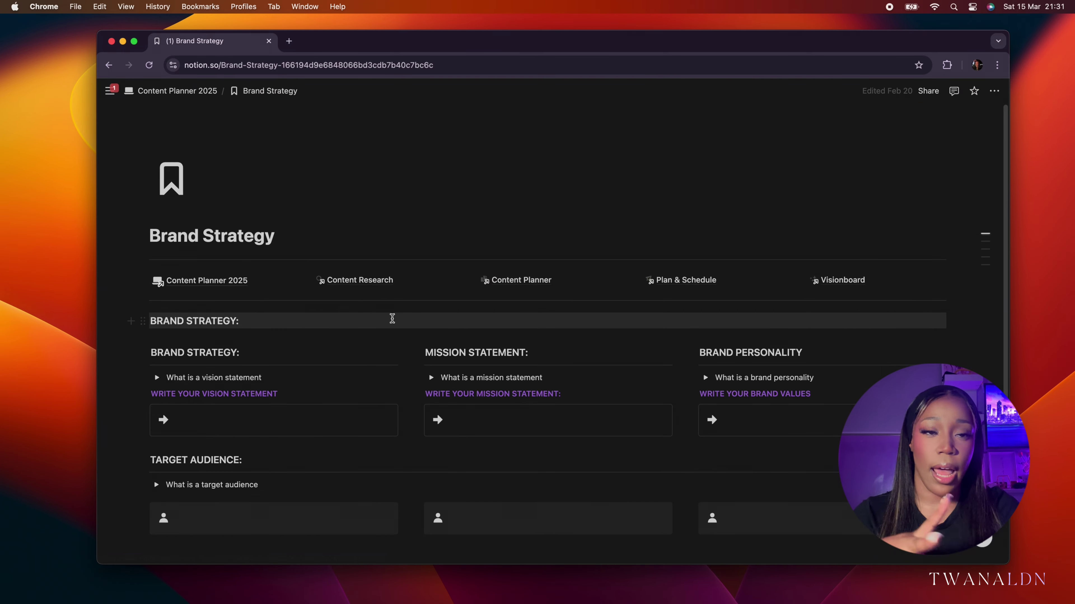
Step: Open the Content Research page and view the channel description and the Inspirational Channels section
click(353, 281)
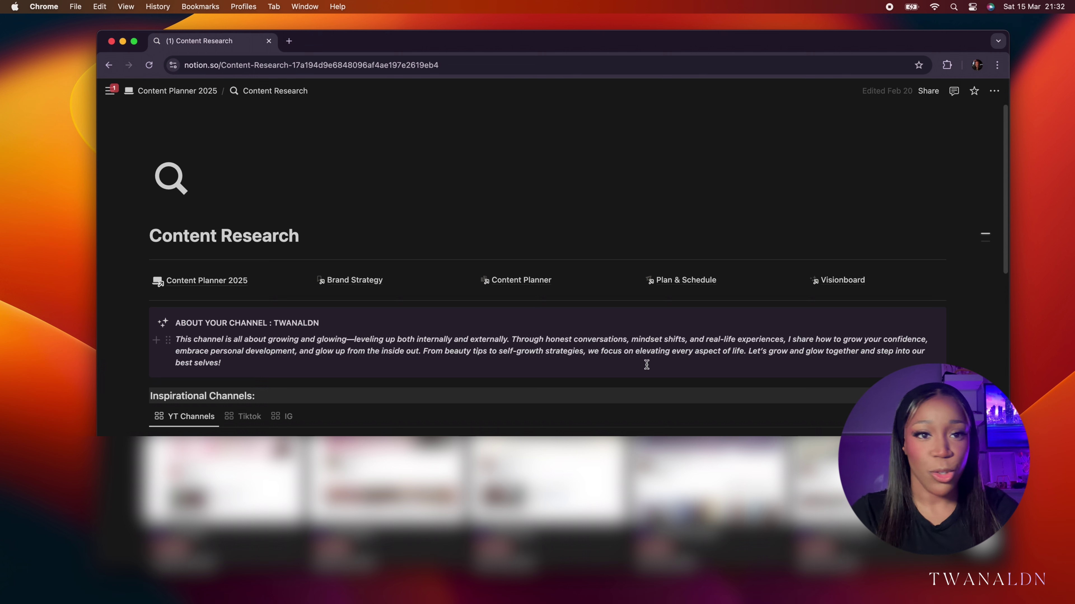
scroll(646, 365, down, 3)
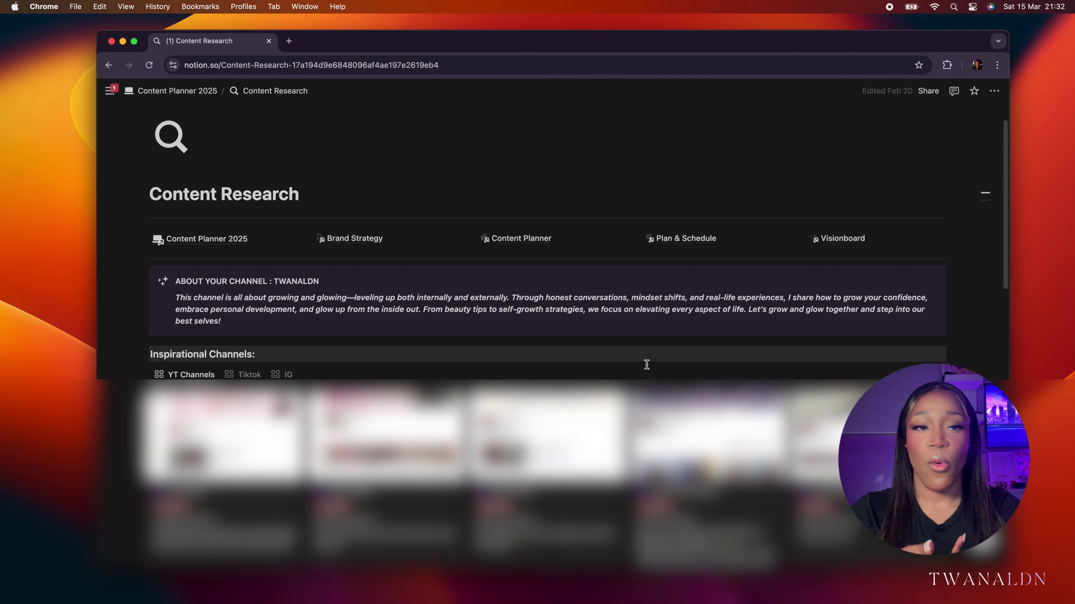
scroll(646, 363, down, 1)
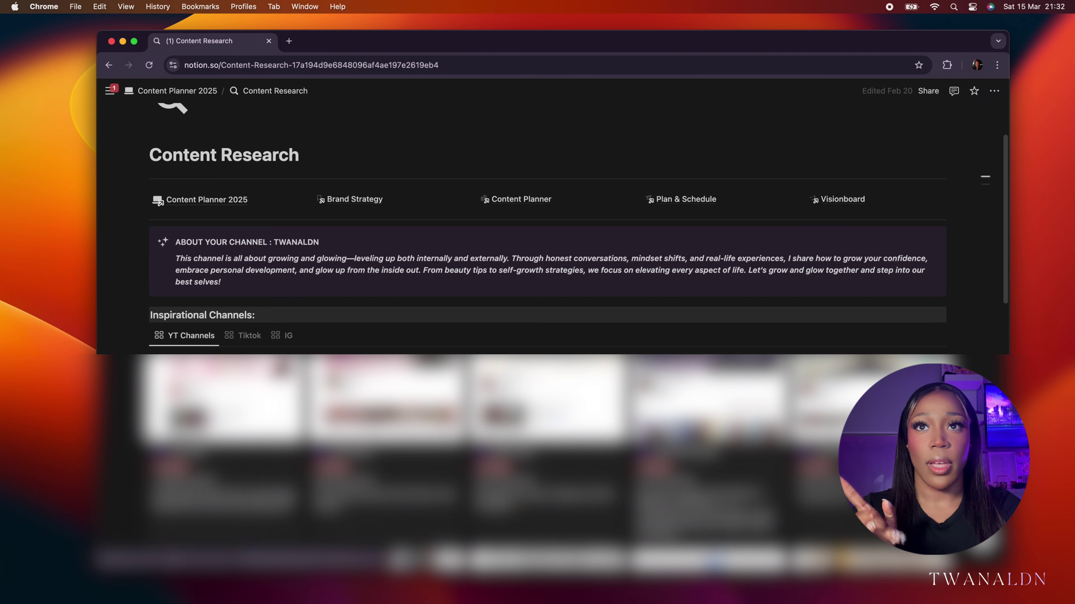
scroll(646, 364, down, 3)
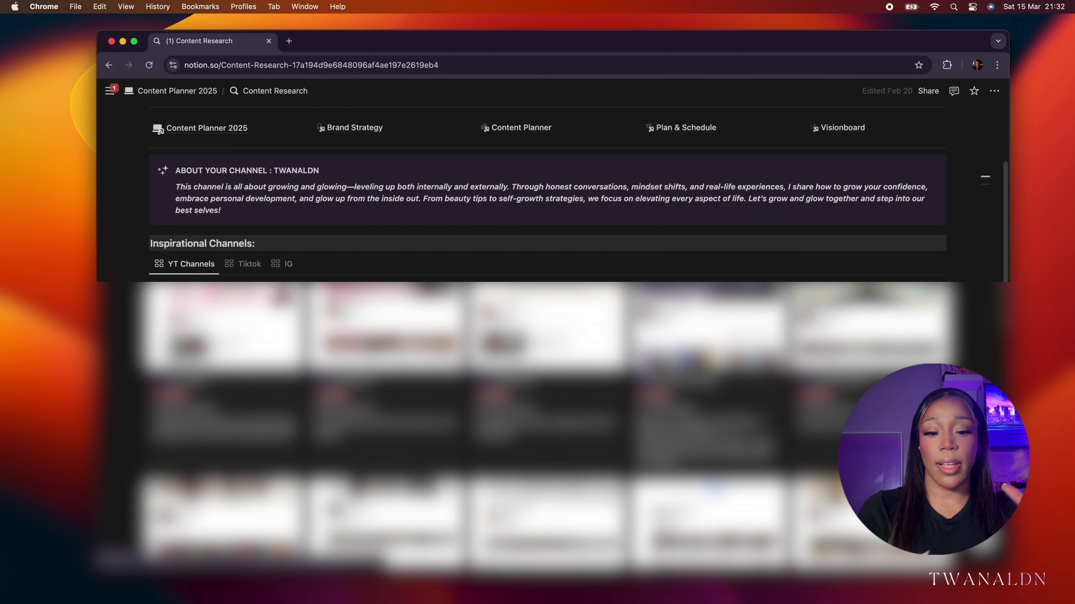
Step: Show the Tiktok view of Inspirational Channels briefly and switch back to the YT Channels view
click(239, 264)
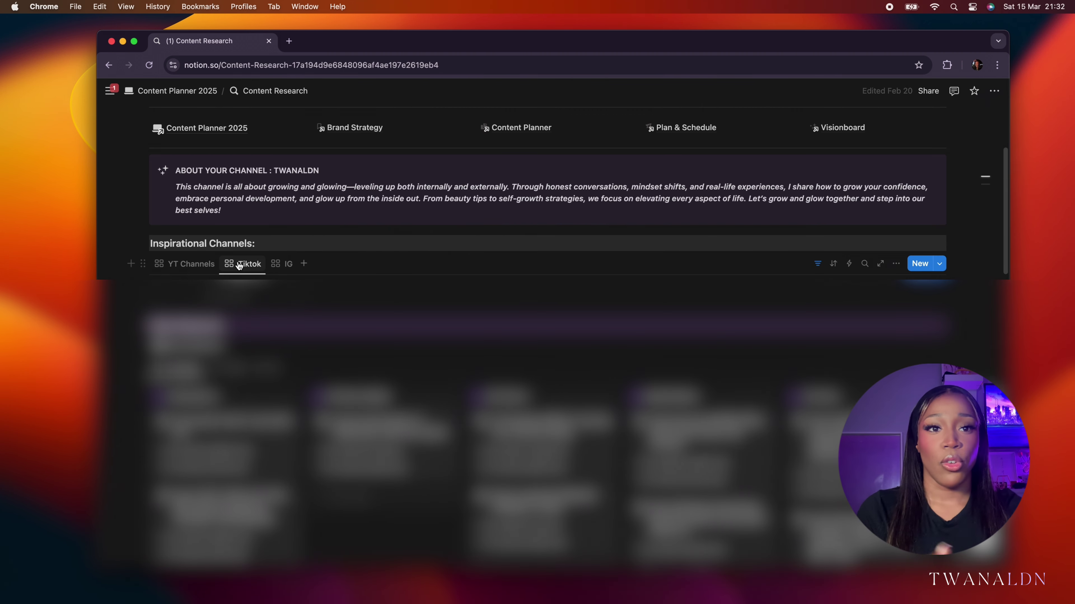
click(207, 264)
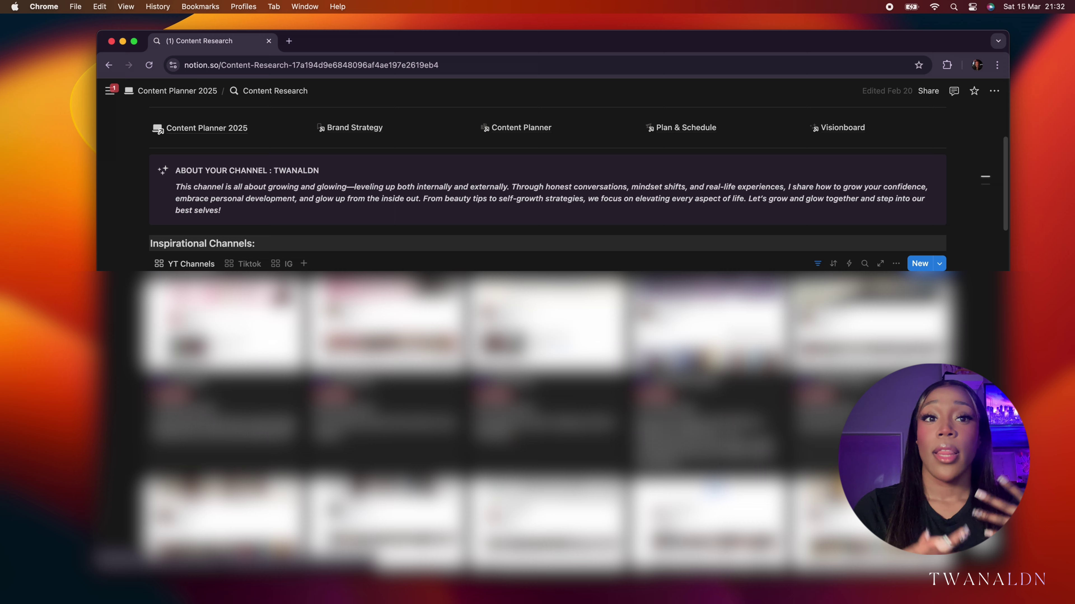
scroll(547, 344, down, 1)
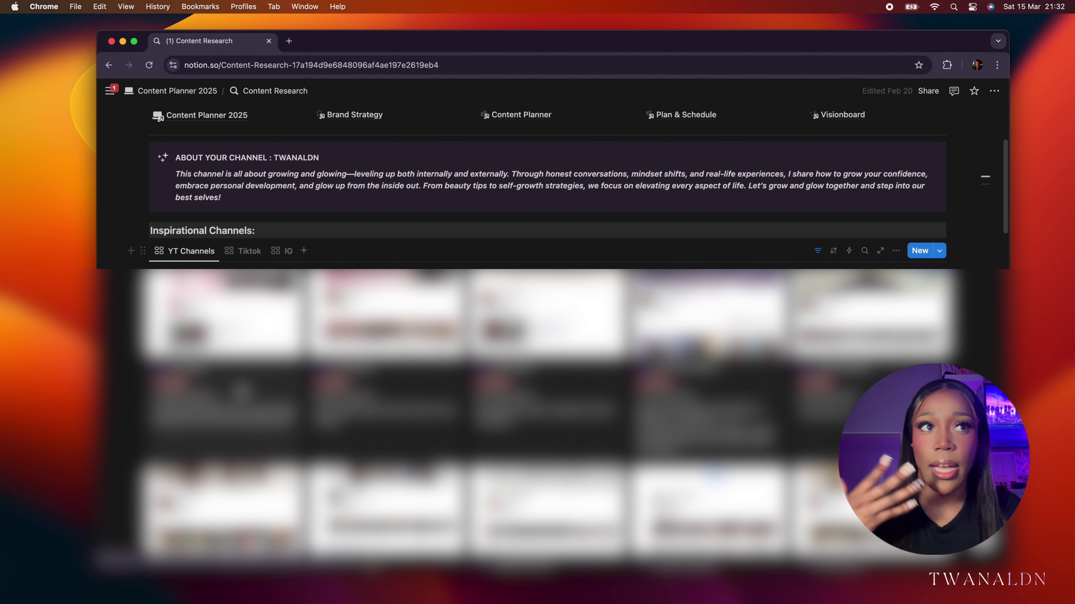
Step: Open the first YouTube channel's entry in a side view, read its properties, and close it
click(866, 474)
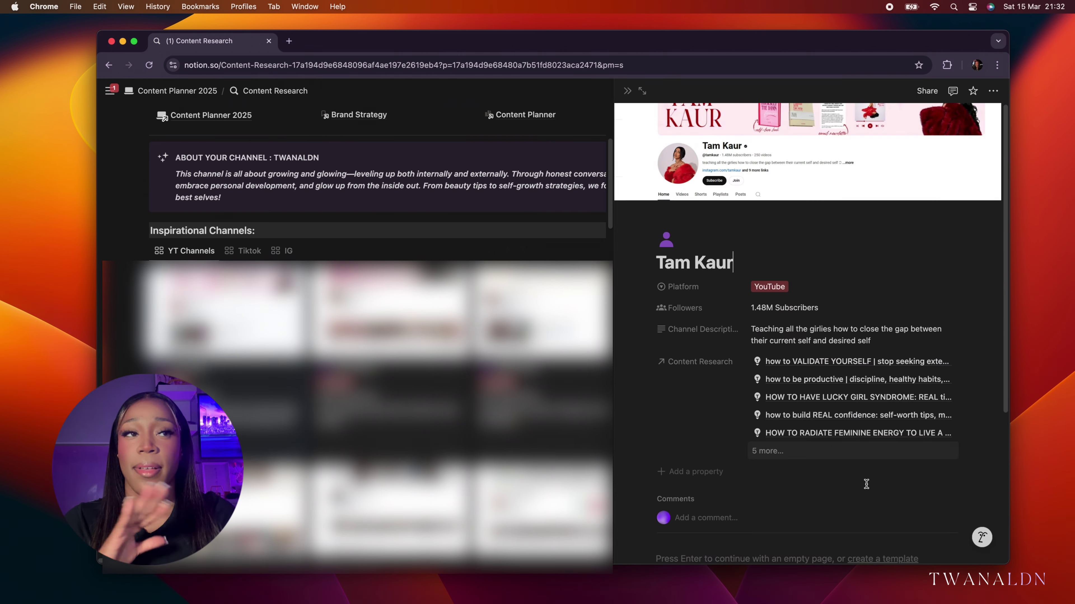
scroll(865, 478, down, 1)
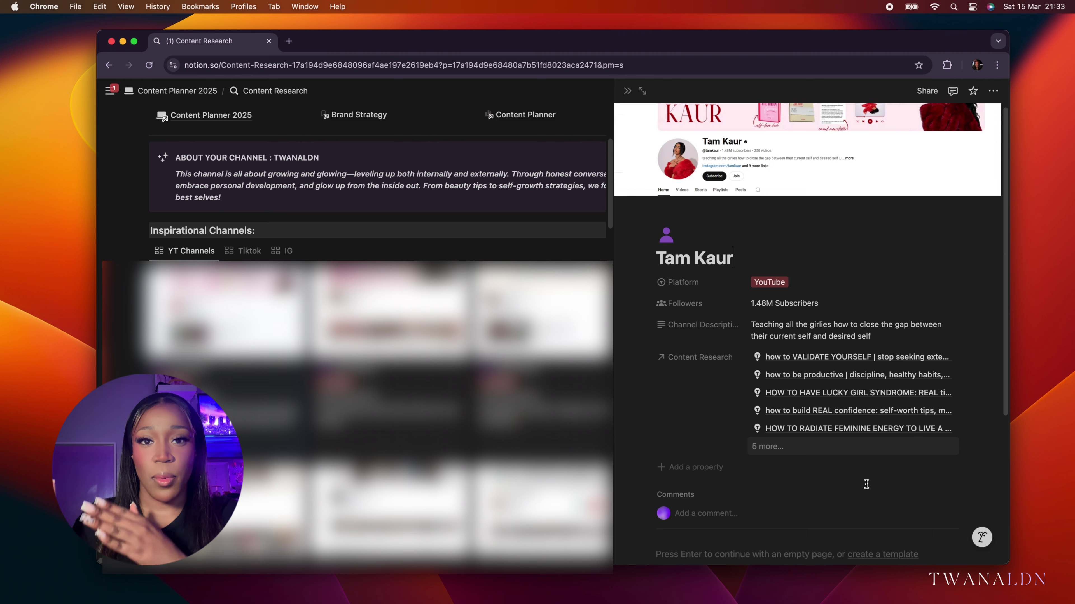
click(629, 95)
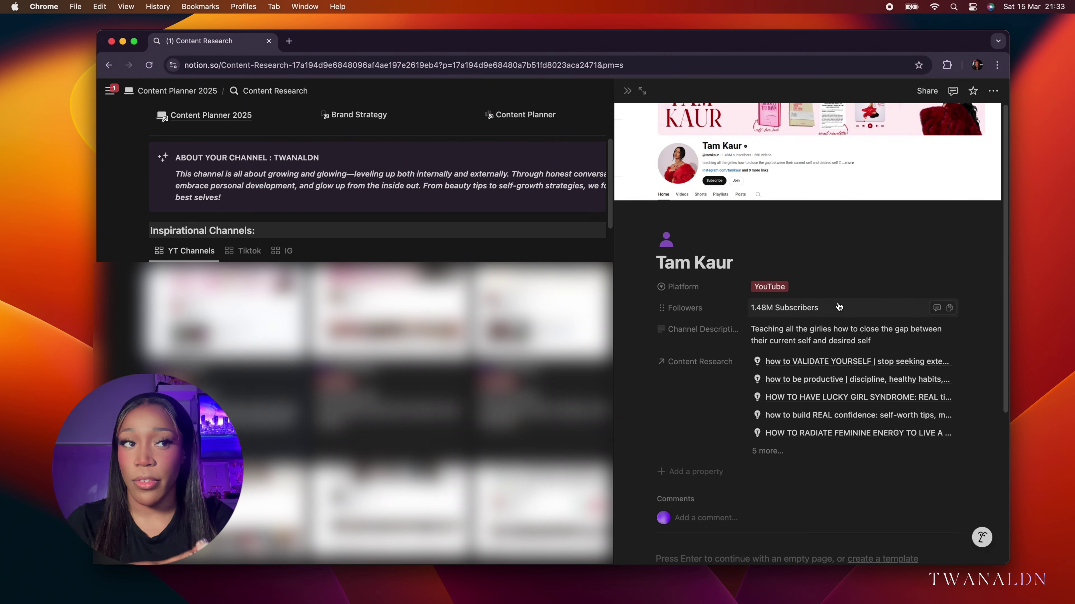
click(627, 91)
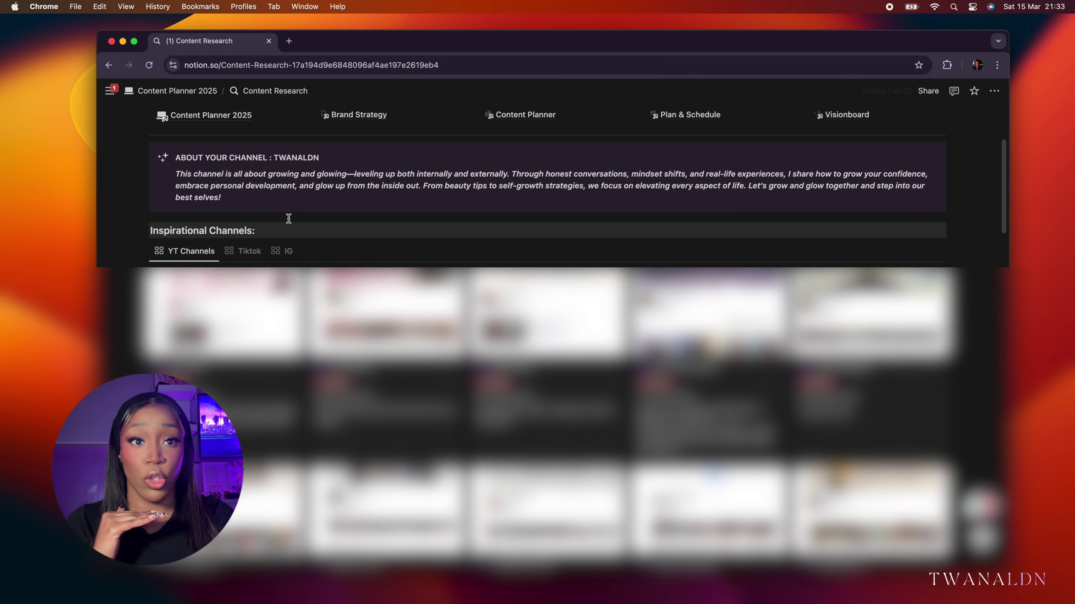
Step: View the channel entry under IG, and return to YT Channels to reopen the first channel's entry
click(287, 250)
click(263, 314)
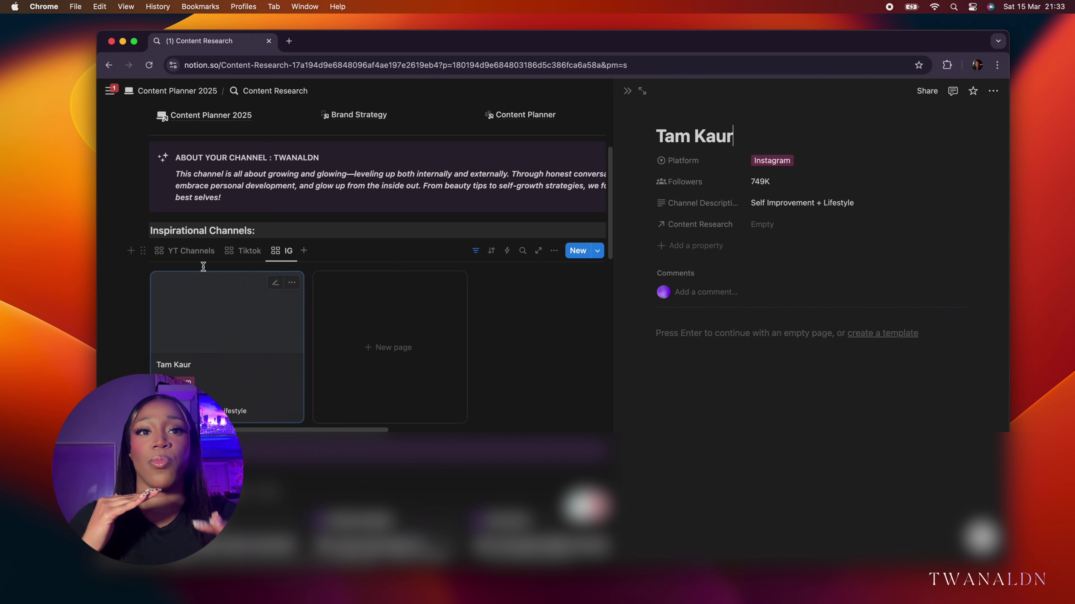
click(182, 251)
click(254, 296)
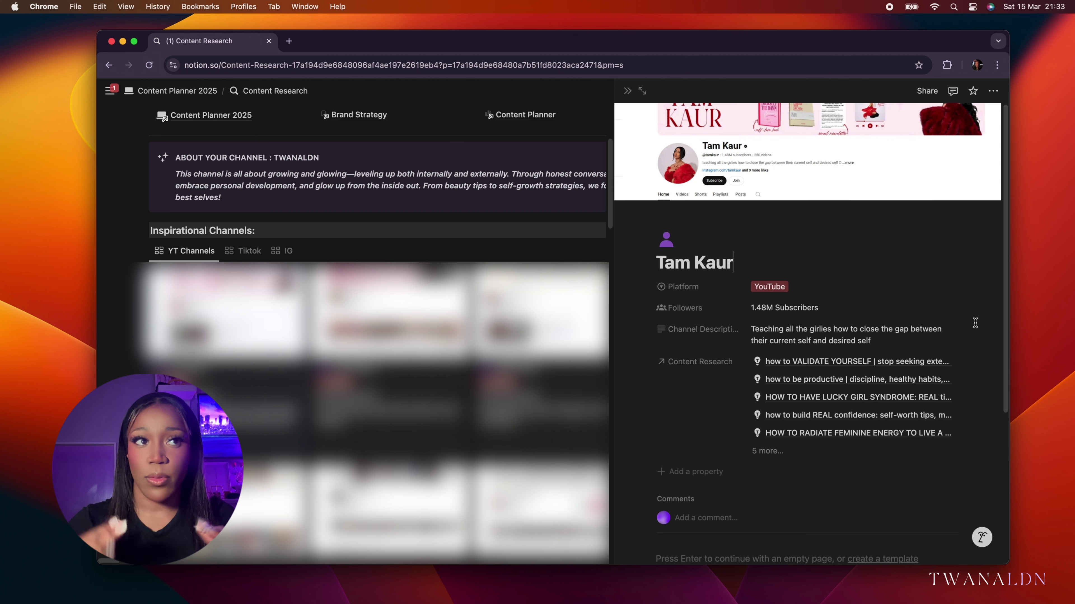
Step: Examine the YouTube channel's description and linked Content Research videos, and close the entry
mouse_move(936, 403)
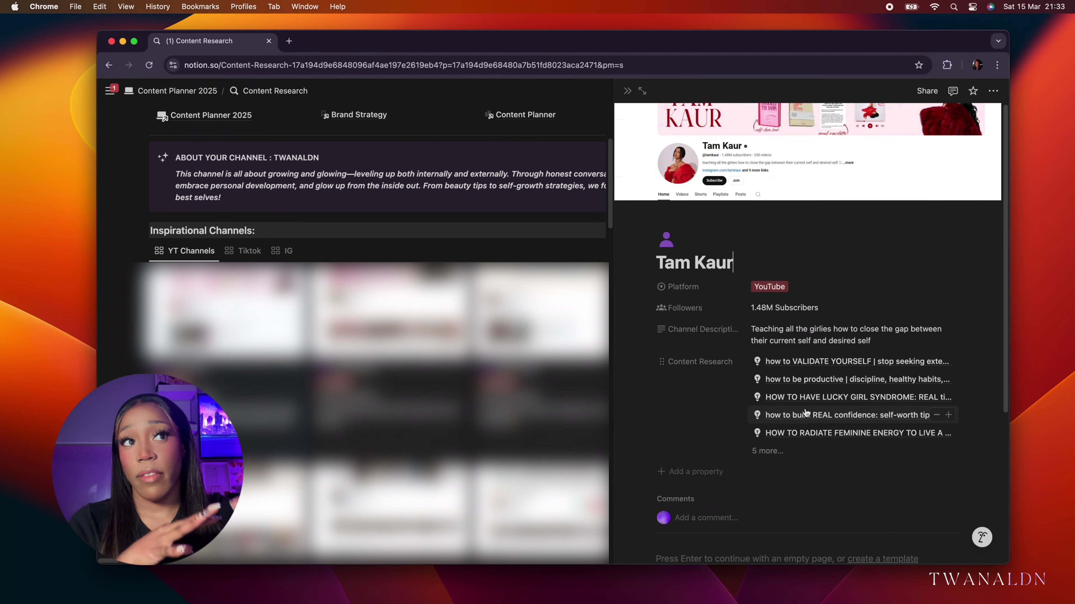
scroll(808, 435, down, 1)
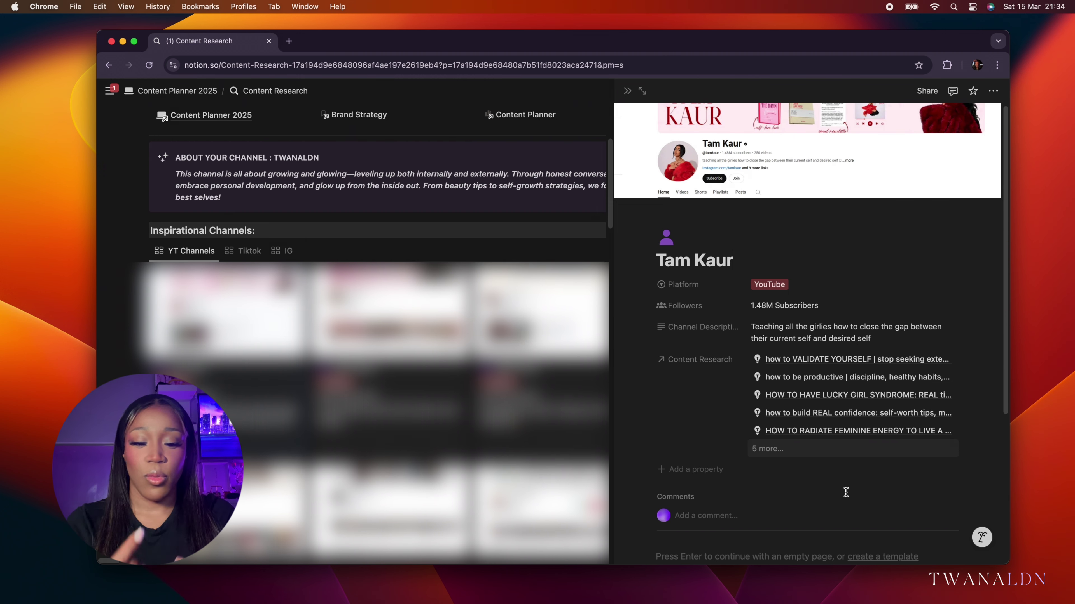
scroll(845, 492, down, 5)
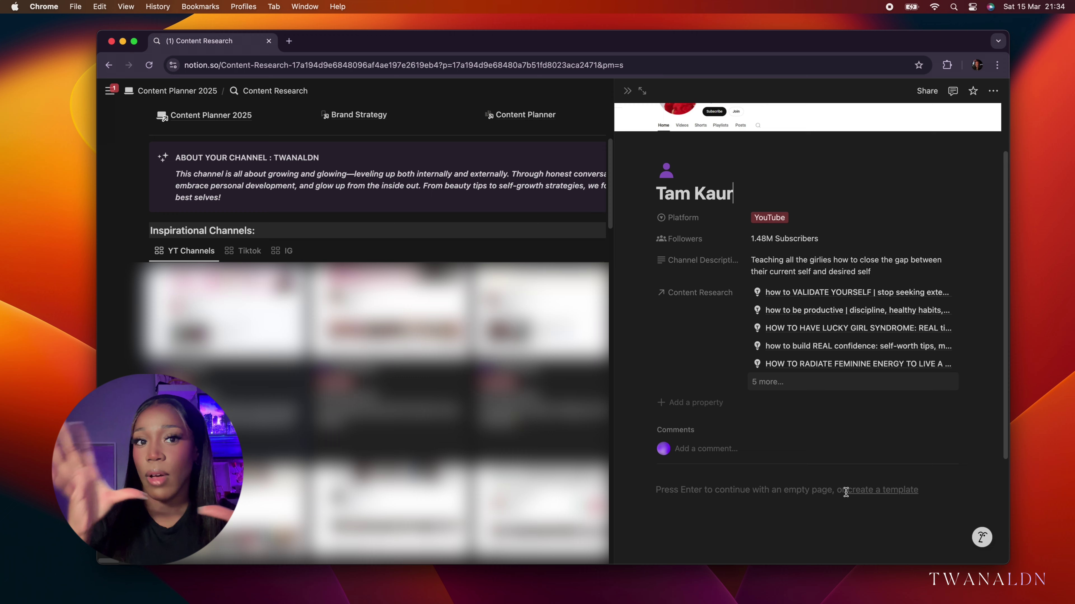
scroll(845, 492, up, 4)
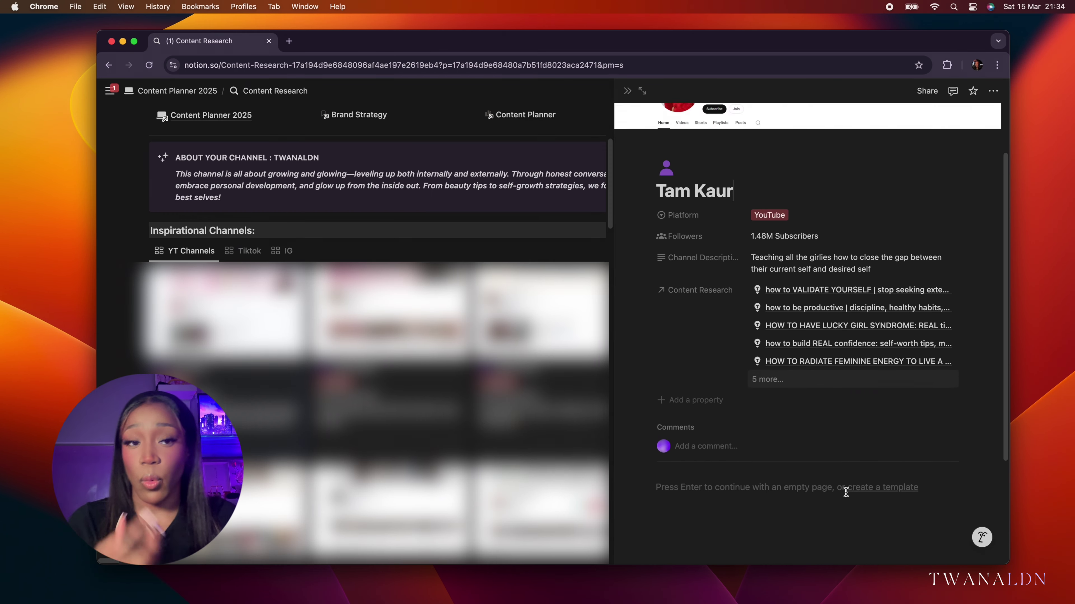
scroll(845, 492, up, 1)
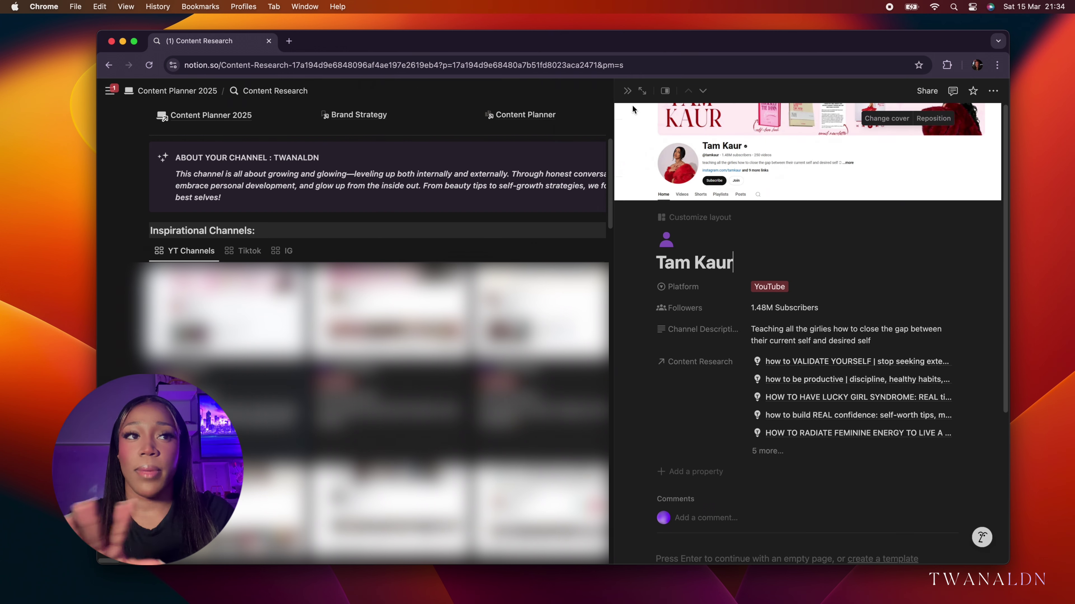
click(627, 90)
Step: Open the "how to VALIDATE YOURSELF" video entry from the Youtube board under Topic Research
scroll(524, 318, down, 10)
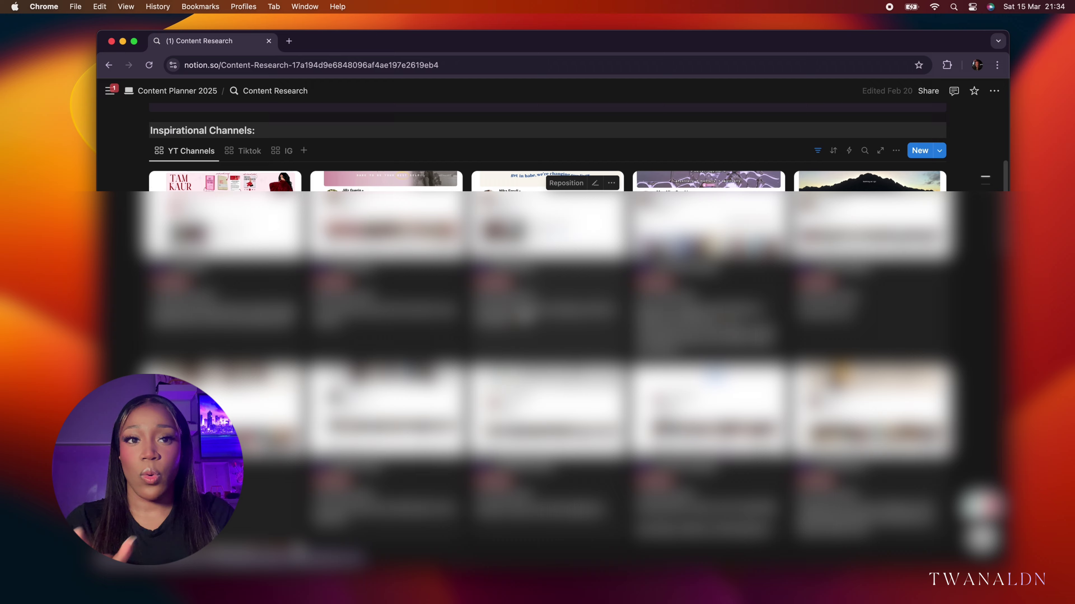
scroll(524, 317, down, 8)
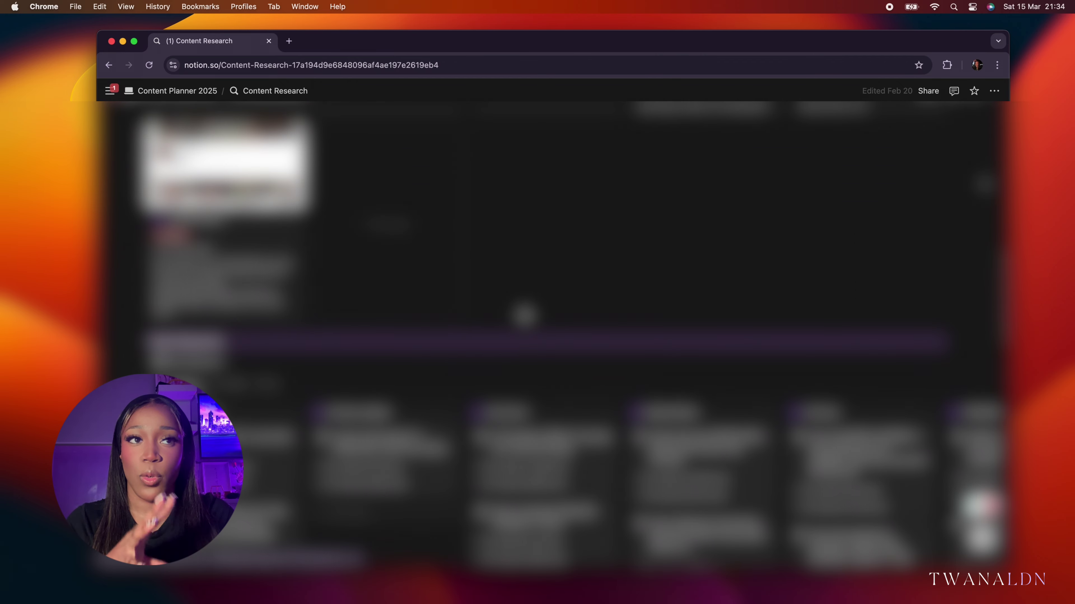
scroll(524, 307, down, 5)
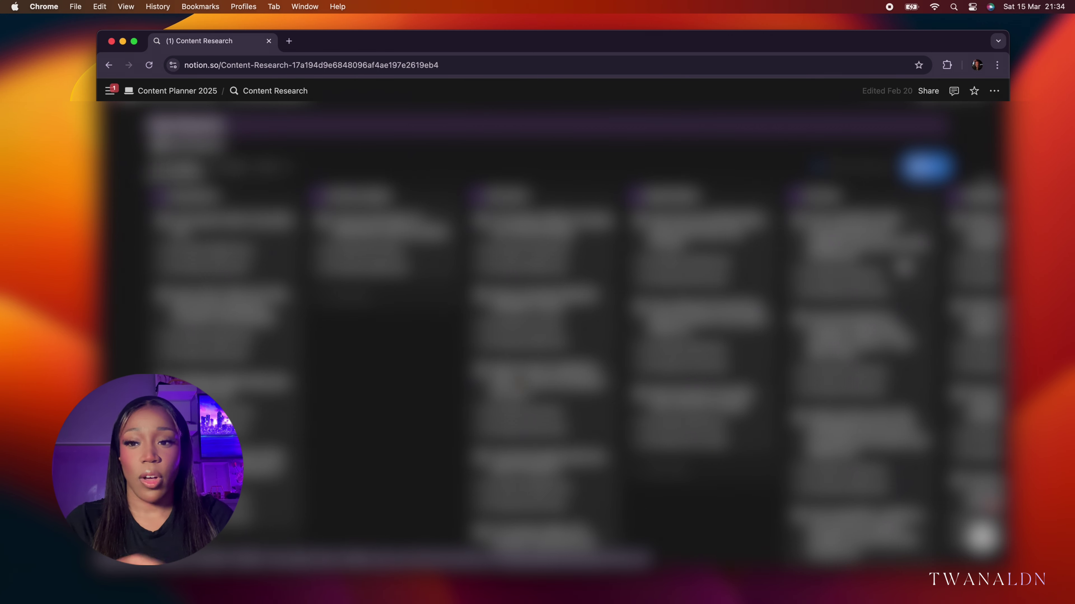
click(904, 269)
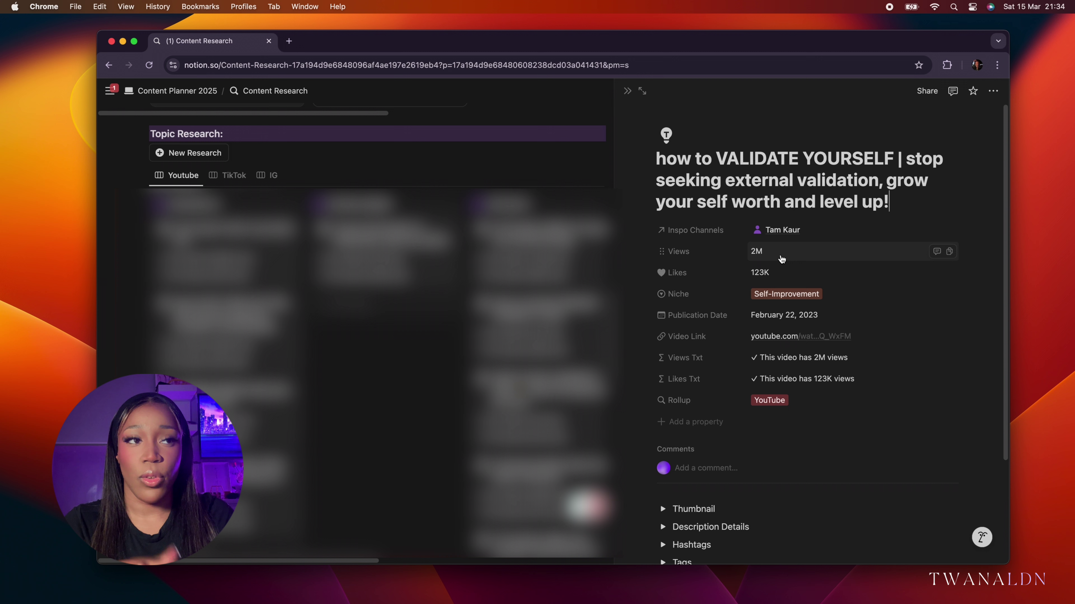
Step: Examine the video entry's properties and its Thumbnail, Description Details, Hashtags and Tags toggles, and close it
scroll(800, 275, down, 1)
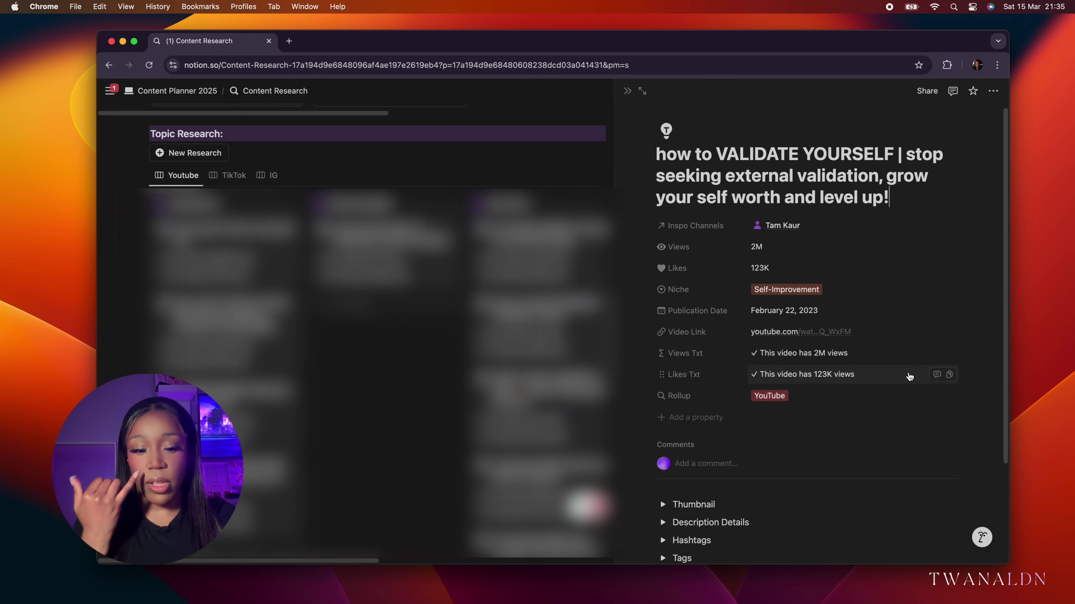
scroll(906, 396, down, 3)
scroll(909, 375, up, 2)
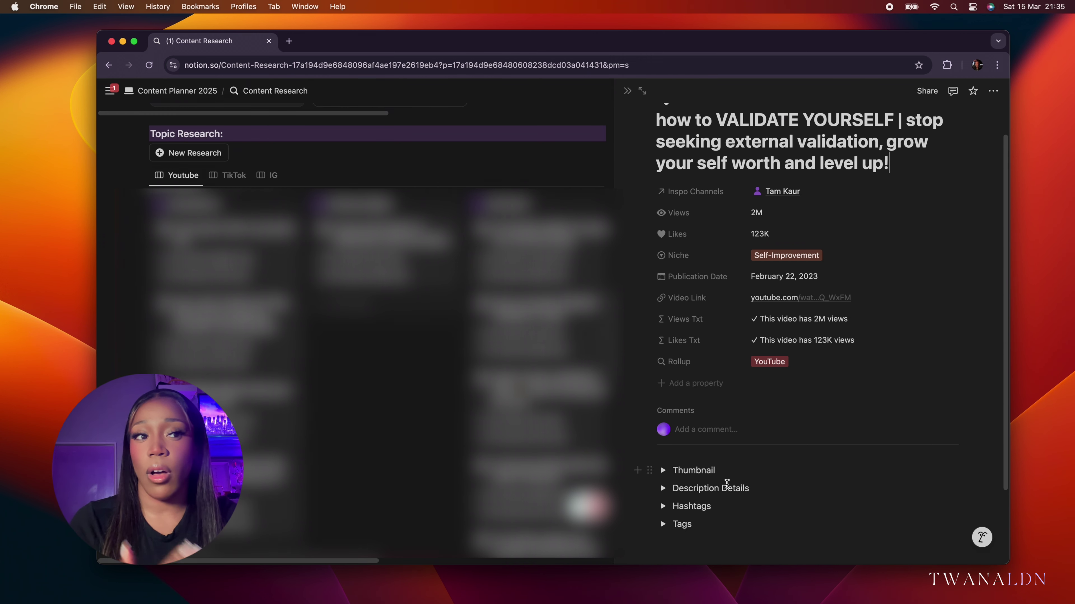
scroll(668, 507, down, 1)
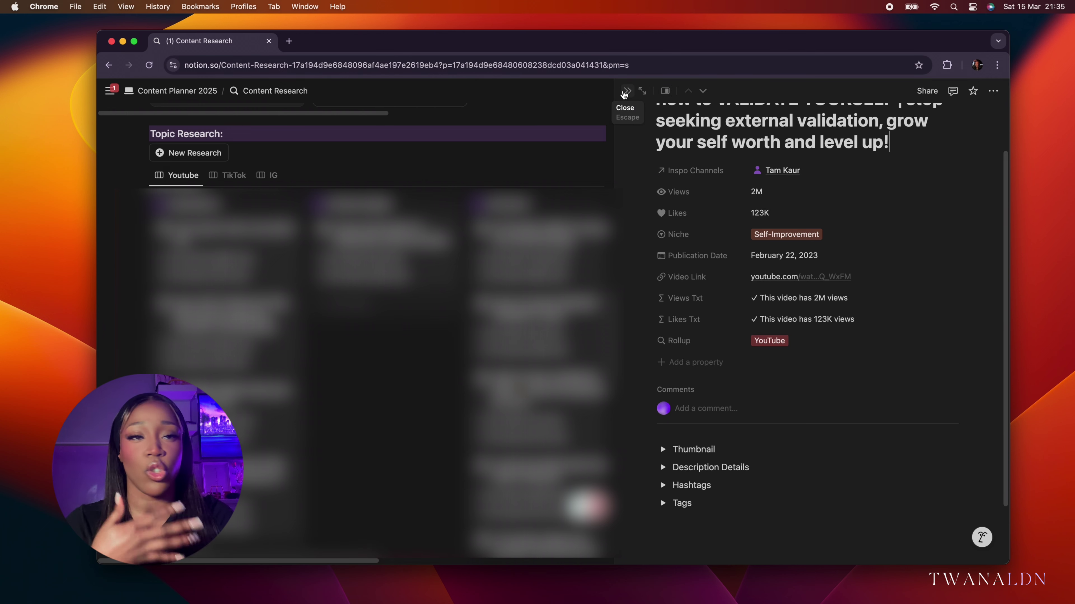
click(624, 92)
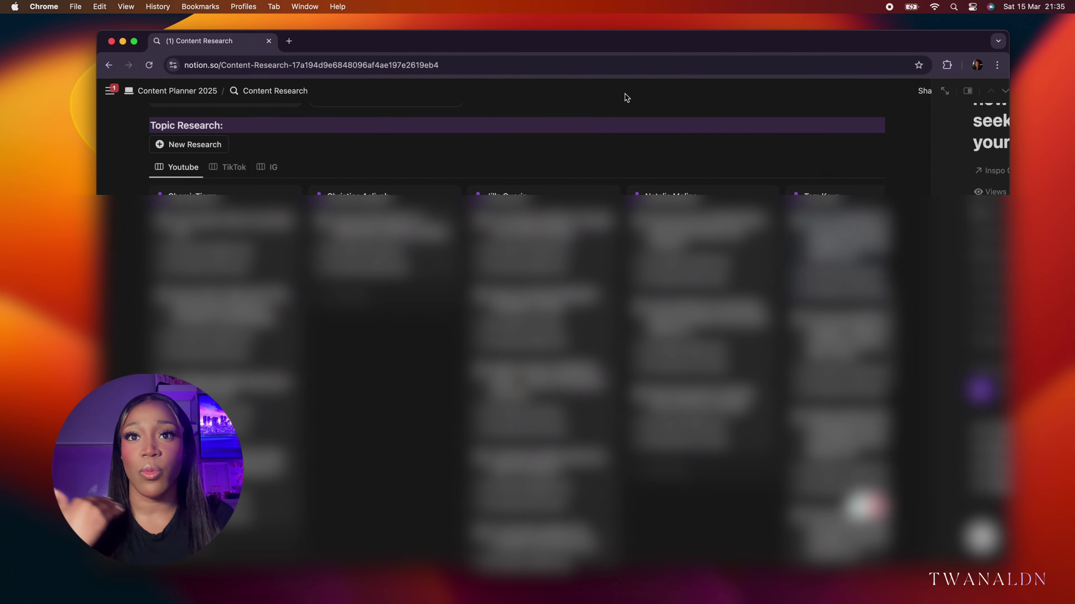
Step: Open the Content Planner page from the Content Research links and look over its Content Pillars table
scroll(605, 259, up, 10)
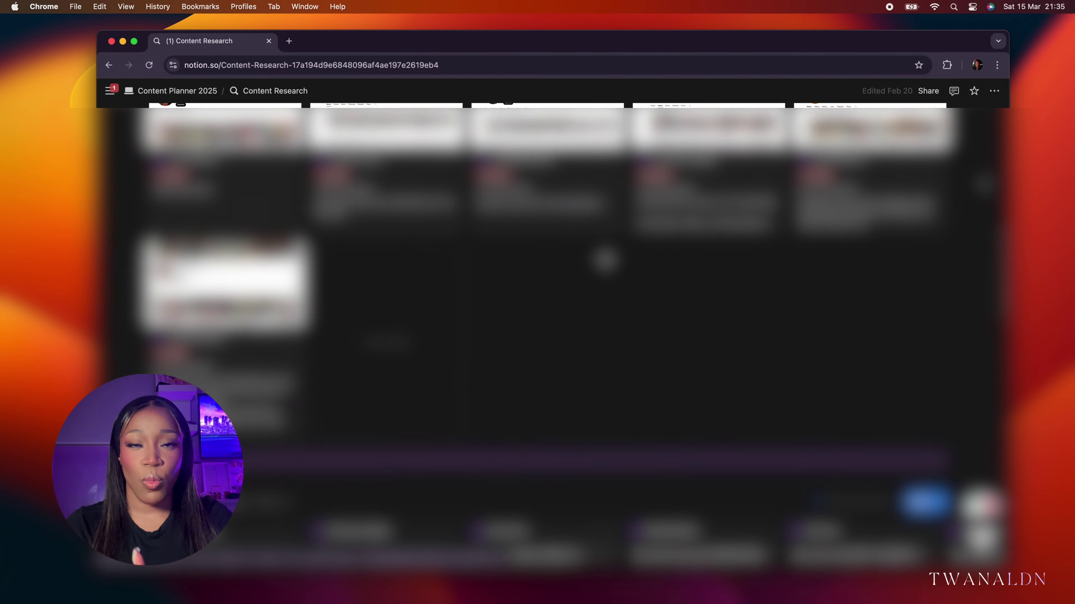
scroll(605, 256, up, 5)
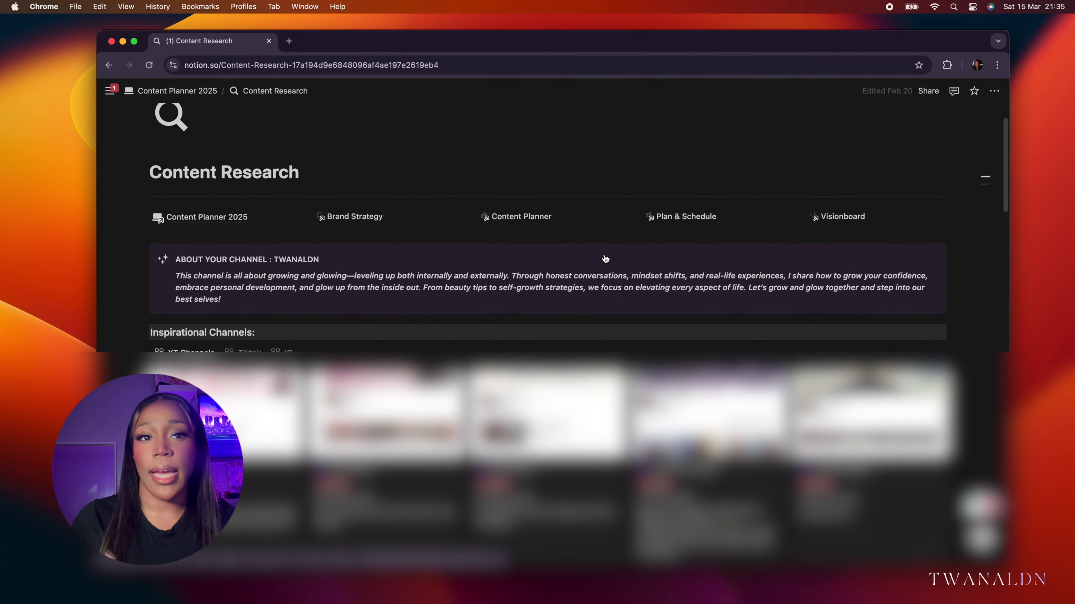
scroll(605, 254, up, 1)
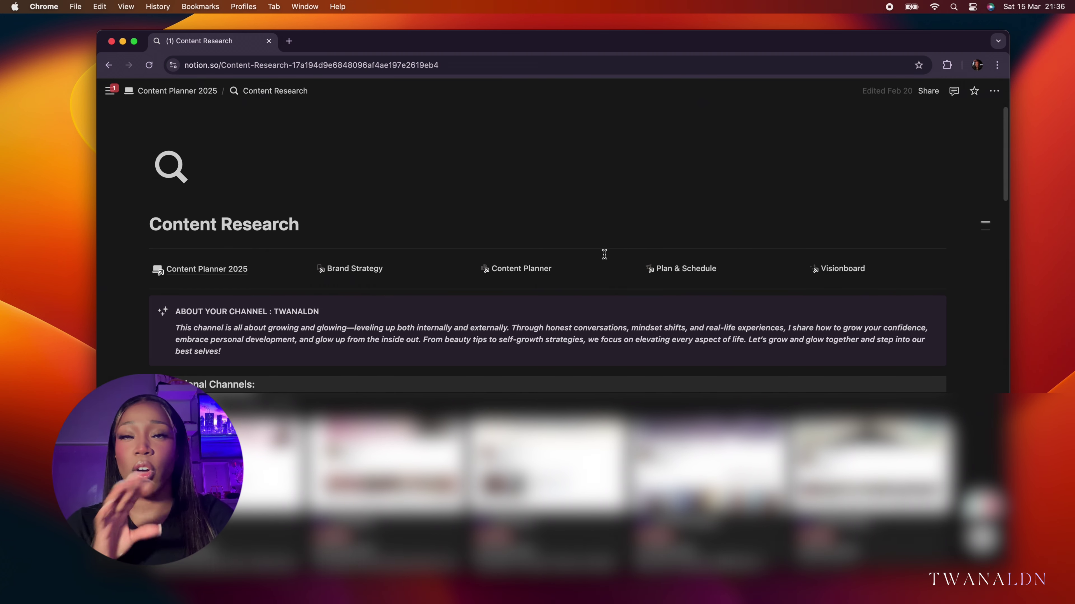
scroll(592, 251, down, 1)
click(526, 254)
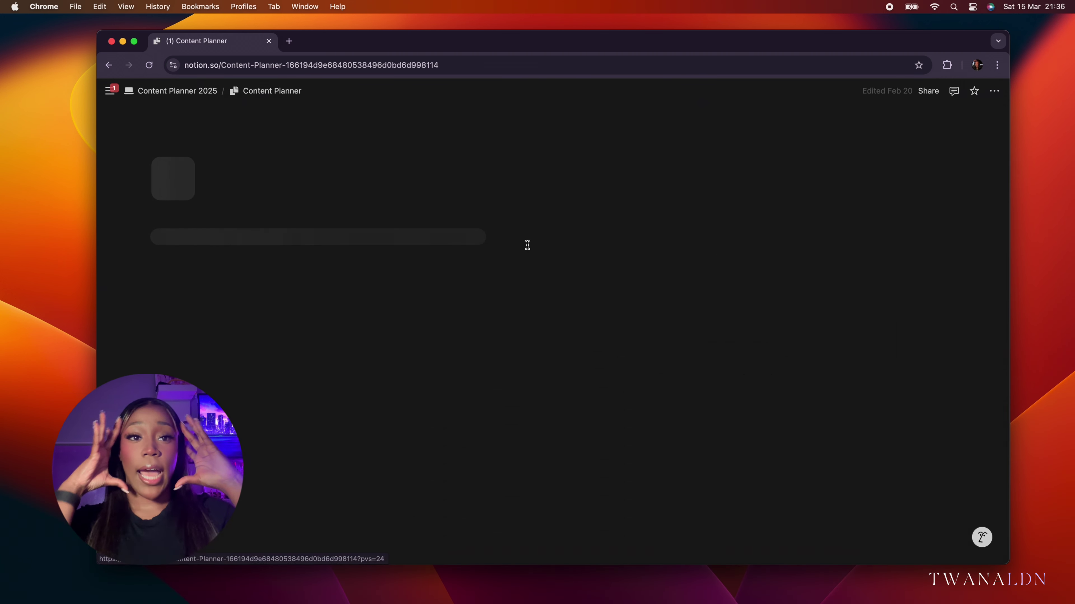
scroll(554, 303, down, 5)
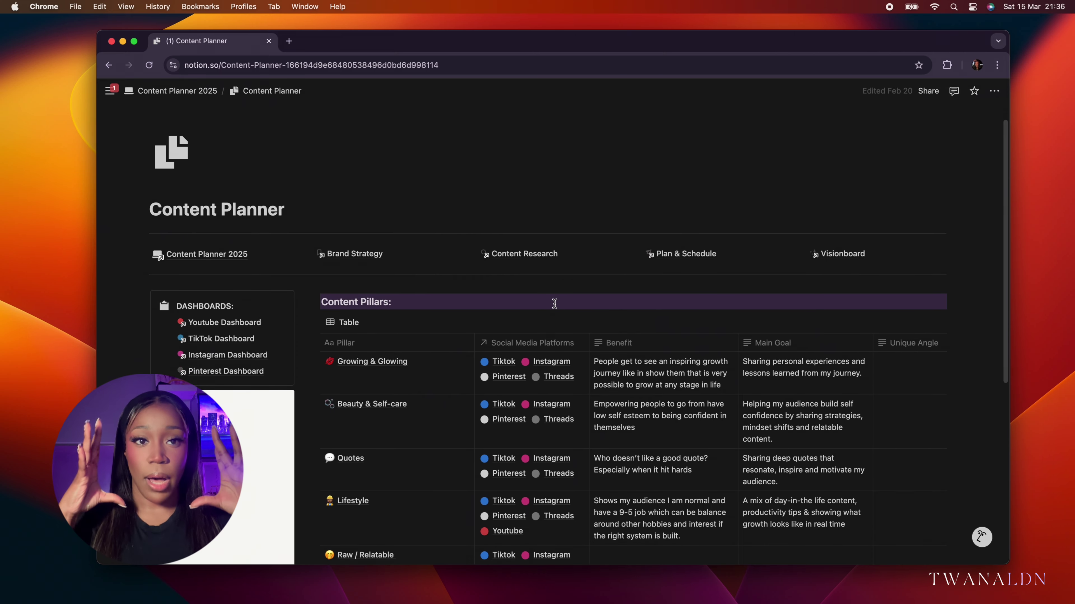
scroll(555, 308, down, 3)
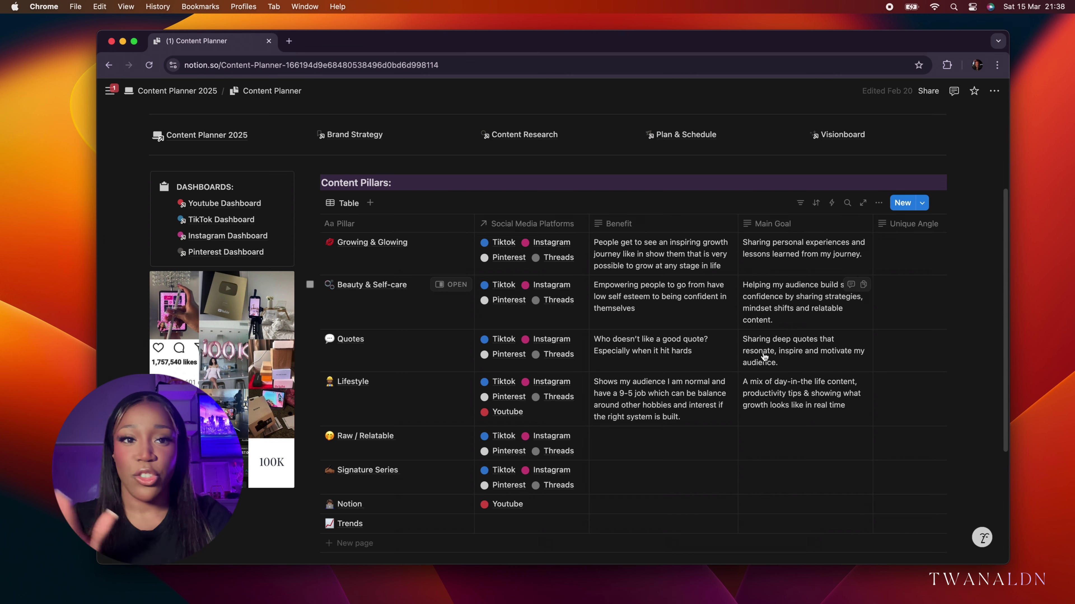
Step: Enter "fun and bubbly personality" as the Unique Angle of the Growing & Glowing pillar in the Content Pillars table
scroll(464, 504, down, 3)
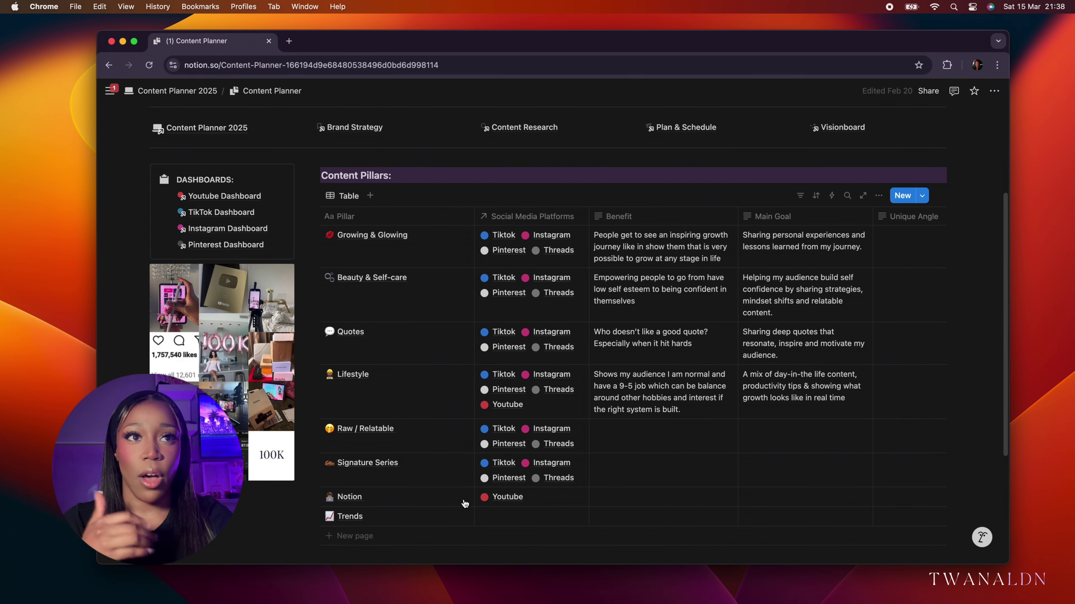
scroll(464, 504, up, 1)
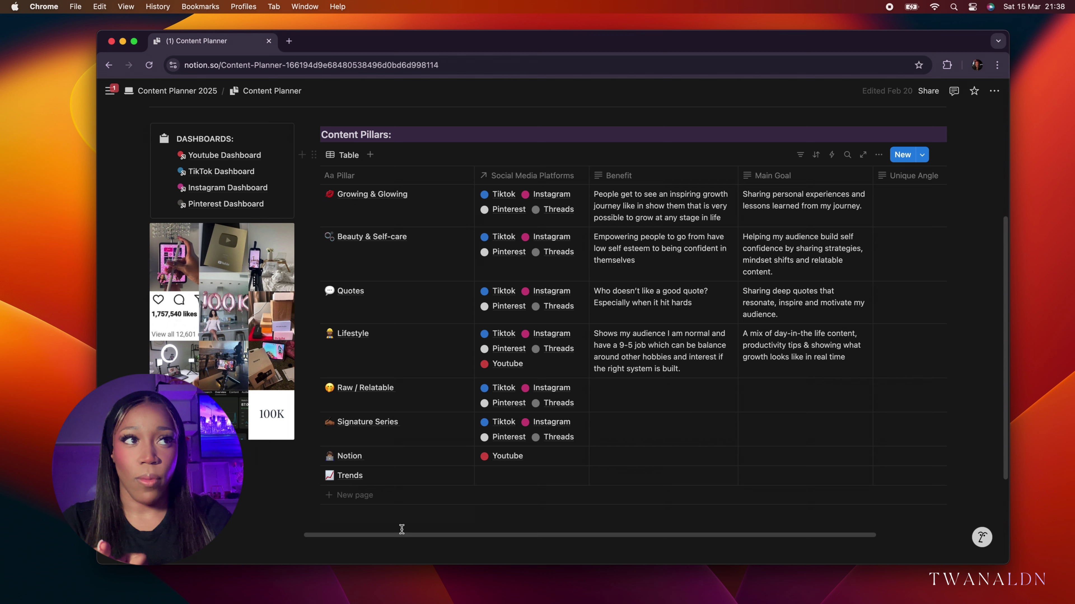
drag(407, 536, 528, 536)
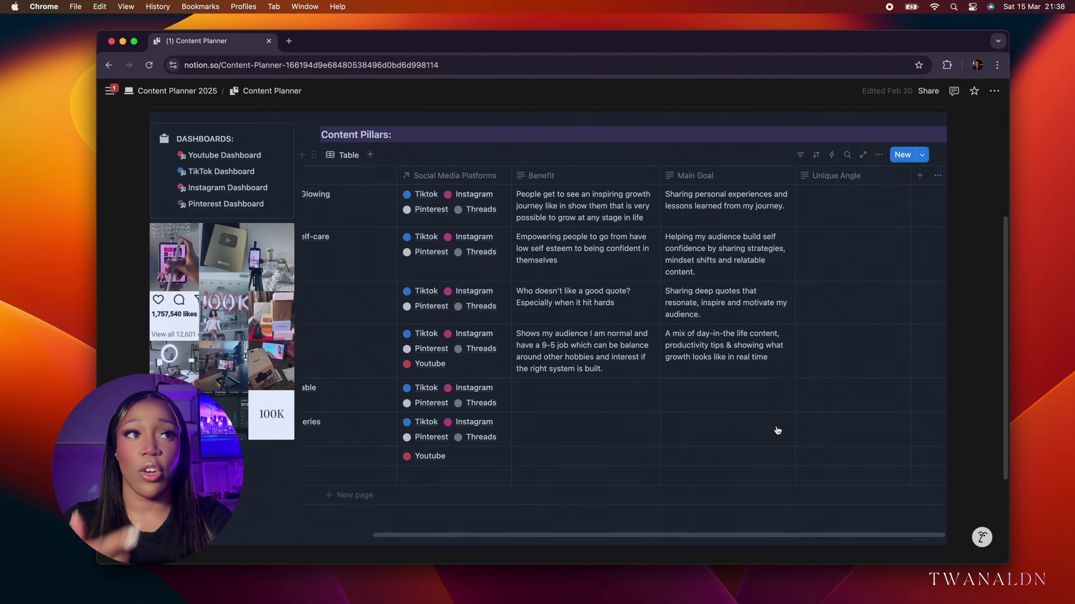
click(814, 219)
key(Escape)
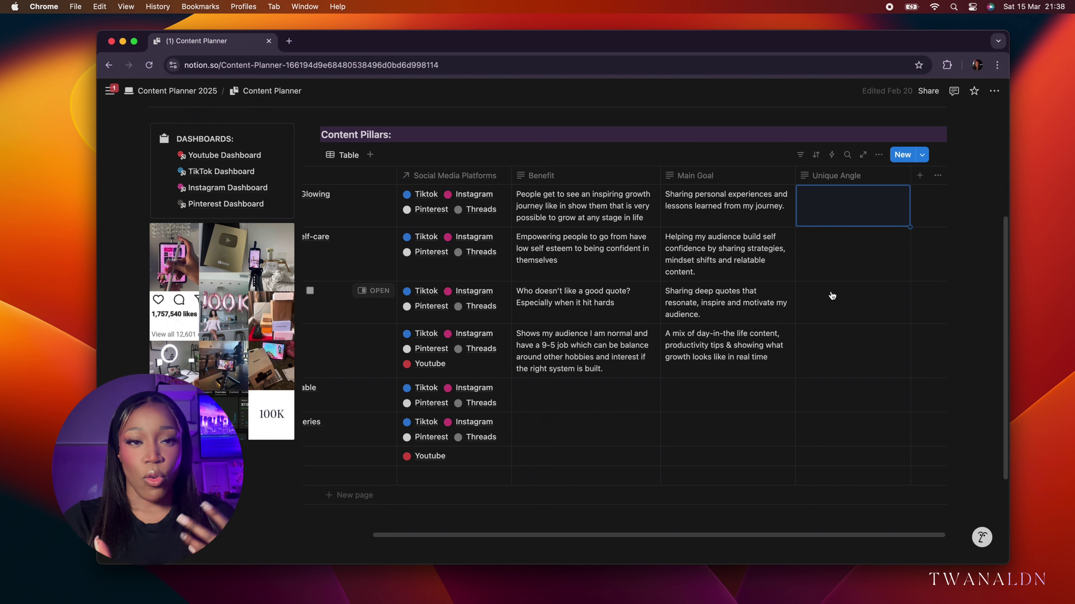
text(fun)
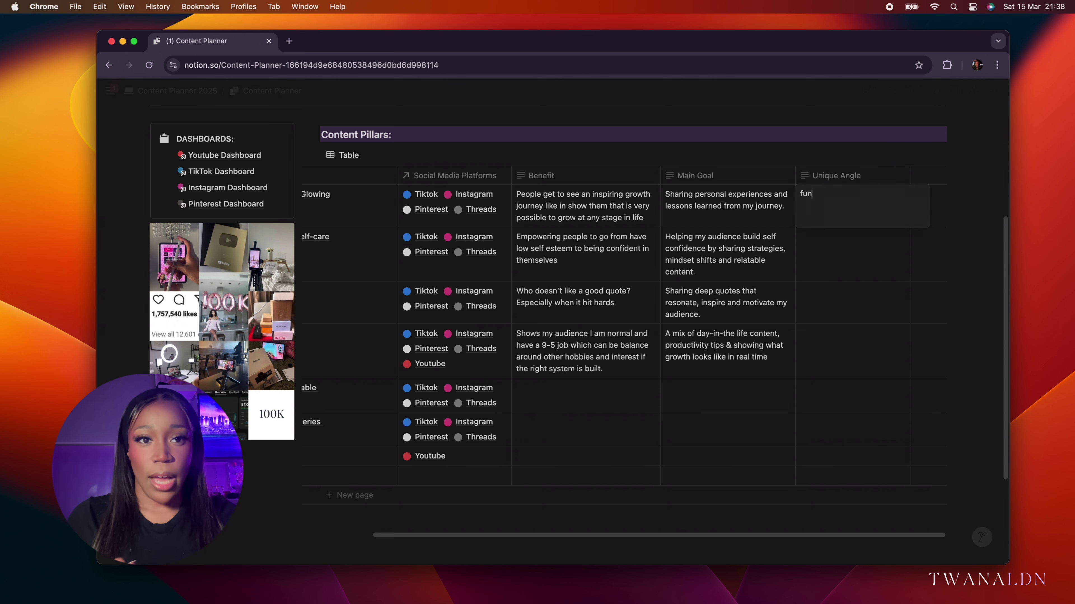
text( and bubbly )
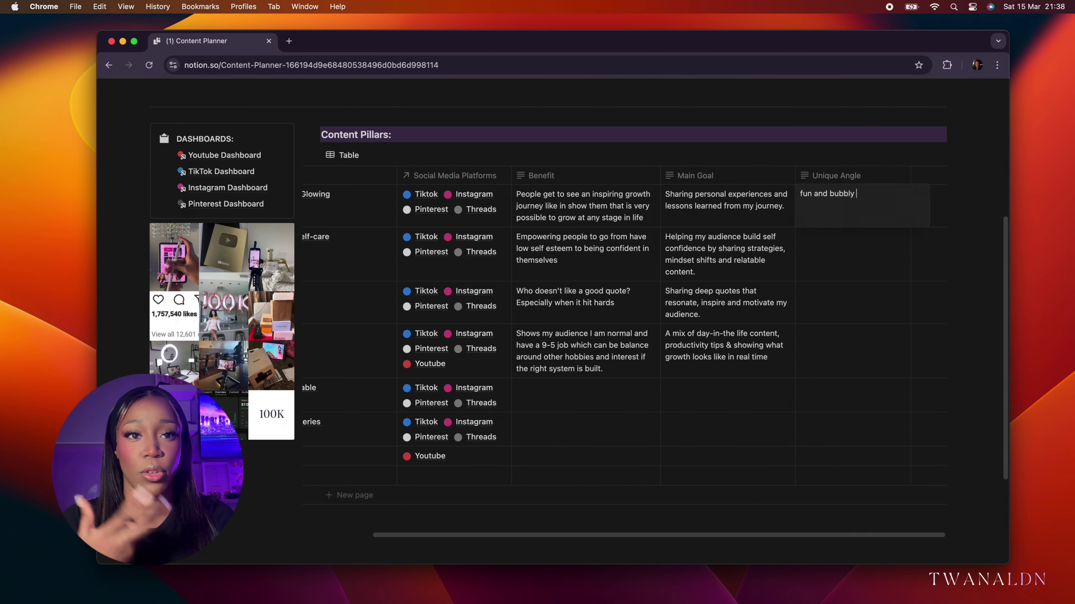
text(personality)
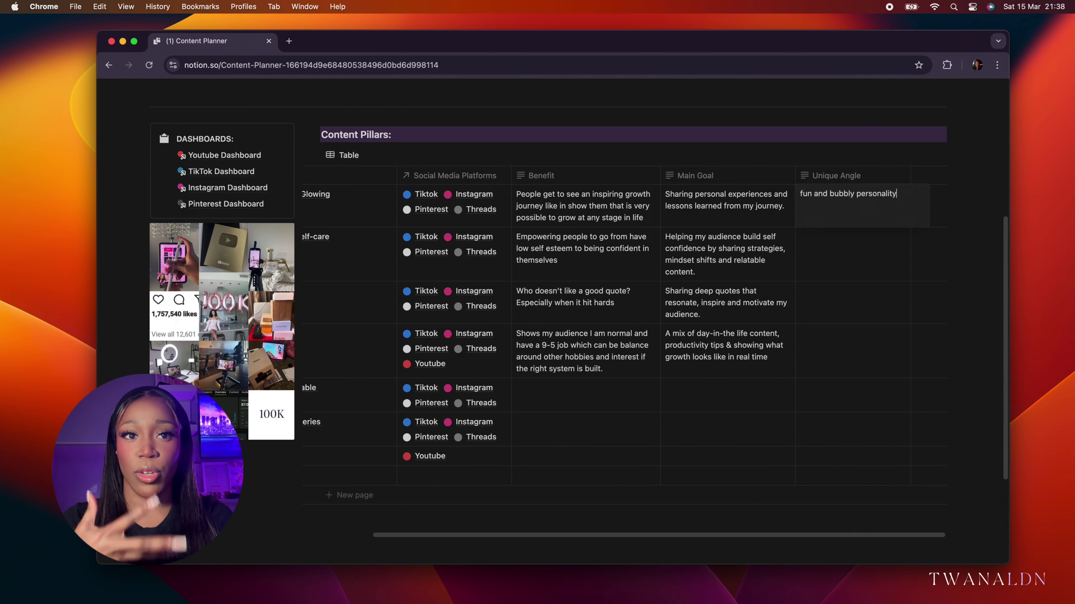
key(Escape)
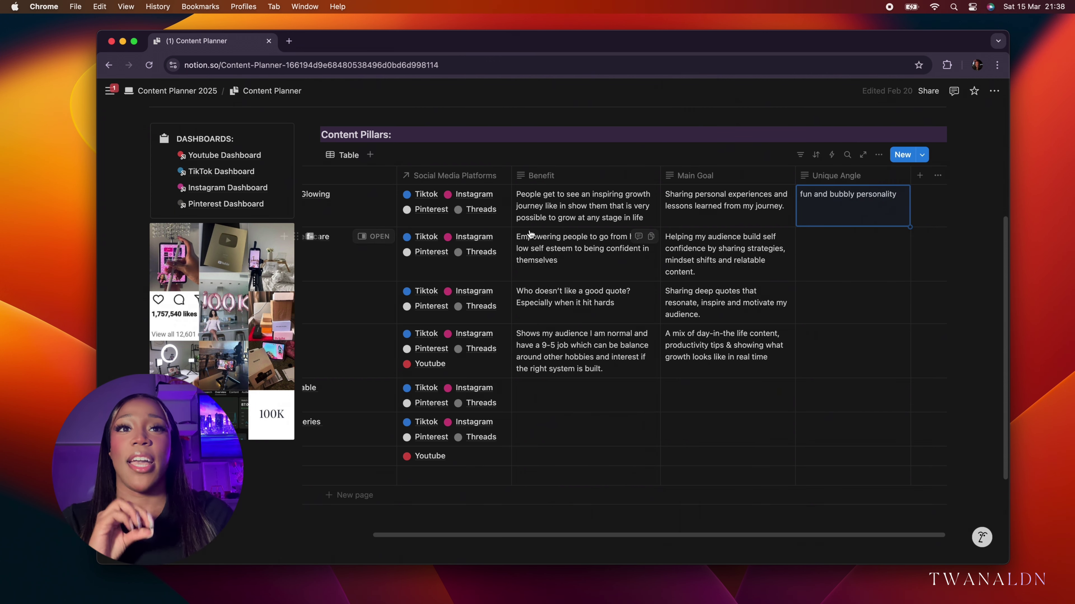
Step: Open the Plan & Schedule page from the page links and bring its Content Ideas table into view
scroll(529, 229, up, 5)
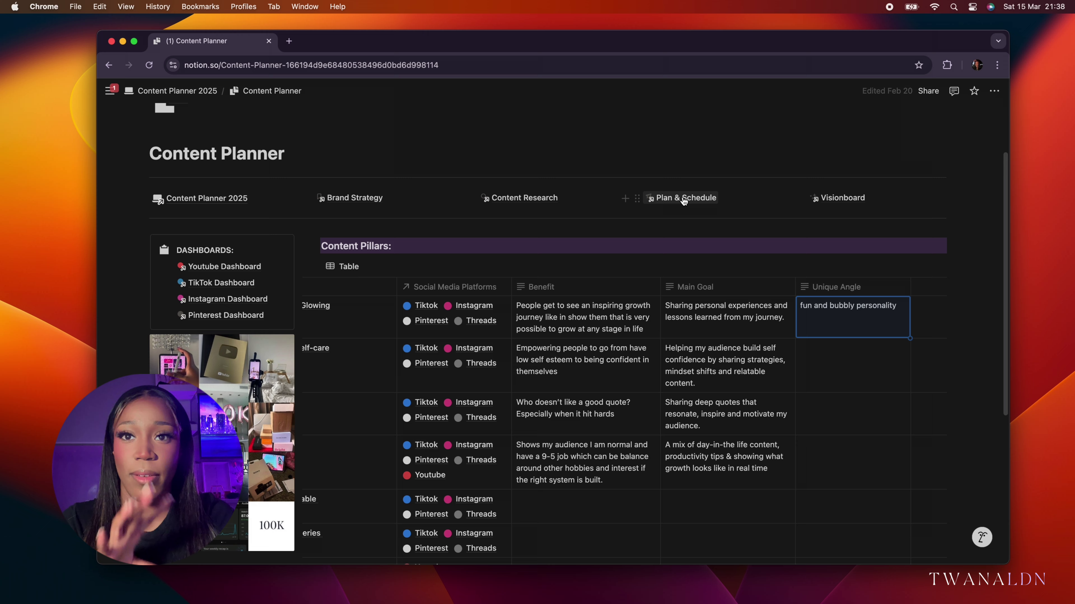
click(680, 197)
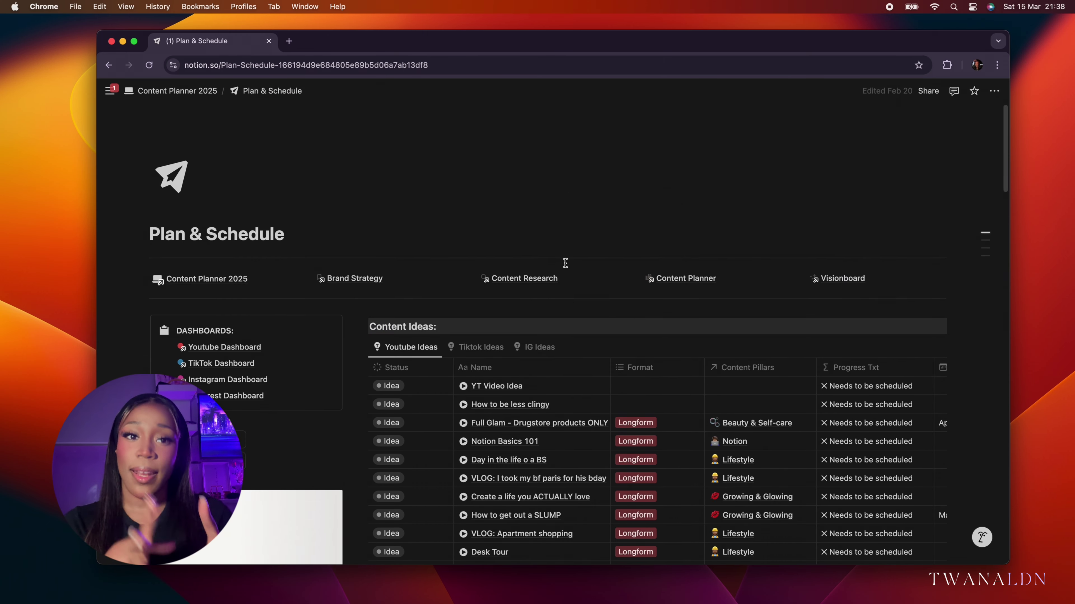
scroll(565, 264, down, 6)
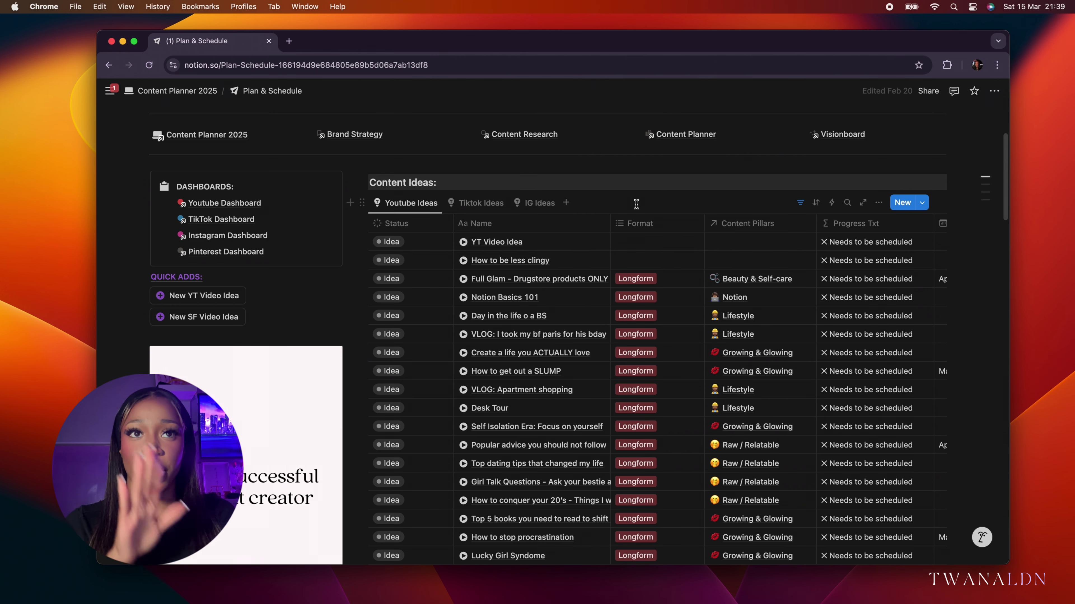
Step: Look through the Tiktok Ideas and IG Ideas views of Content Ideas, and examine the full Youtube Ideas list
click(478, 203)
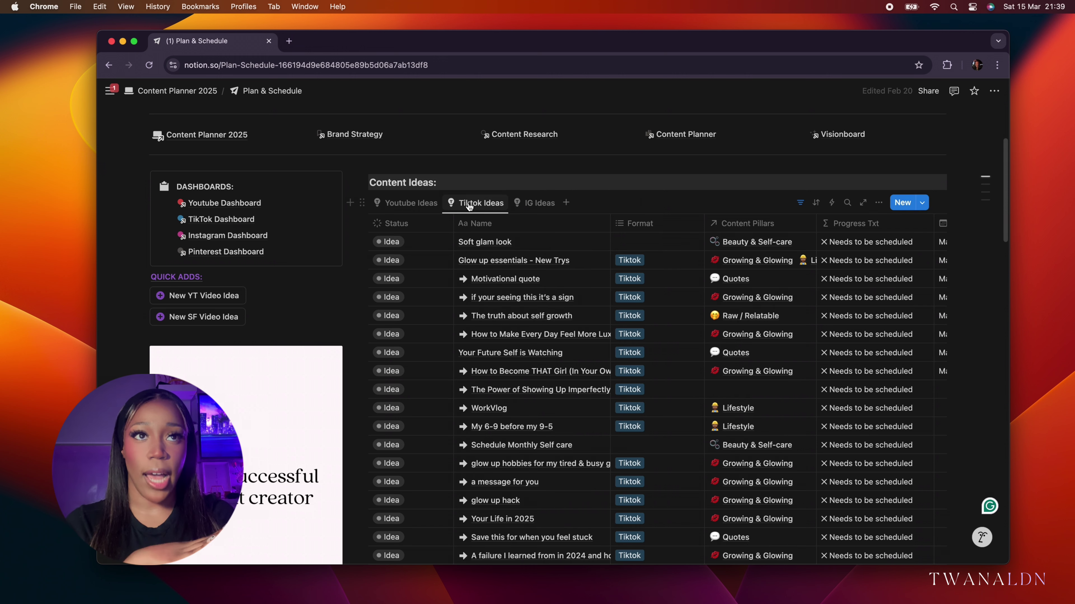
click(551, 202)
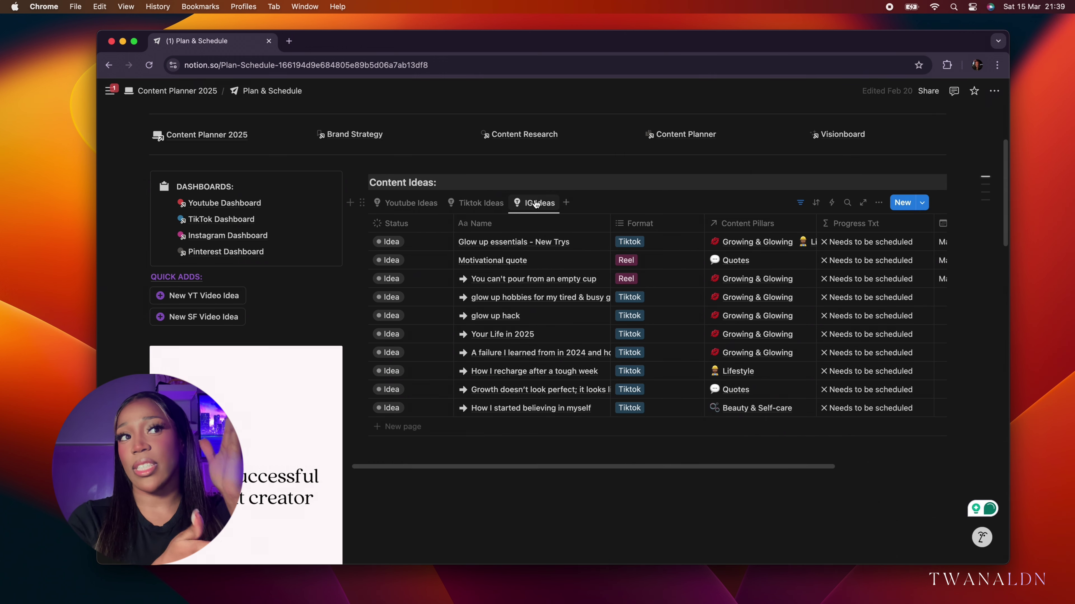
click(405, 204)
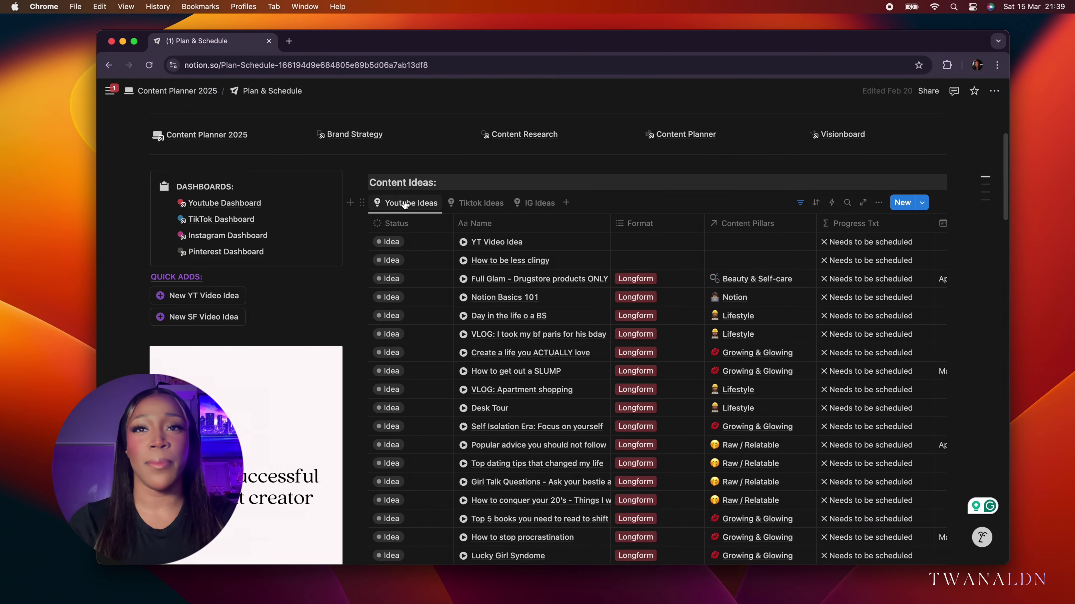
scroll(501, 306, down, 5)
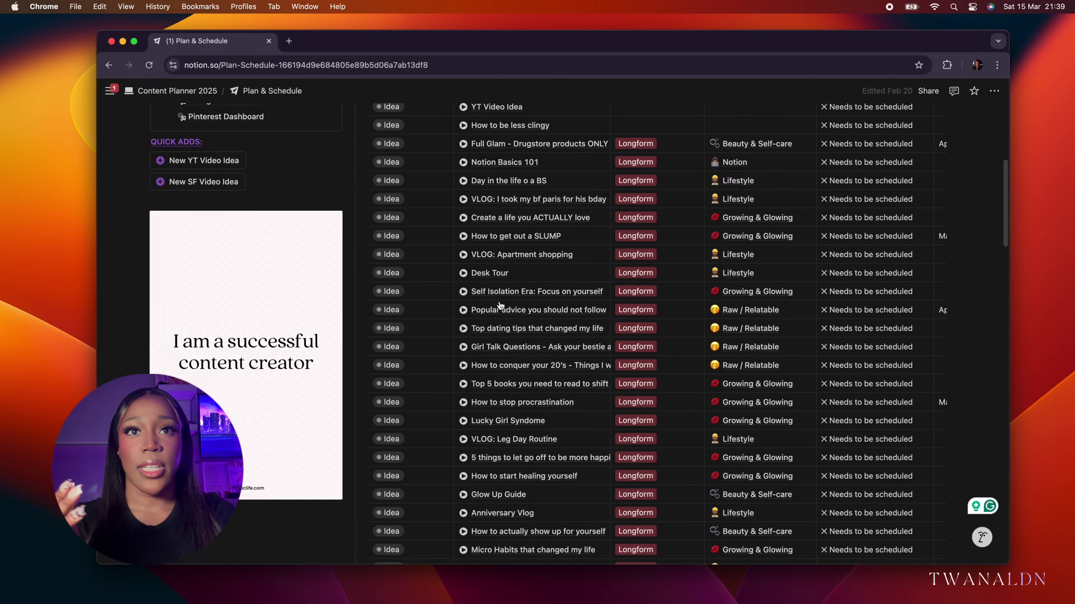
scroll(500, 306, down, 10)
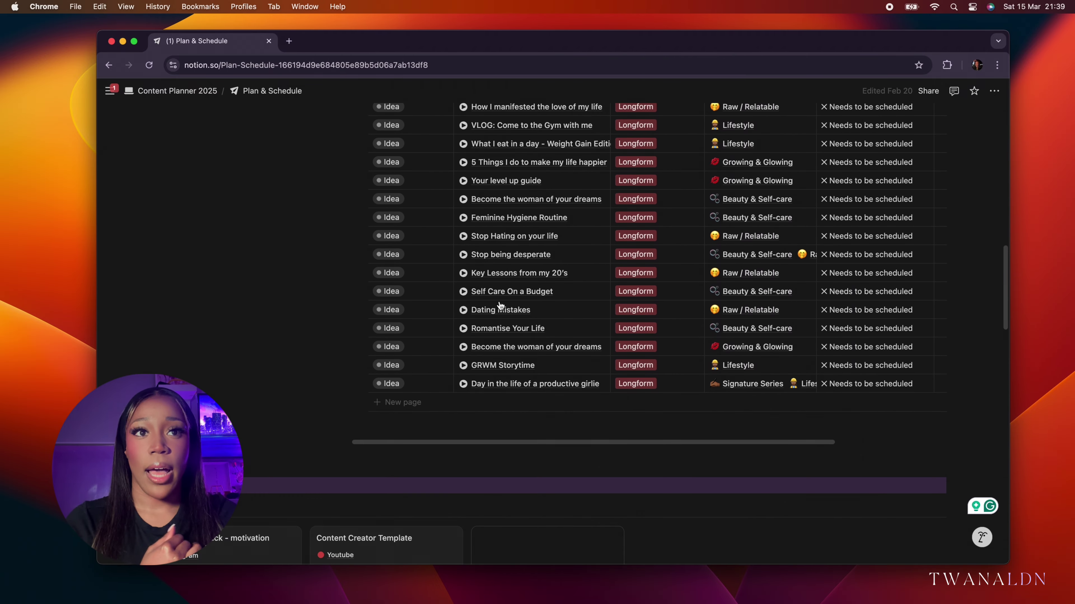
Step: Examine the Post In Progress cards and the This Week, This Month and Next 30 Days views of Scheduled Posts
scroll(501, 306, down, 5)
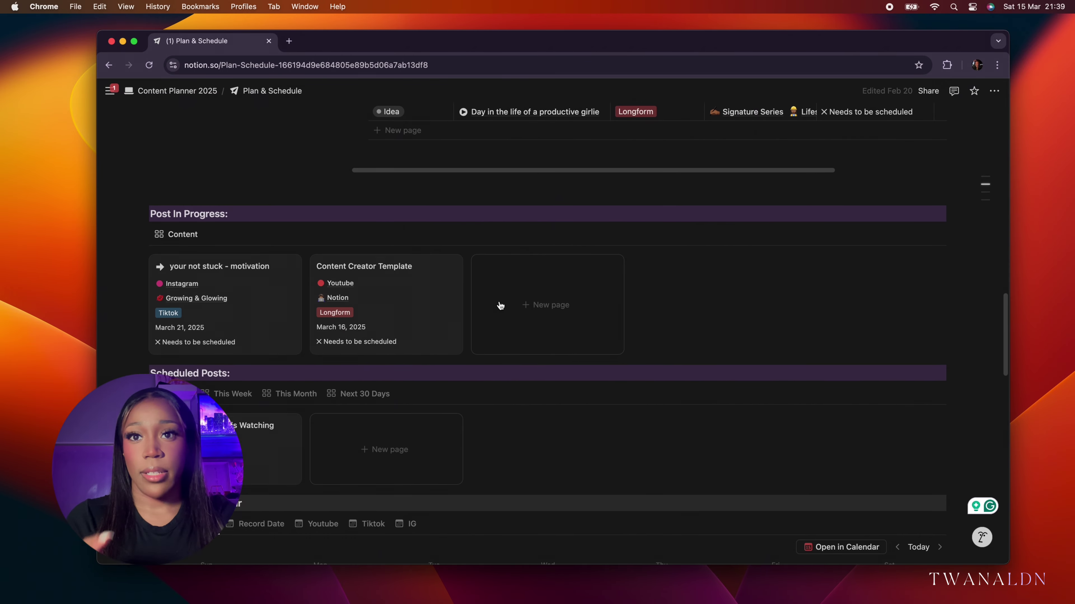
scroll(500, 306, down, 2)
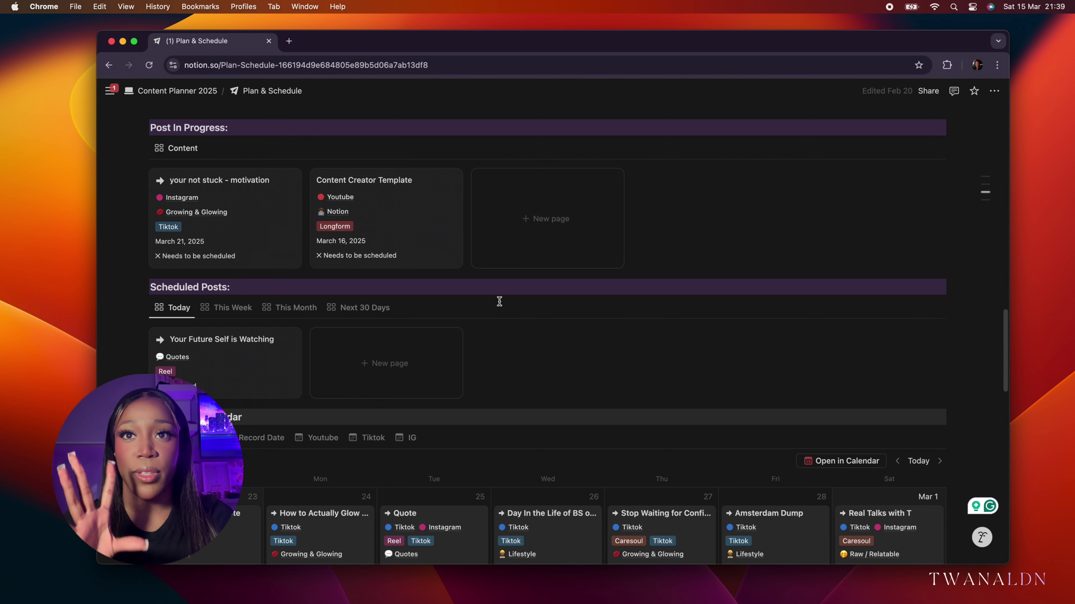
scroll(499, 302, down, 1)
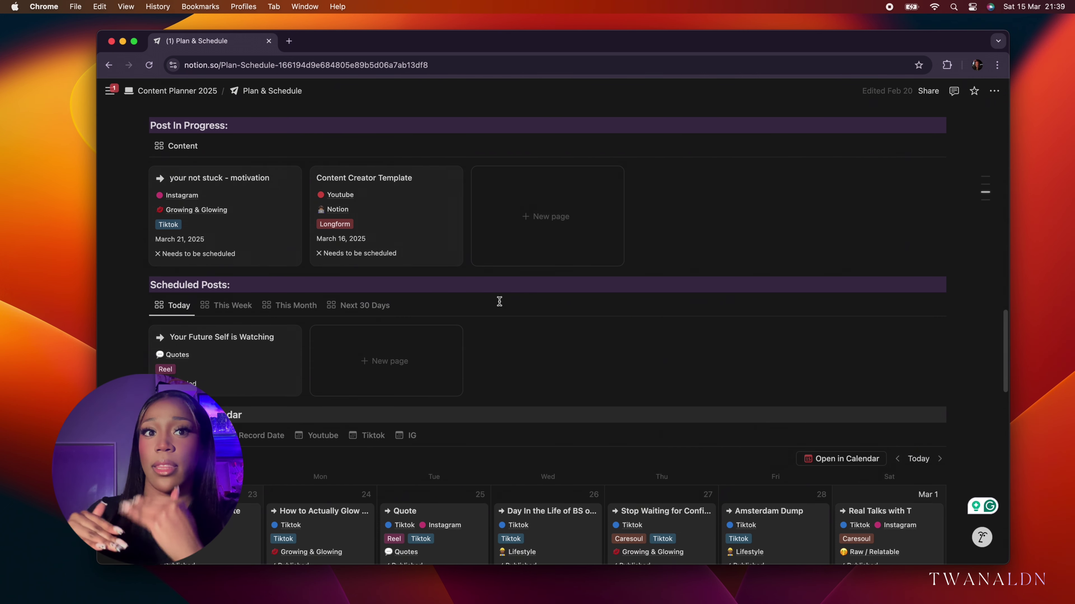
scroll(499, 302, up, 1)
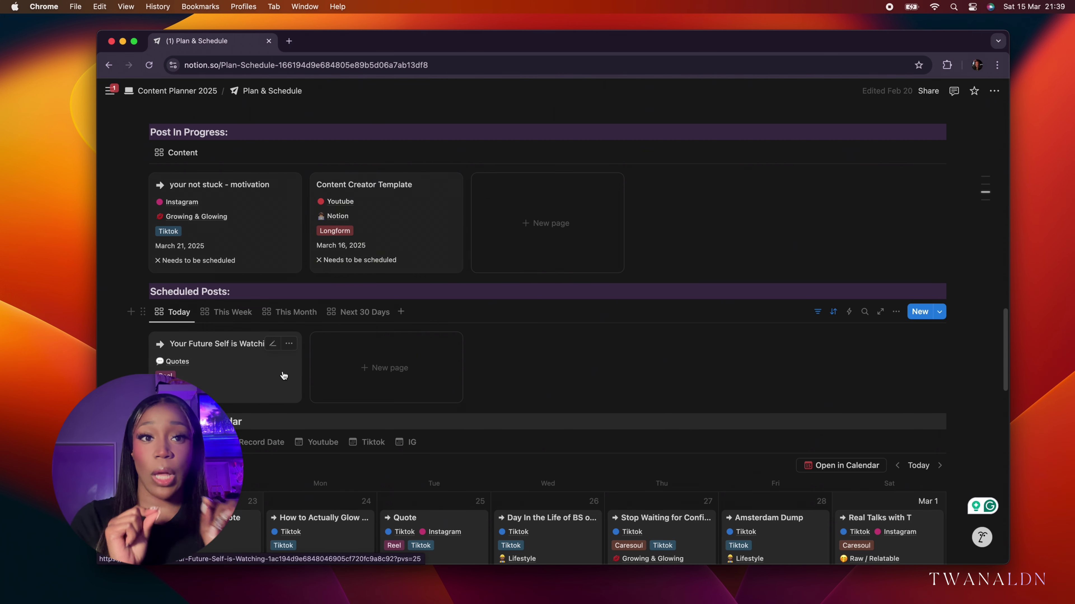
click(234, 313)
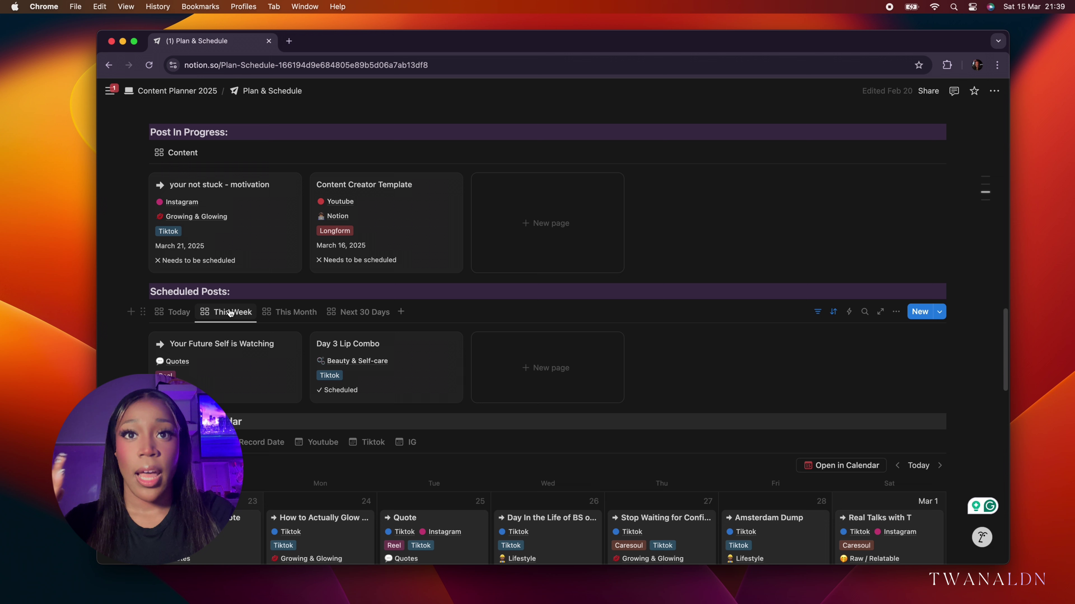
click(285, 313)
click(347, 313)
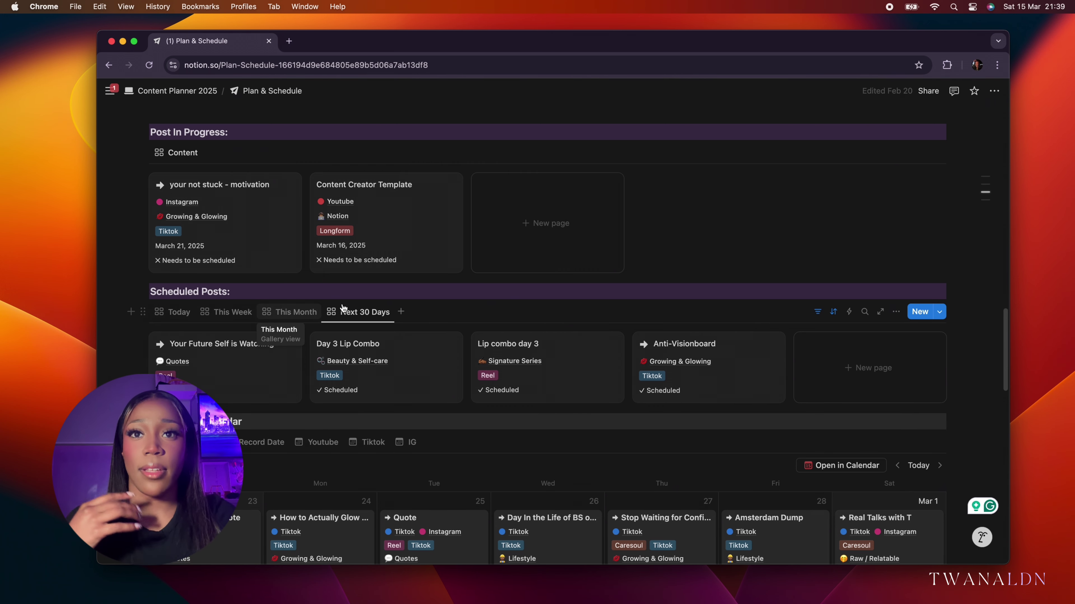
Step: Examine the Publishing Calendar's All Platforms view through the whole of March 2025
scroll(391, 298, down, 1)
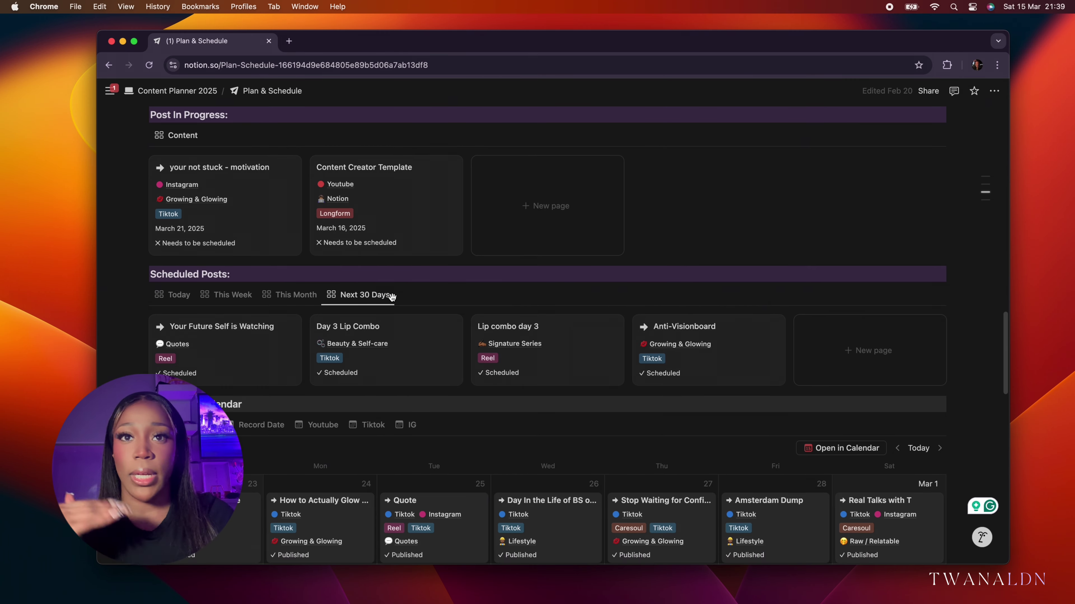
scroll(392, 297, down, 5)
scroll(392, 298, down, 8)
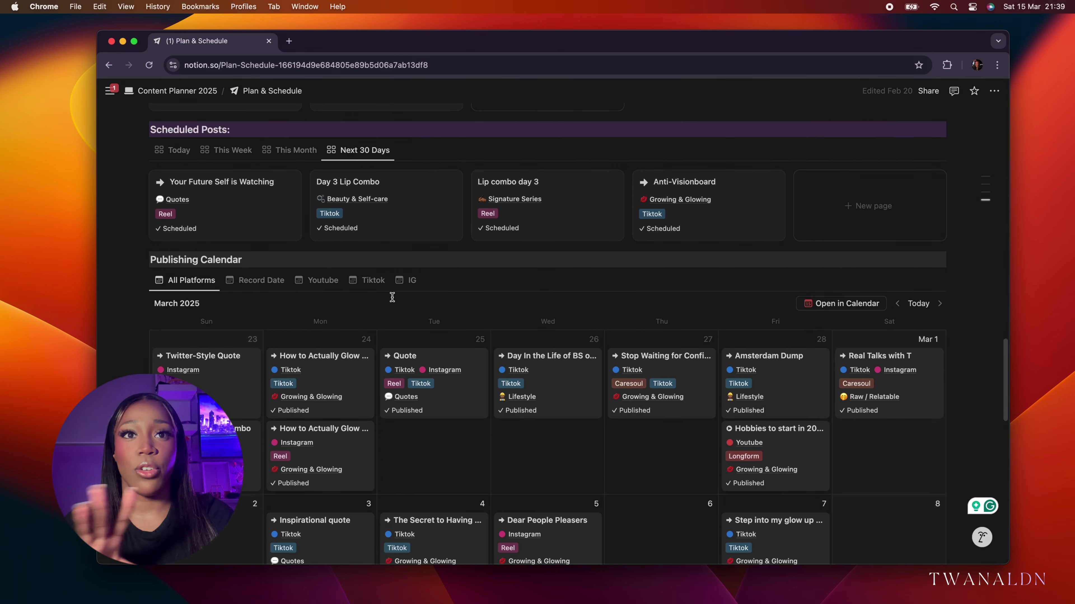
scroll(392, 300, down, 2)
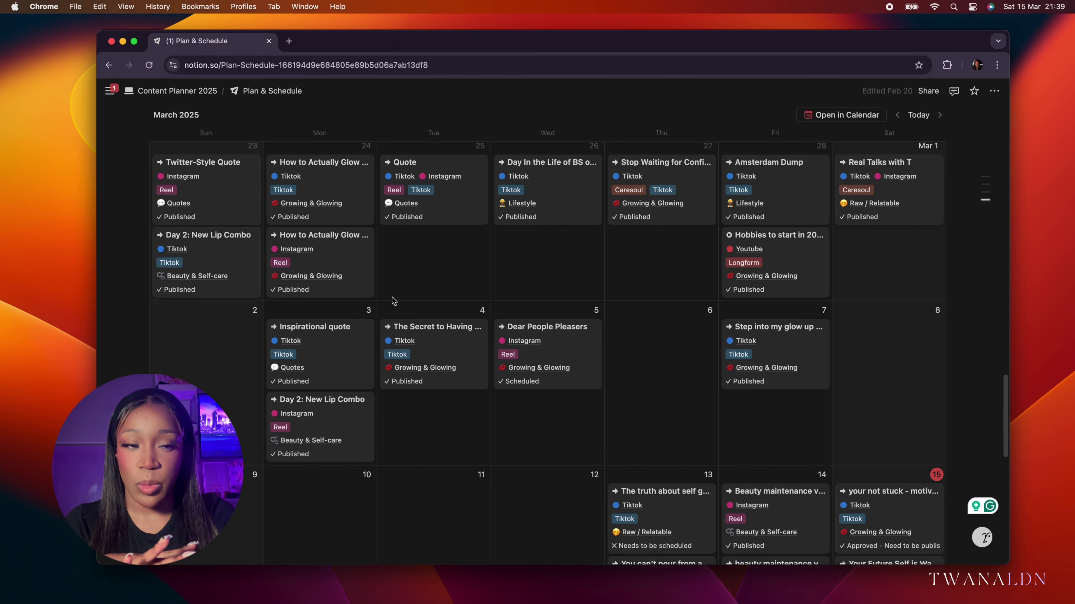
scroll(392, 300, down, 5)
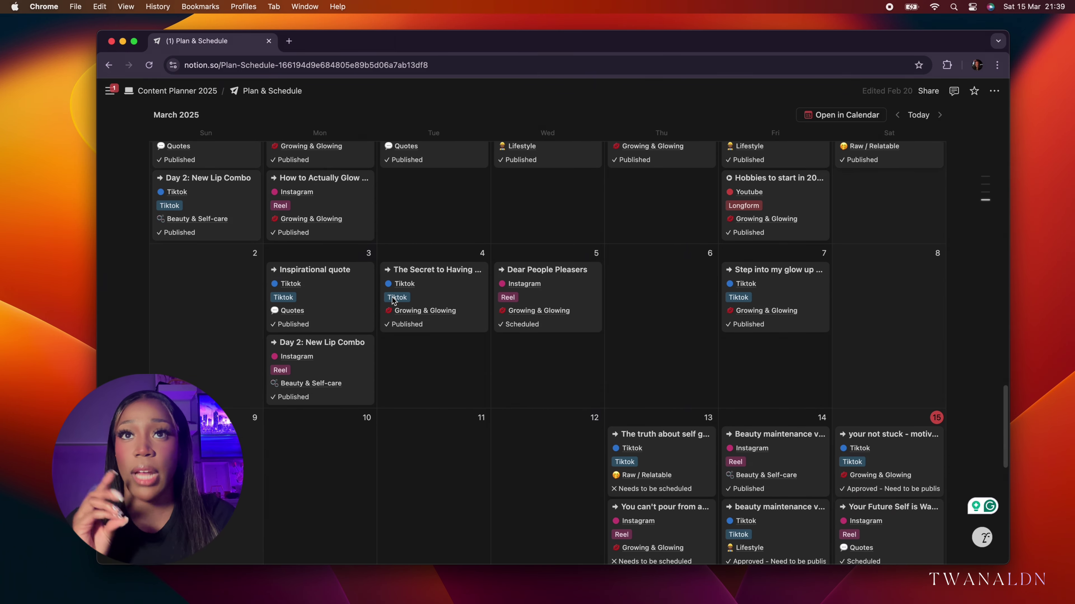
scroll(392, 301, down, 8)
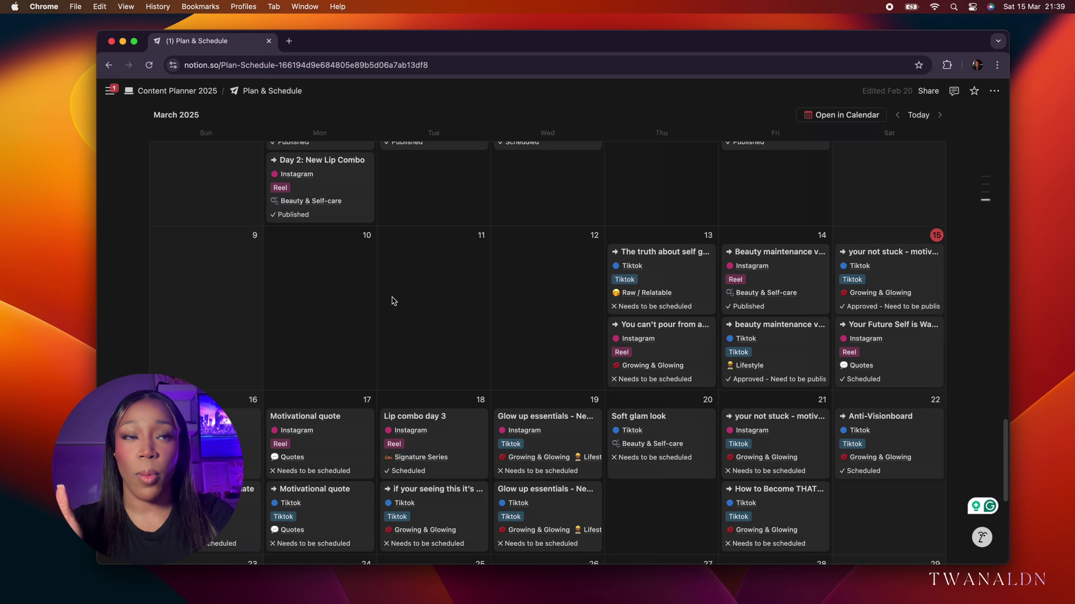
scroll(392, 300, down, 6)
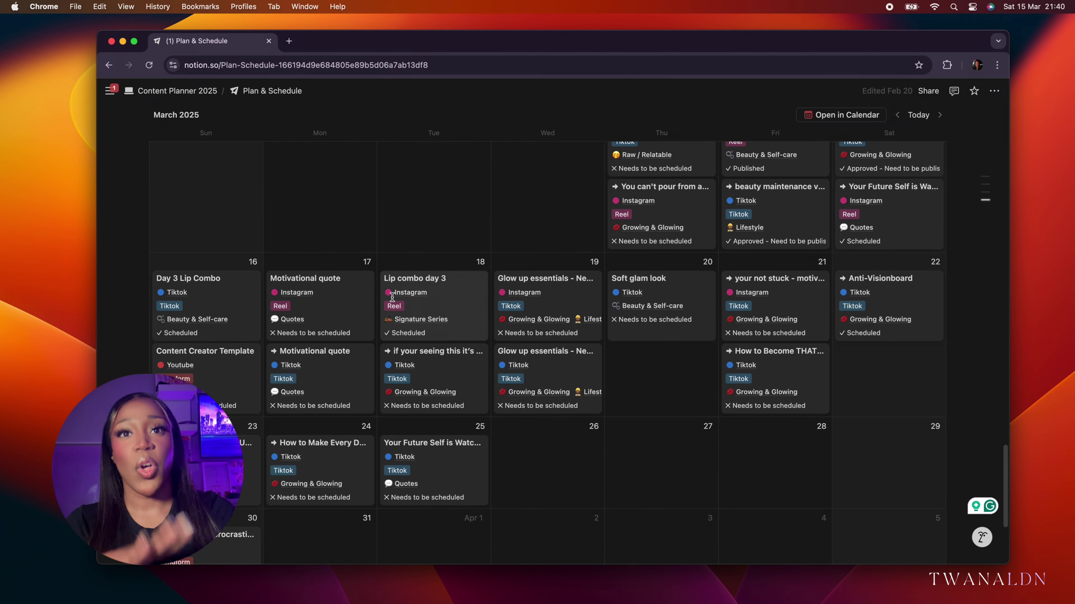
scroll(392, 301, down, 2)
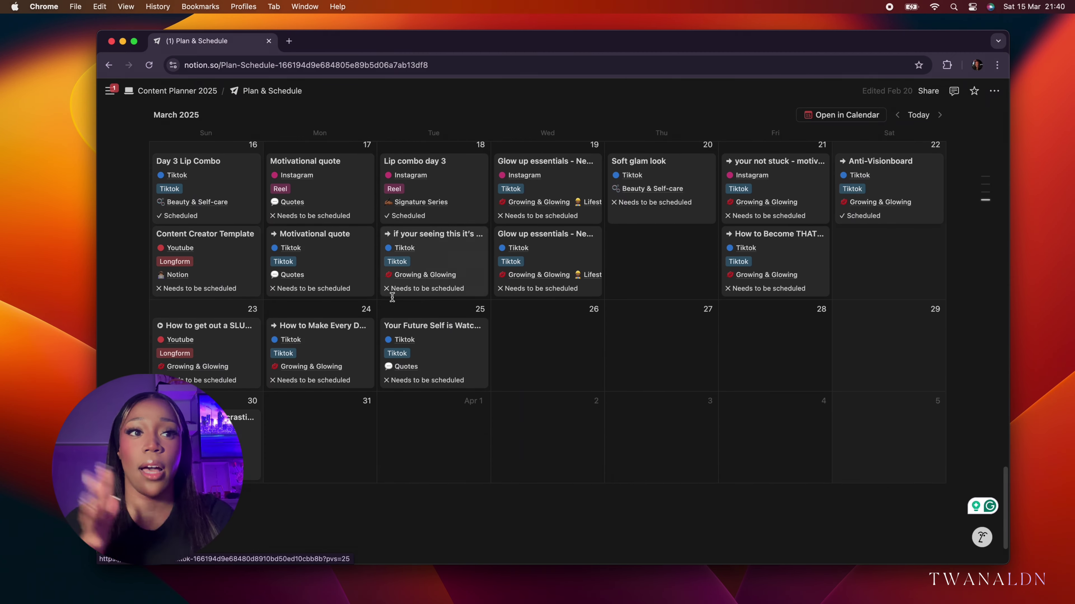
scroll(392, 297, down, 1)
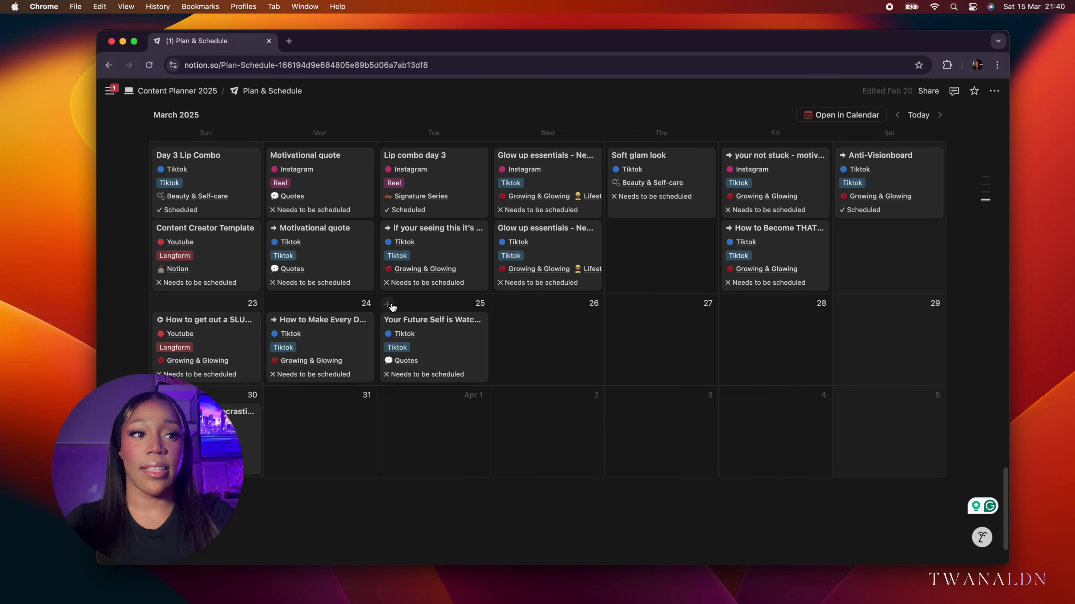
Step: Switch the Publishing Calendar to its Record Date view and look over the recording days
scroll(392, 302, up, 20)
scroll(392, 306, up, 10)
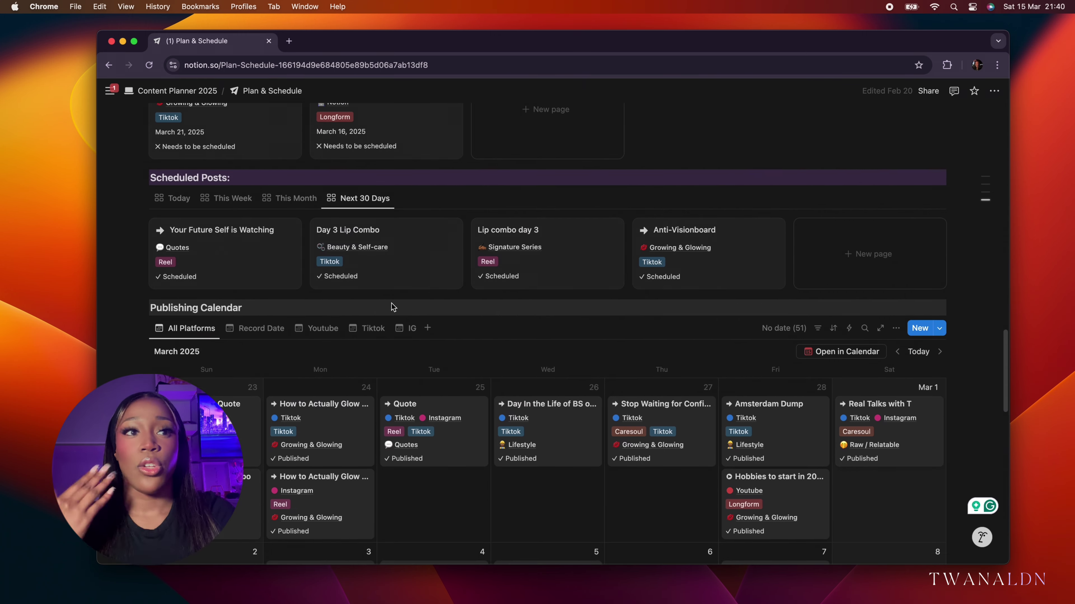
click(263, 333)
scroll(433, 349, down, 1)
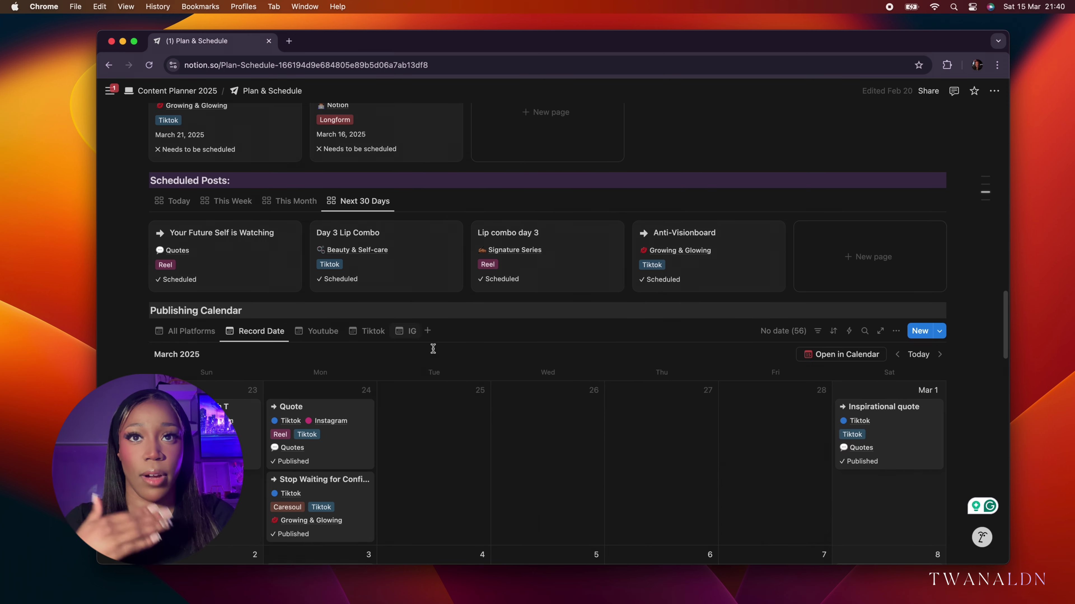
scroll(357, 399, down, 10)
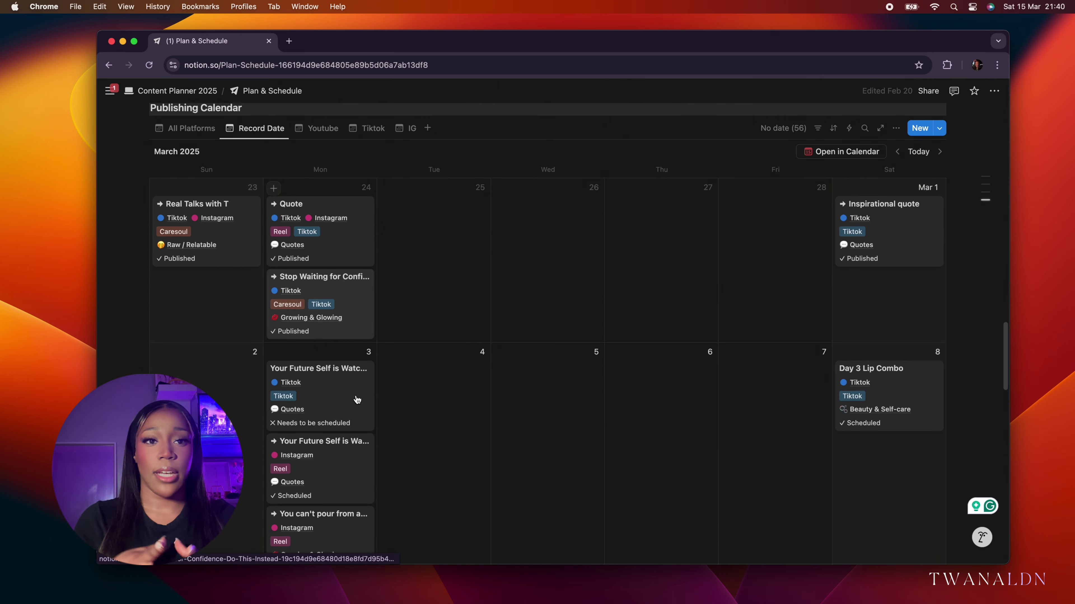
scroll(357, 399, up, 10)
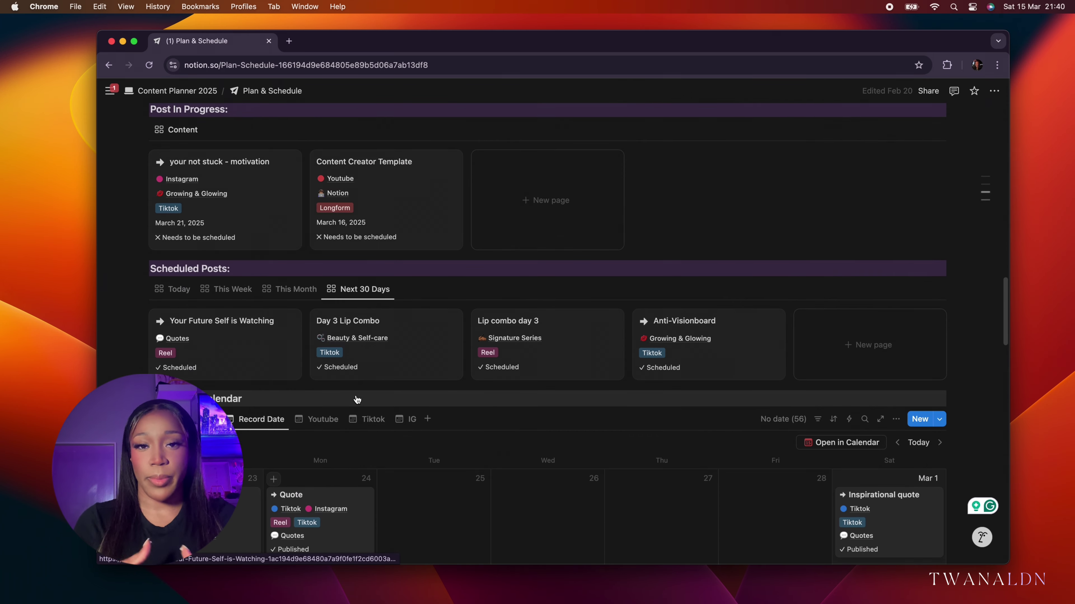
Step: Switch the Publishing Calendar to its Youtube view and look over the planned videos
click(321, 414)
scroll(421, 400, down, 1)
scroll(421, 399, down, 12)
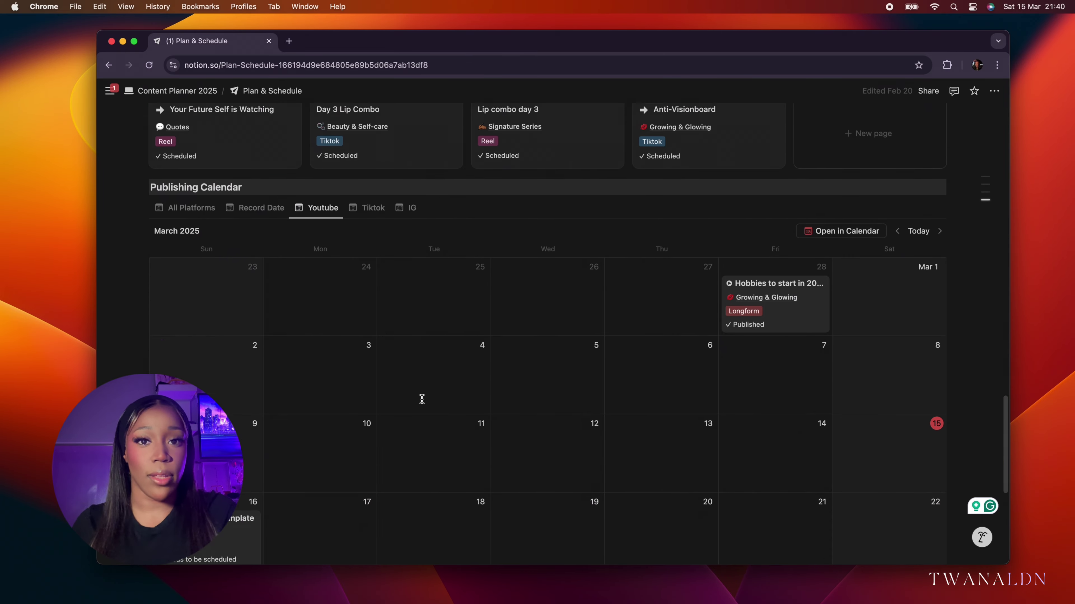
Step: Switch the Publishing Calendar to its Tiktok view and look over the March 2025 posts
scroll(422, 403, up, 10)
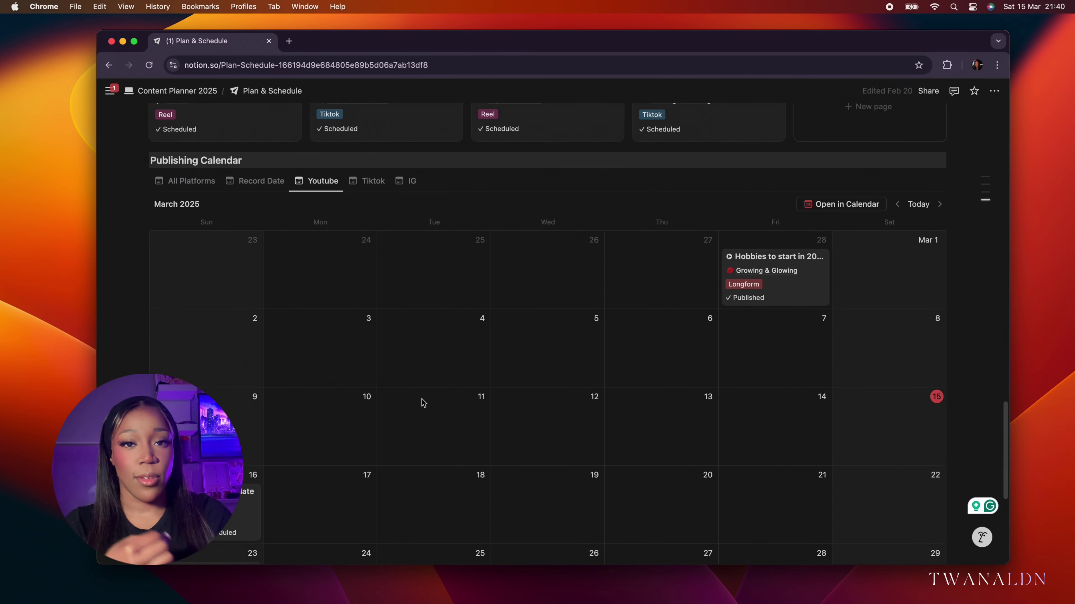
click(372, 356)
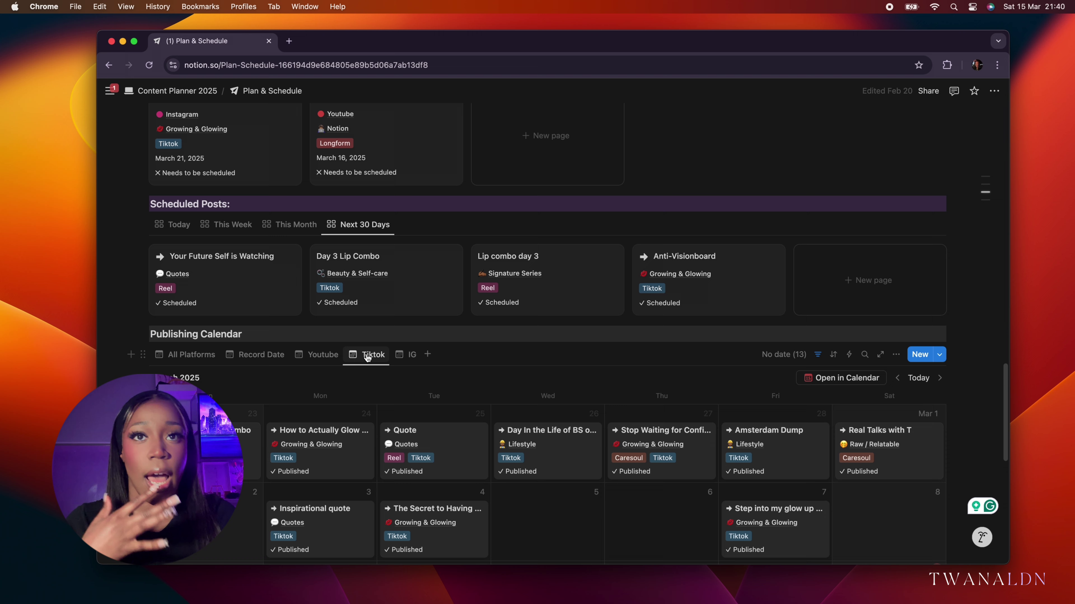
scroll(417, 365, down, 9)
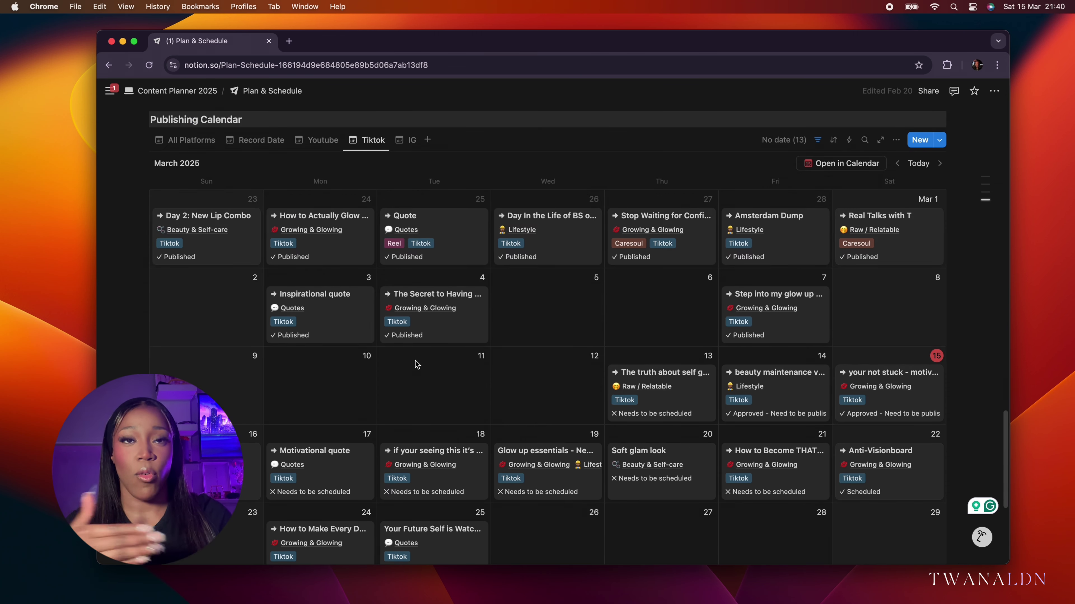
scroll(417, 365, down, 4)
Step: Switch the Publishing Calendar to its IG view and look over the March 2025 posts
scroll(419, 339, up, 8)
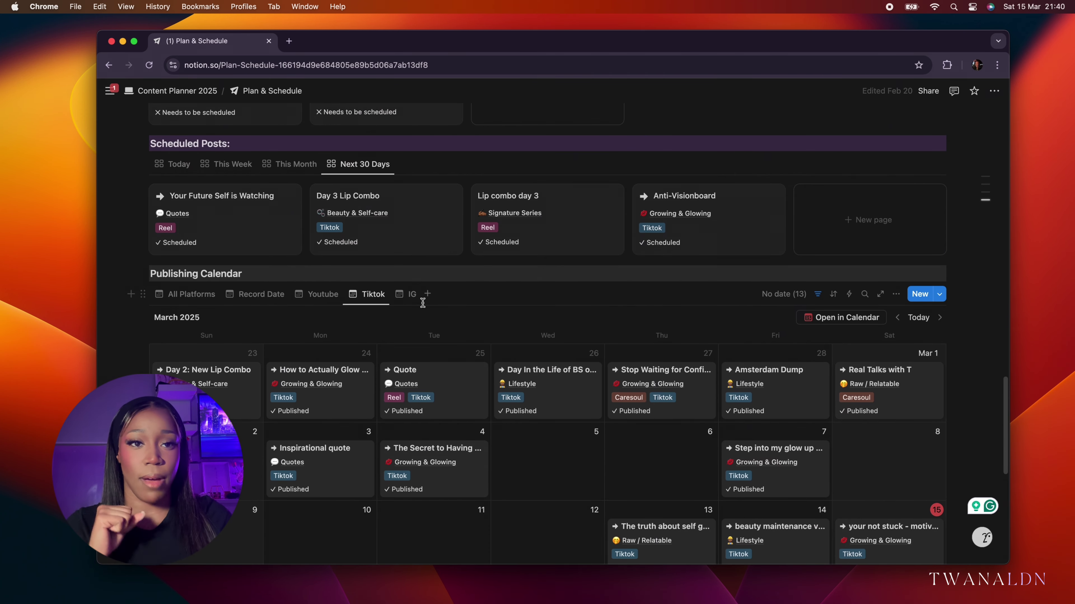
click(413, 295)
scroll(533, 334, down, 8)
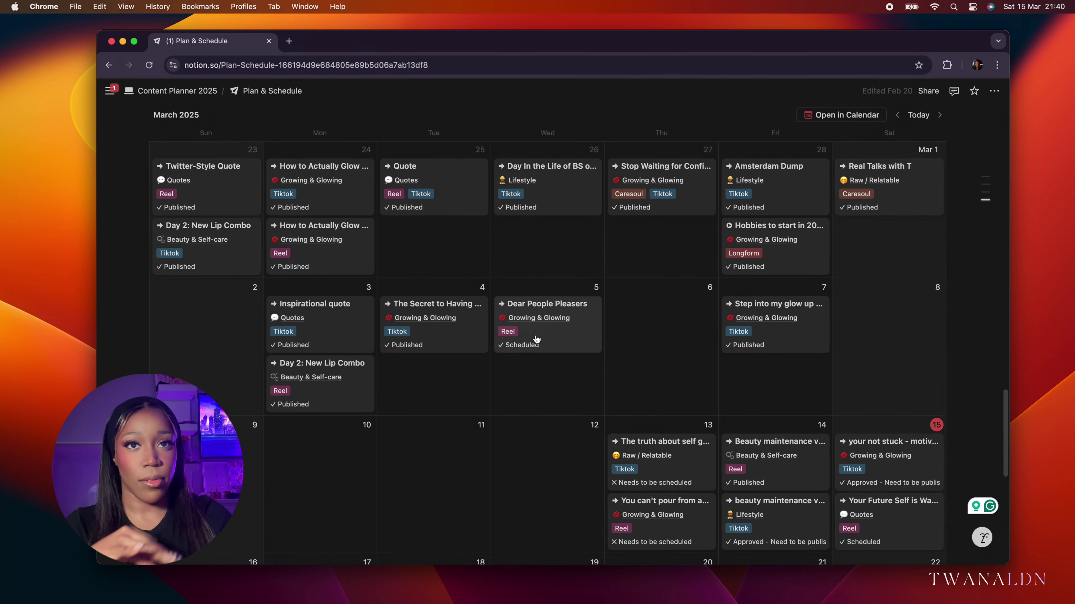
scroll(536, 339, down, 4)
Step: Return to the Content Ideas table and show its IG Ideas view
scroll(536, 339, up, 20)
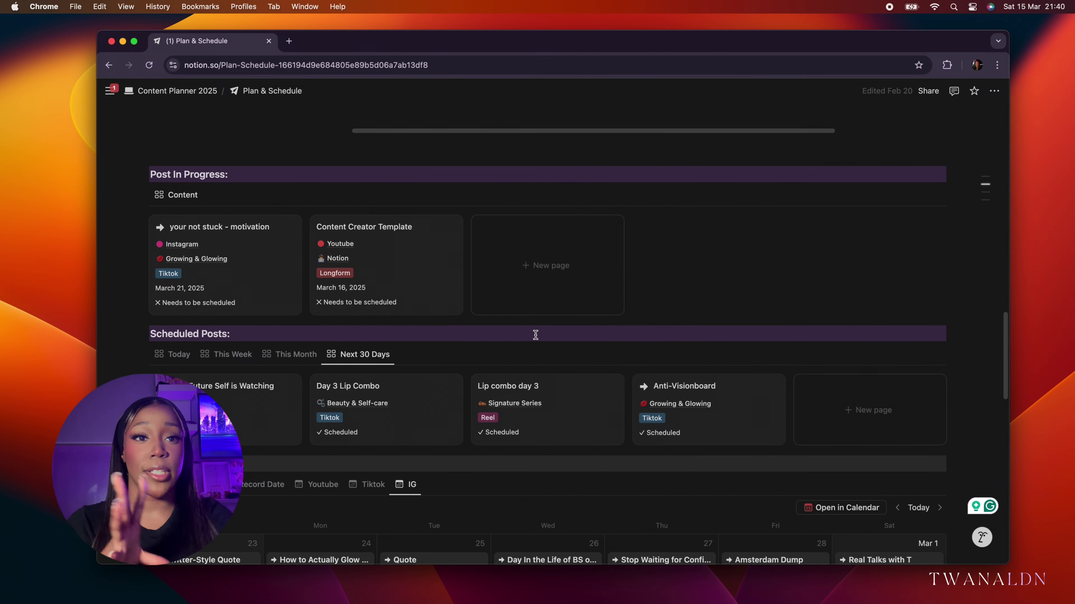
scroll(500, 485, down, 1)
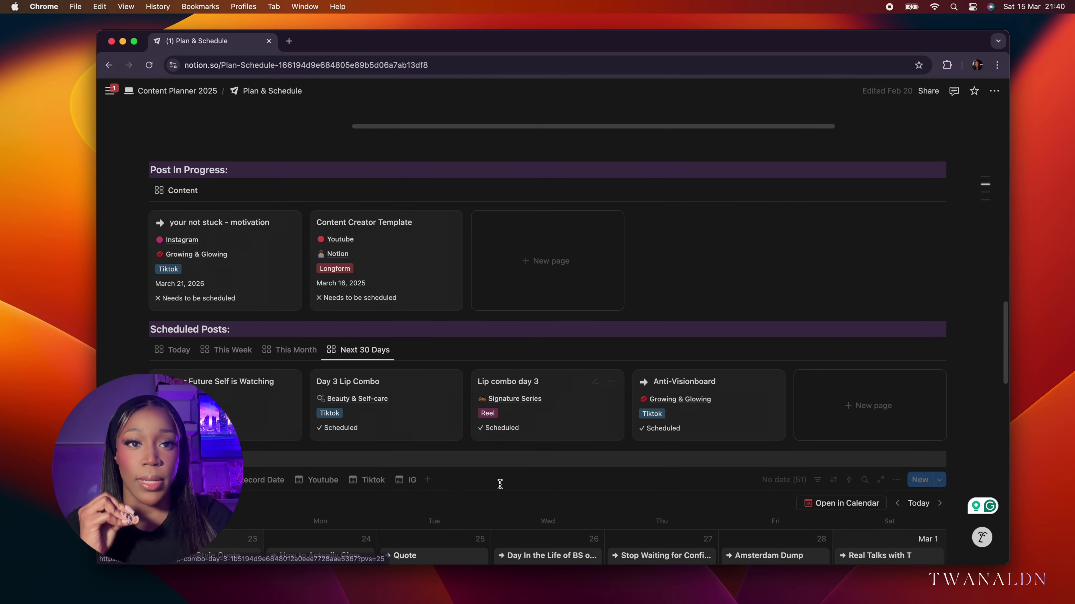
scroll(448, 481, down, 1)
scroll(573, 450, up, 15)
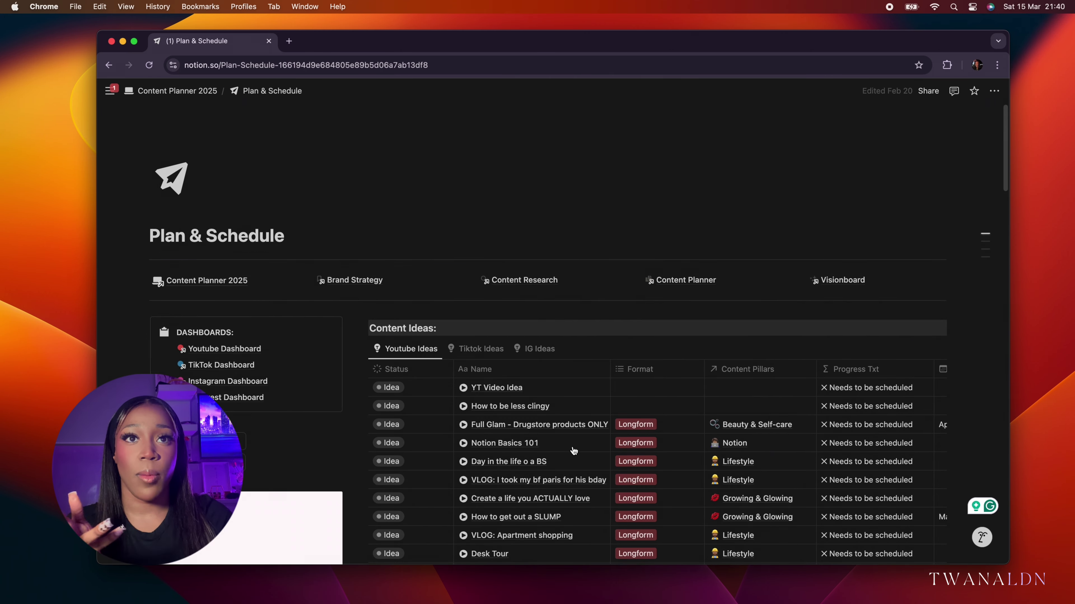
scroll(574, 451, down, 3)
click(535, 293)
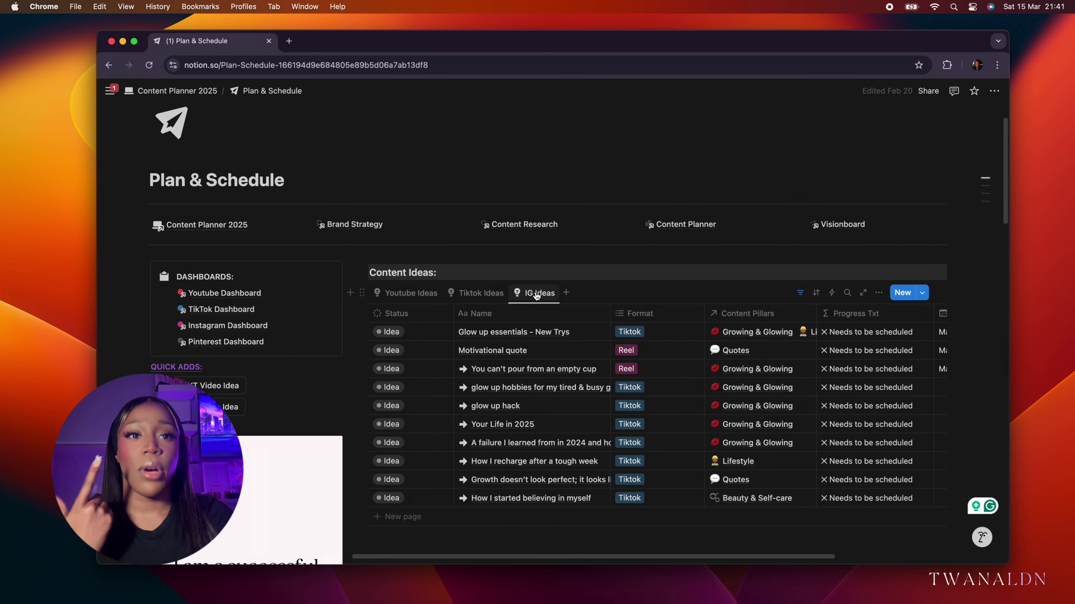
click(536, 294)
Step: Change the IG Ideas view's Social Media Platforms filter from Instagram to Threads
click(800, 293)
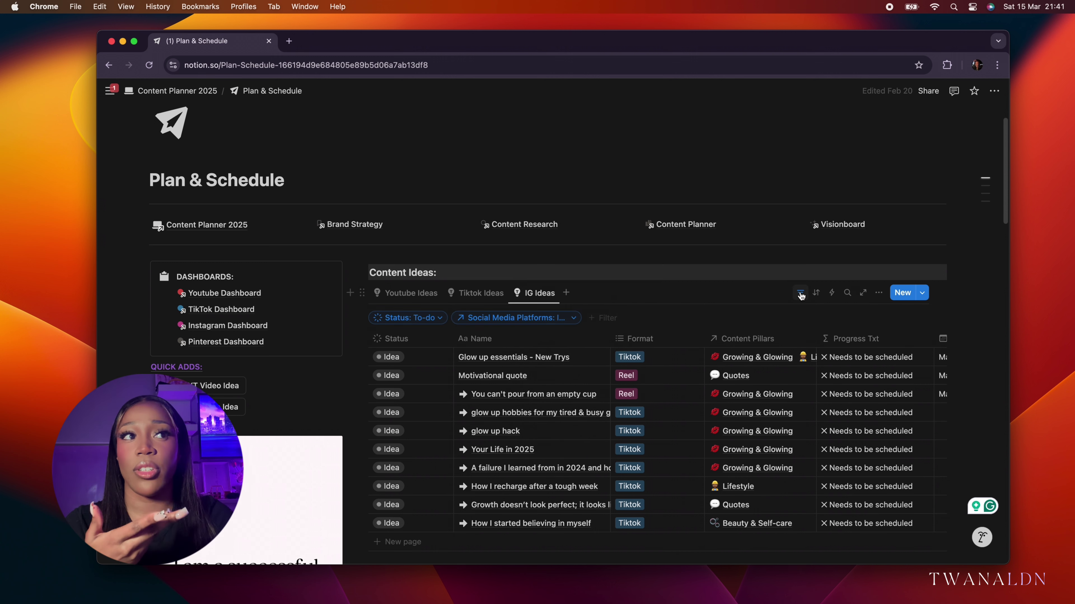
click(571, 318)
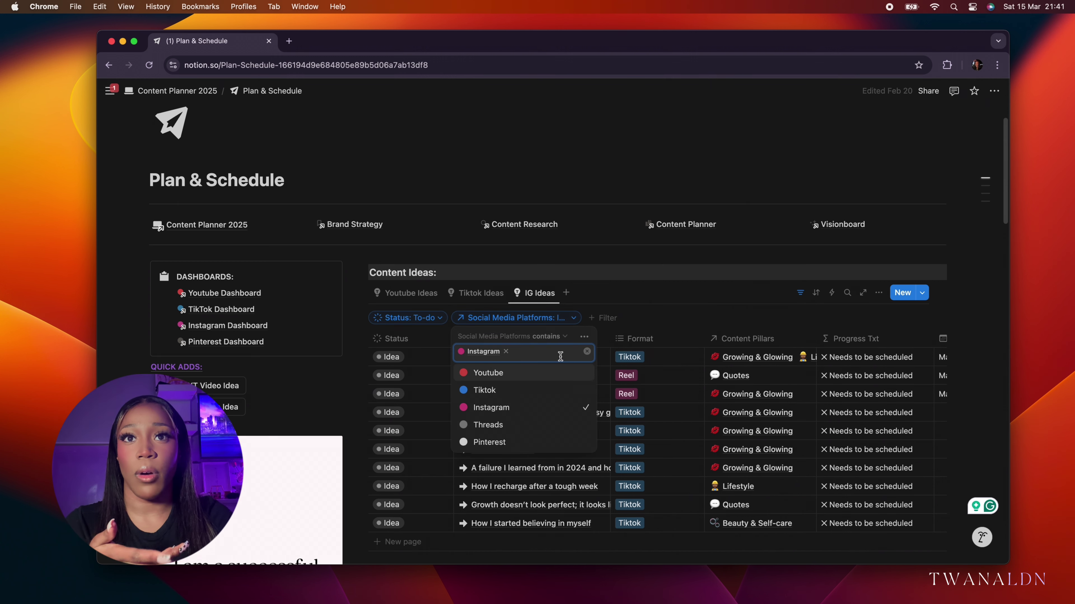
click(506, 352)
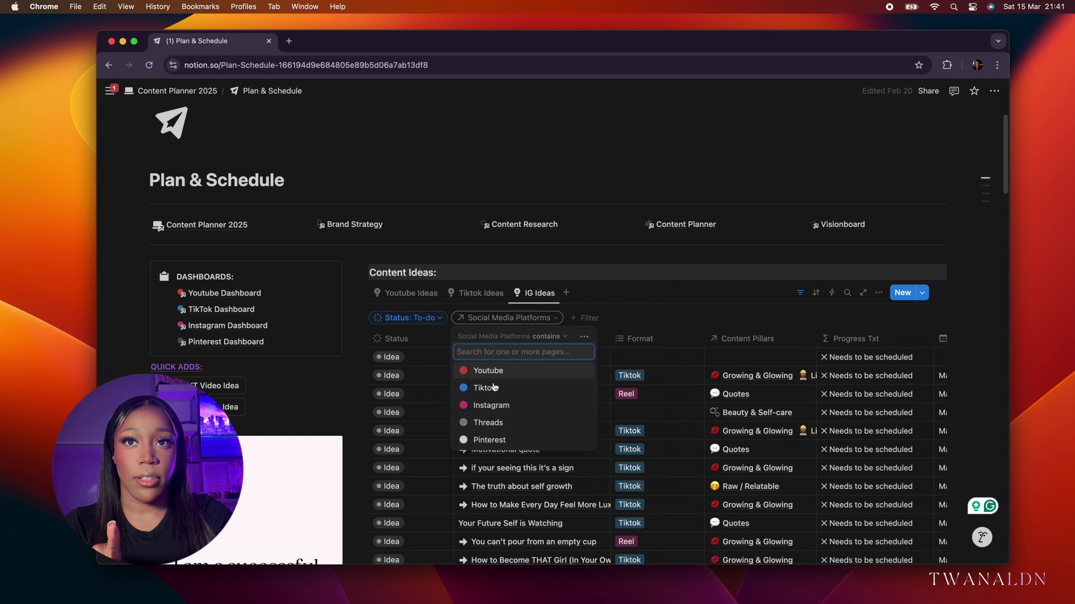
click(491, 406)
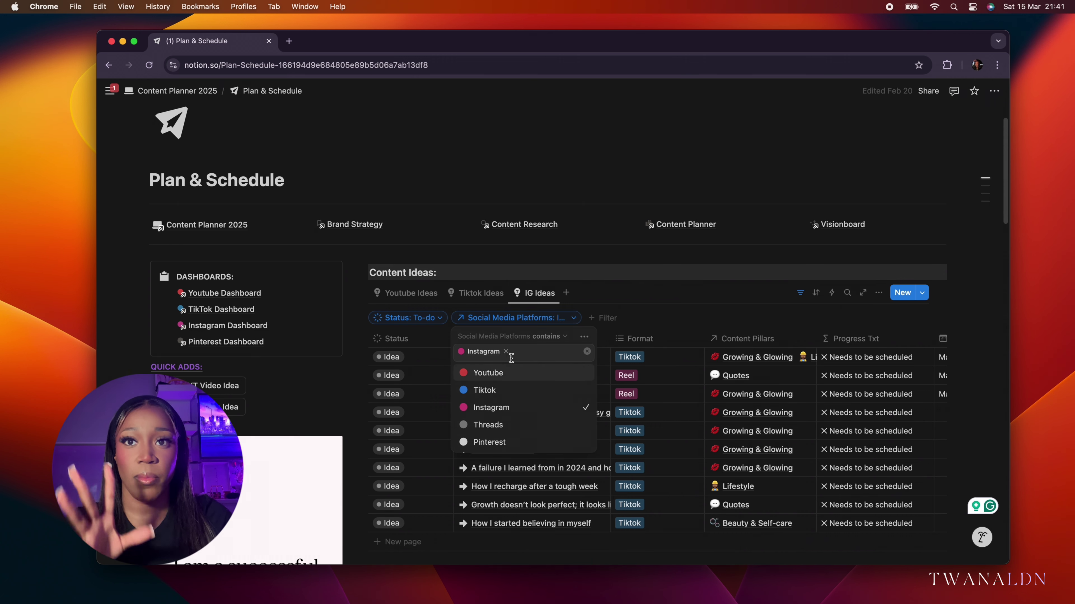
click(505, 352)
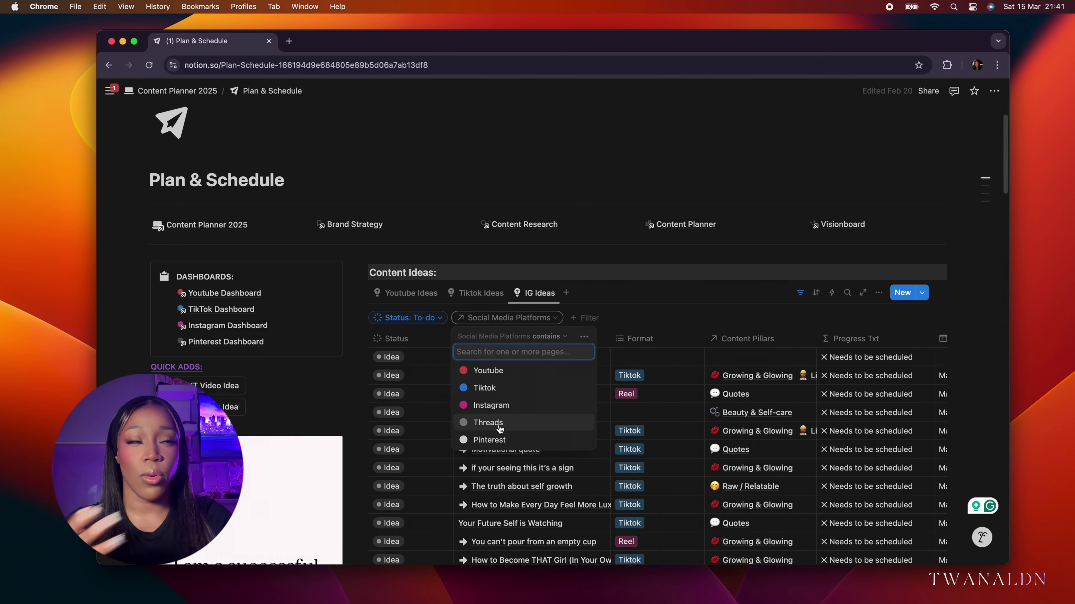
click(489, 420)
click(673, 305)
Step: Rename the IG Ideas view as Threads Ideas
click(545, 297)
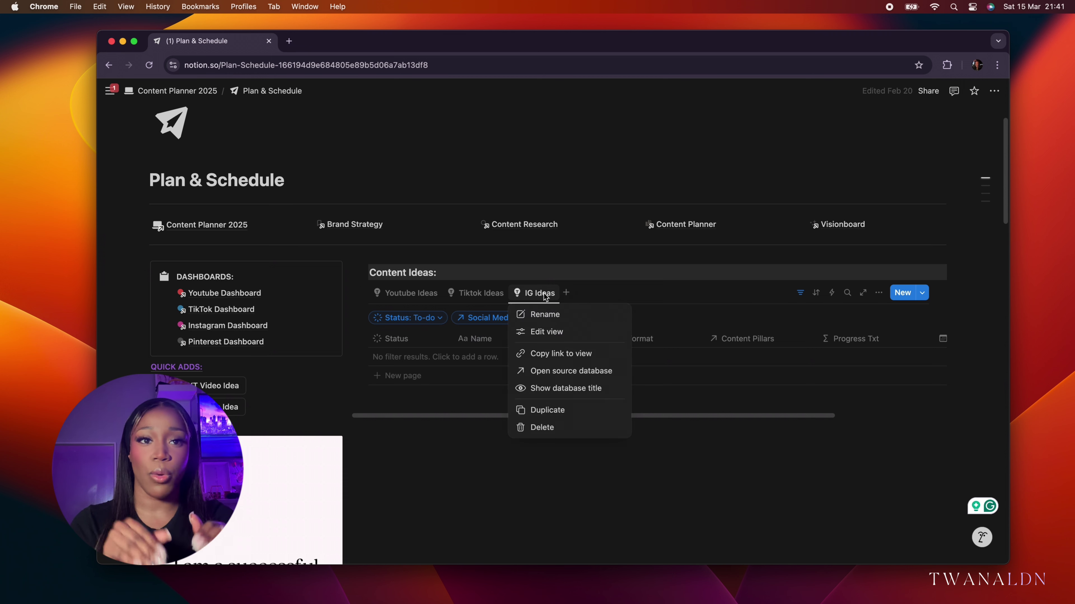
click(552, 312)
click(879, 276)
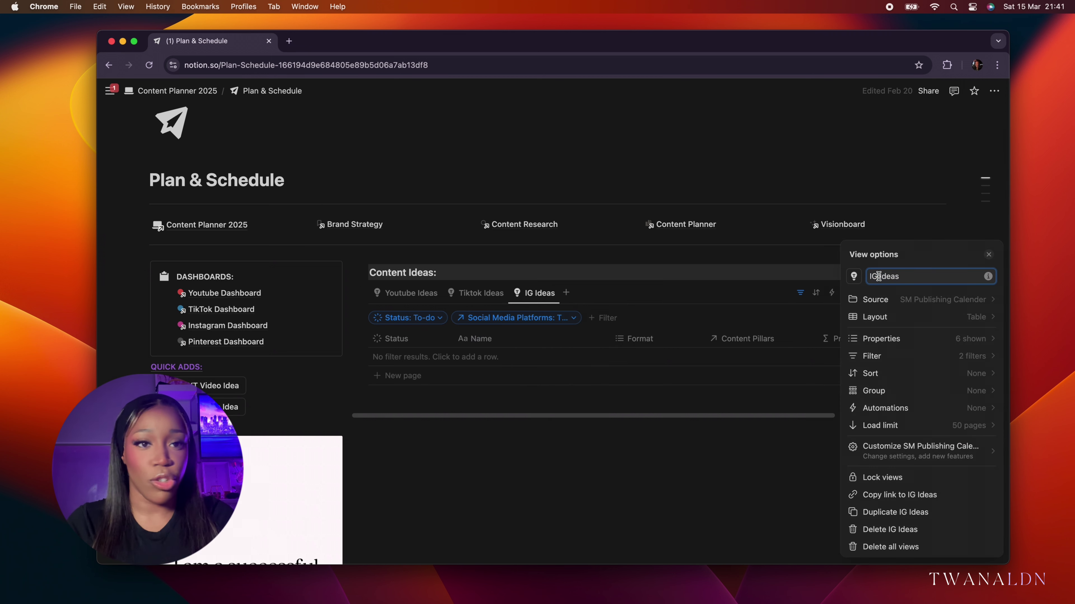
key(BackSpace)
key(BackSpace)
key(BackSpace)
text(Y)
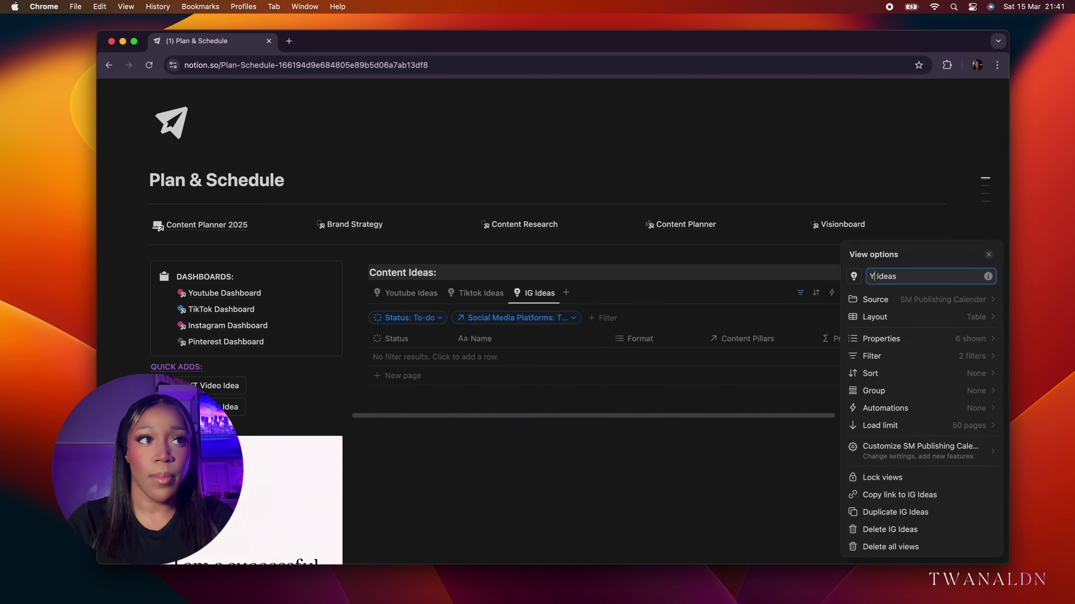
key(BackSpace)
text(thre)
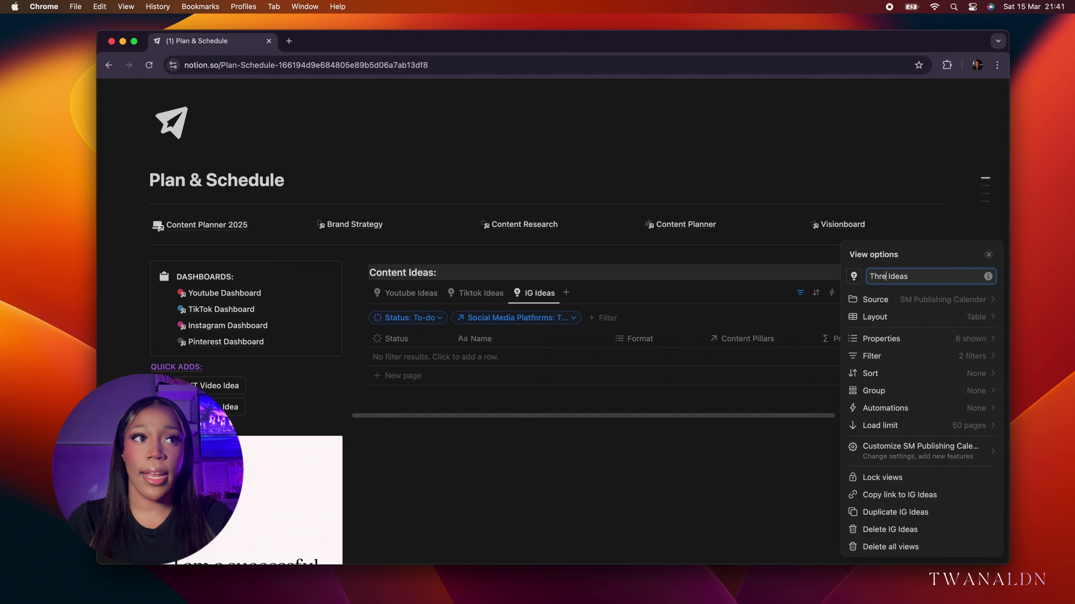
text(ads)
click(743, 173)
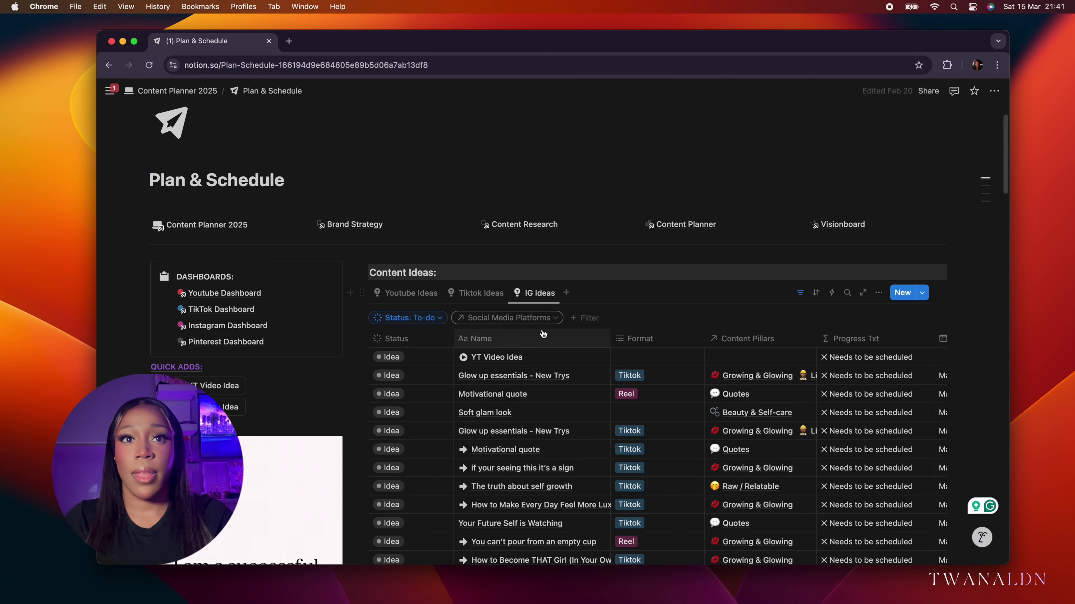
Step: Set the IG Ideas view's Social Media Platforms filter to Instagram
click(546, 320)
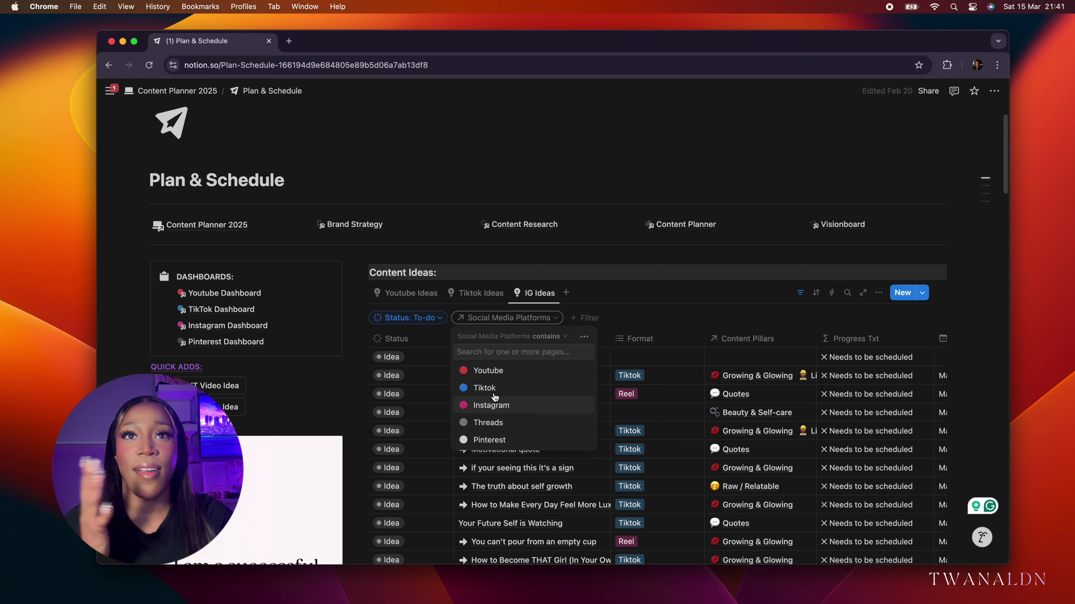
click(491, 405)
click(424, 148)
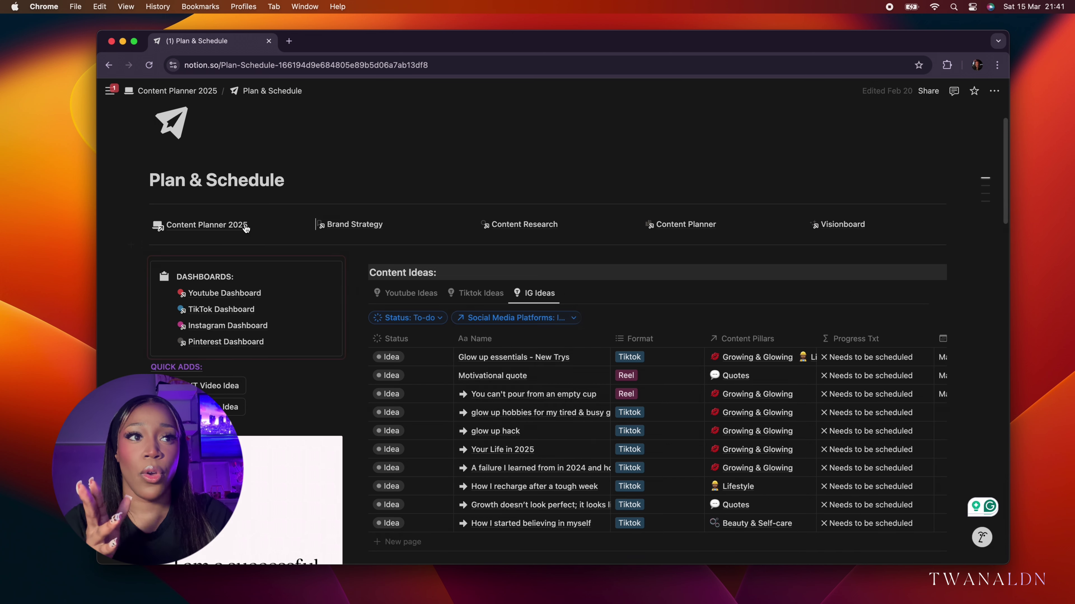
Step: Open the Content Planner 2025 page and switch All Platforms to its Posting Period view
click(207, 224)
scroll(679, 420, down, 7)
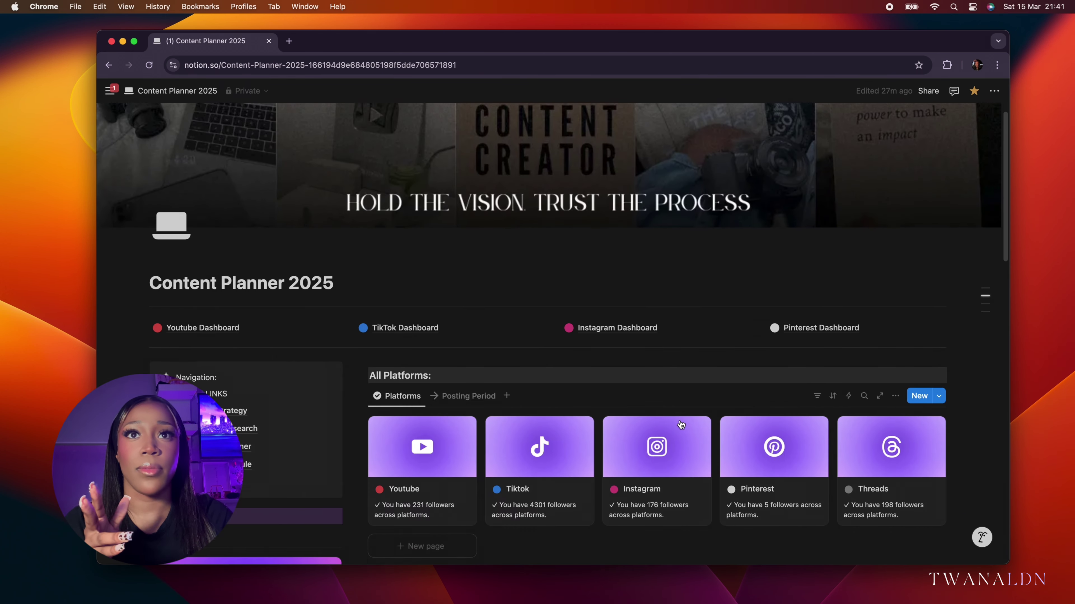
scroll(679, 420, up, 4)
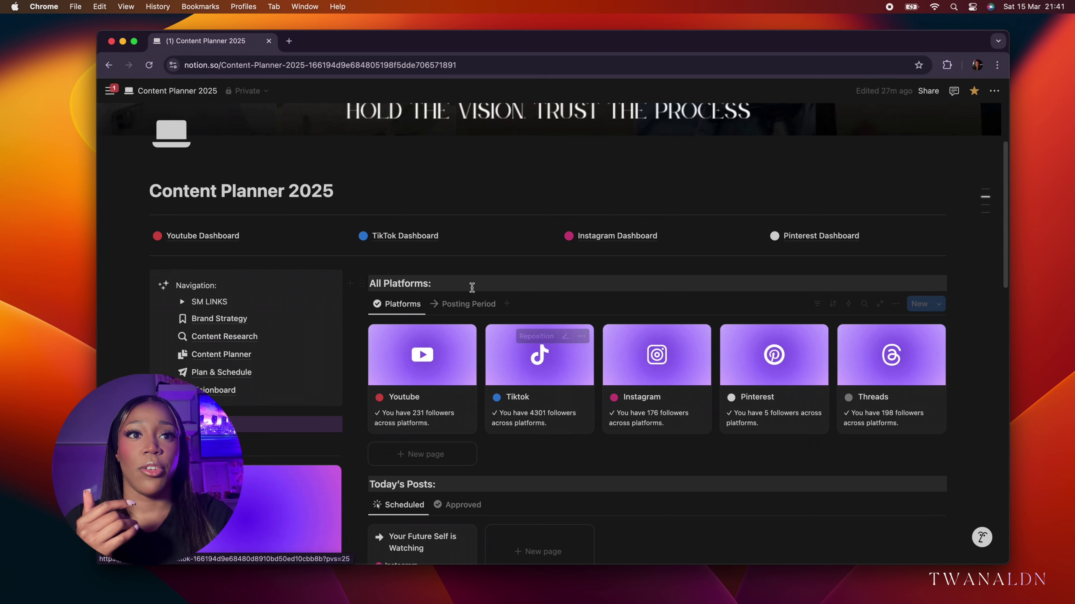
click(467, 303)
scroll(585, 437, down, 1)
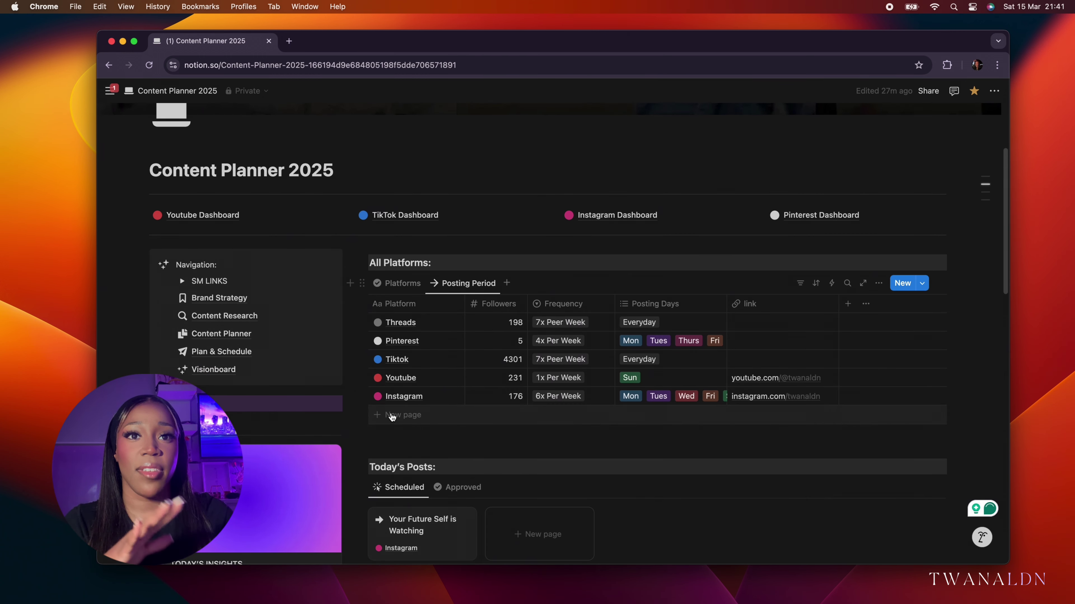
Step: Add a new platform named Twitter to the All Platforms table and set its followers to 200
click(390, 416)
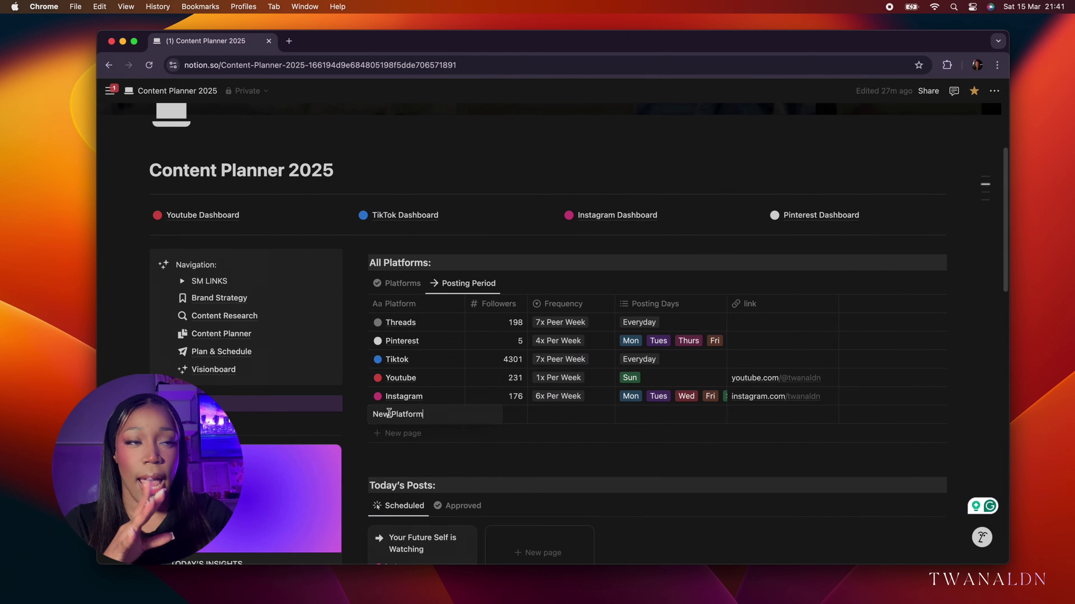
key(BackSpace)
key(BackSpace)
key(BackSpace)
key(BackSpace)
key(BackSpace)
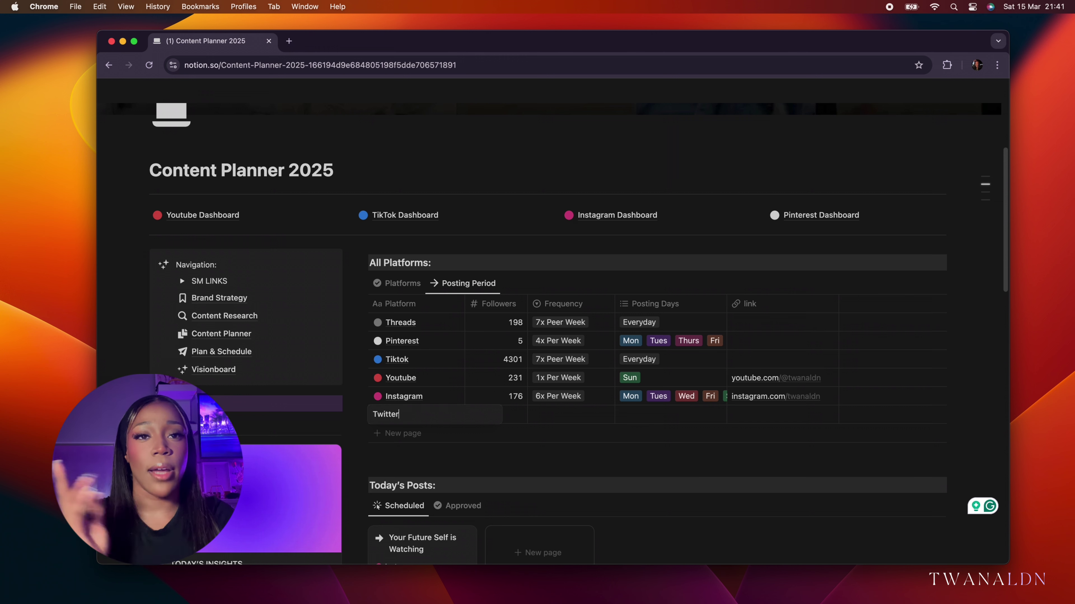
text(Twitter)
click(513, 413)
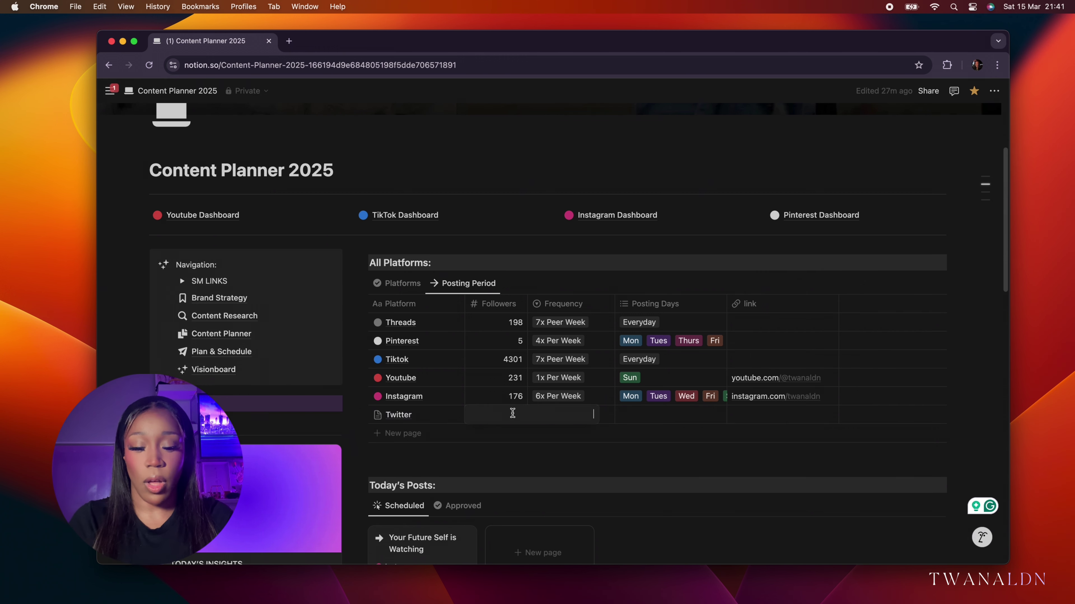
text(200)
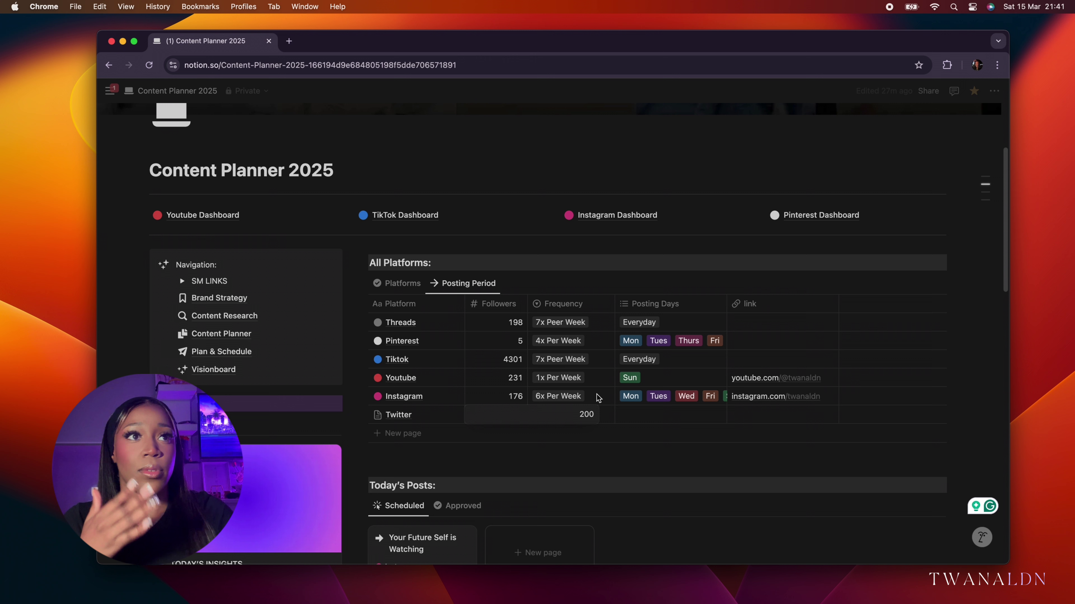
key(Return)
Step: Set Twitter's frequency to 3x Per Week and its posting days to Tues, Wed and Sun
click(597, 414)
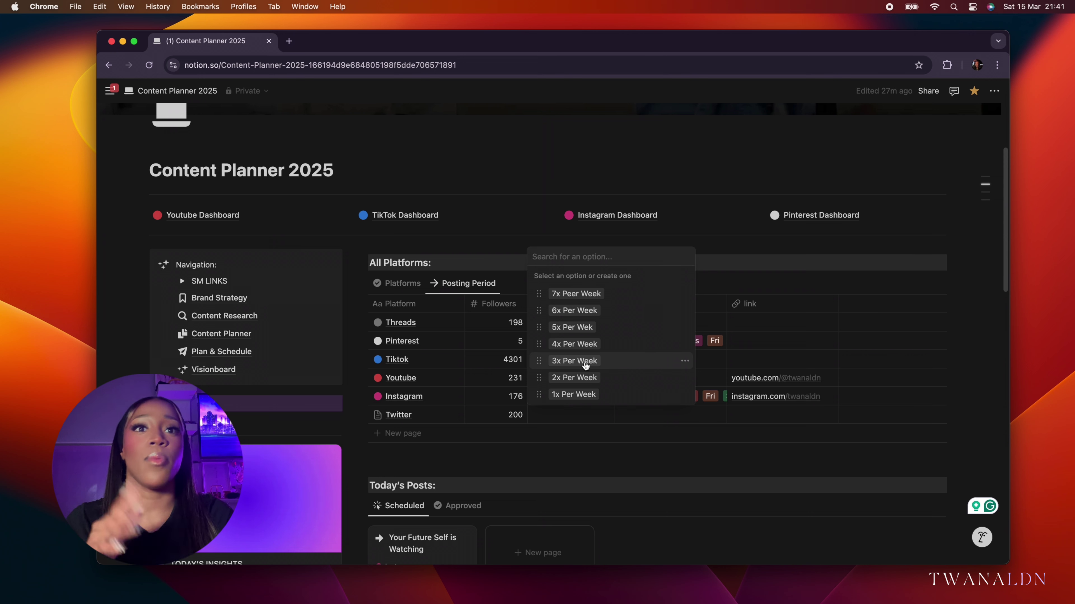
click(585, 362)
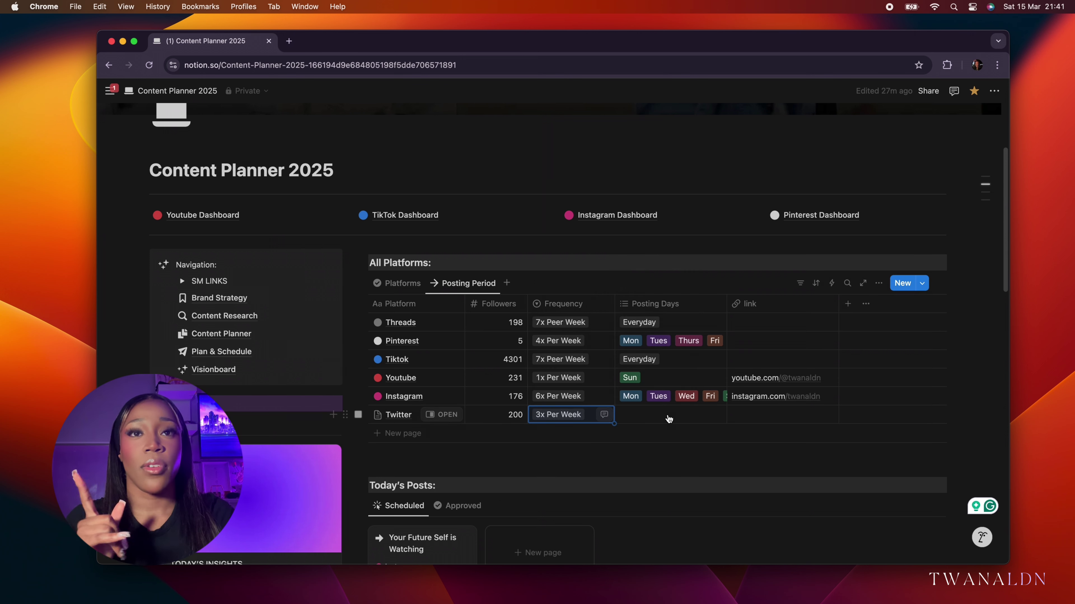
click(671, 418)
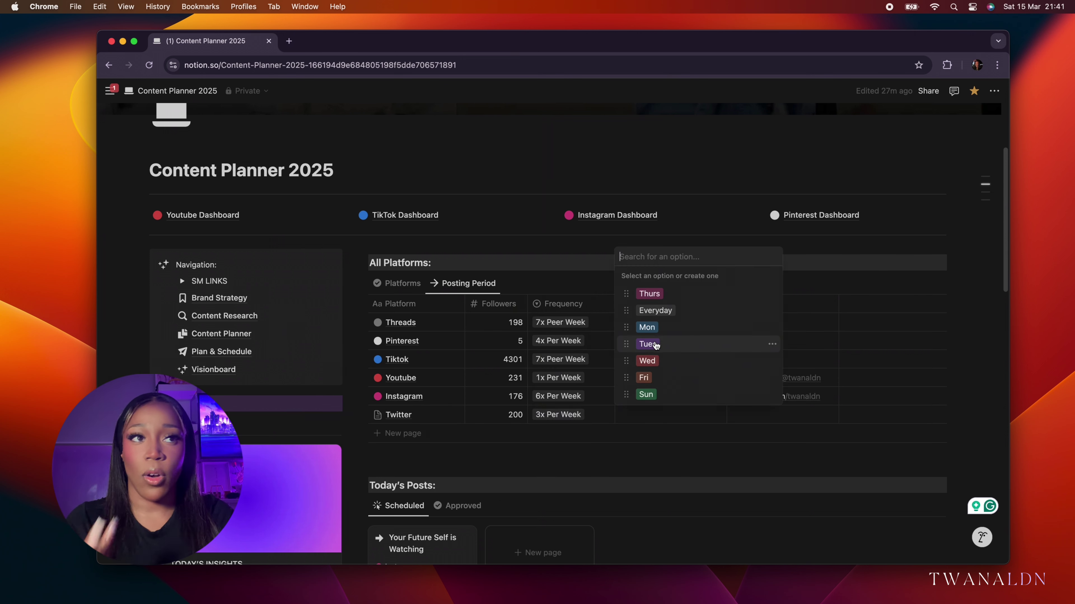
click(655, 343)
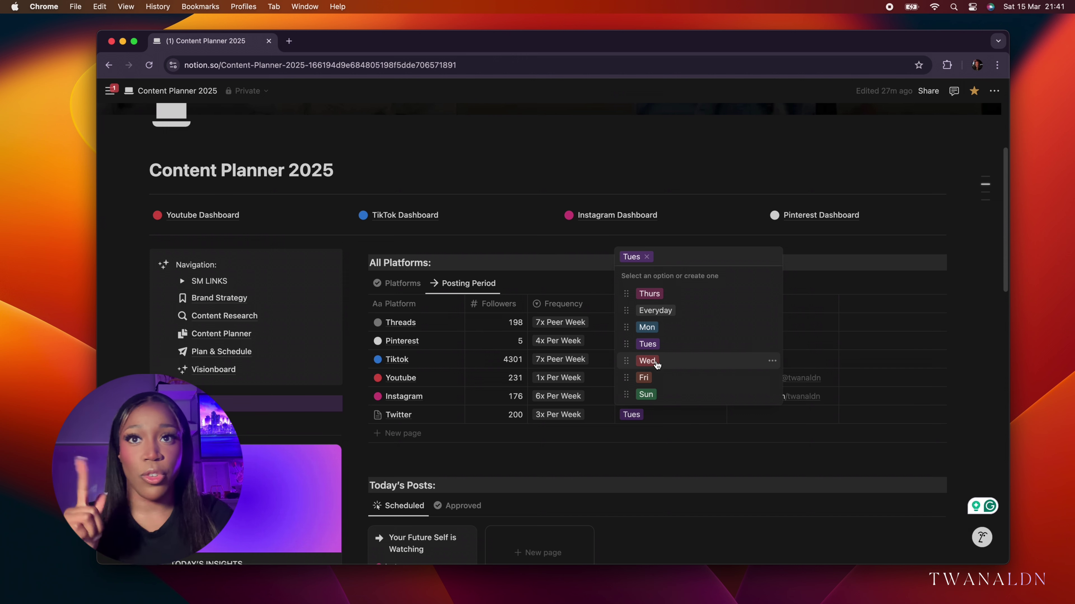
click(647, 361)
click(646, 395)
click(772, 449)
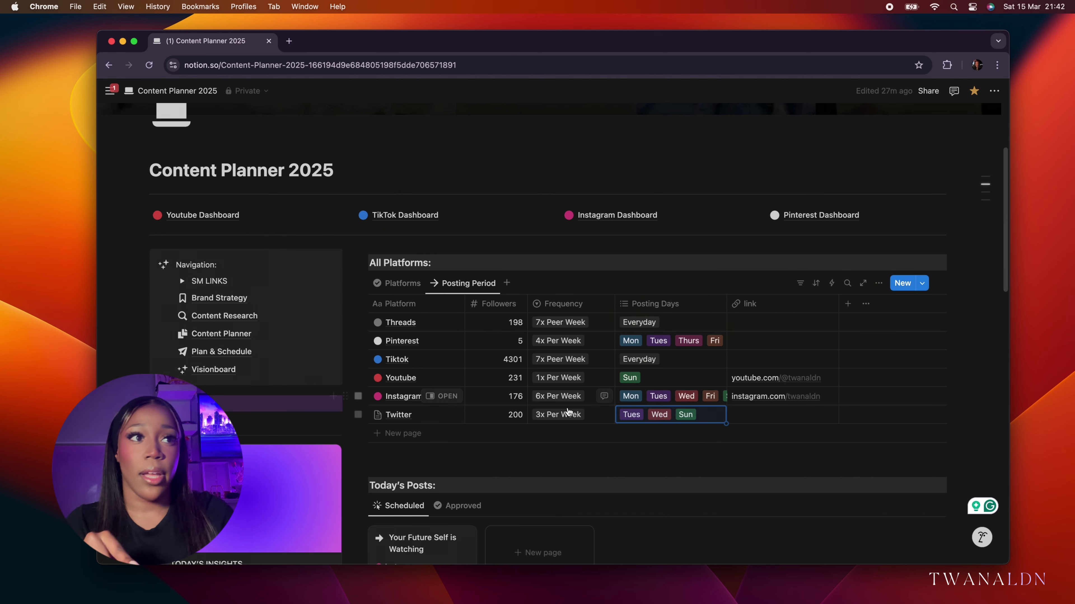
Step: Link the Quotes and Growing & Glowing content pillars to the Twitter page and place its SM Insights property directly below Total Followers Txt
click(441, 414)
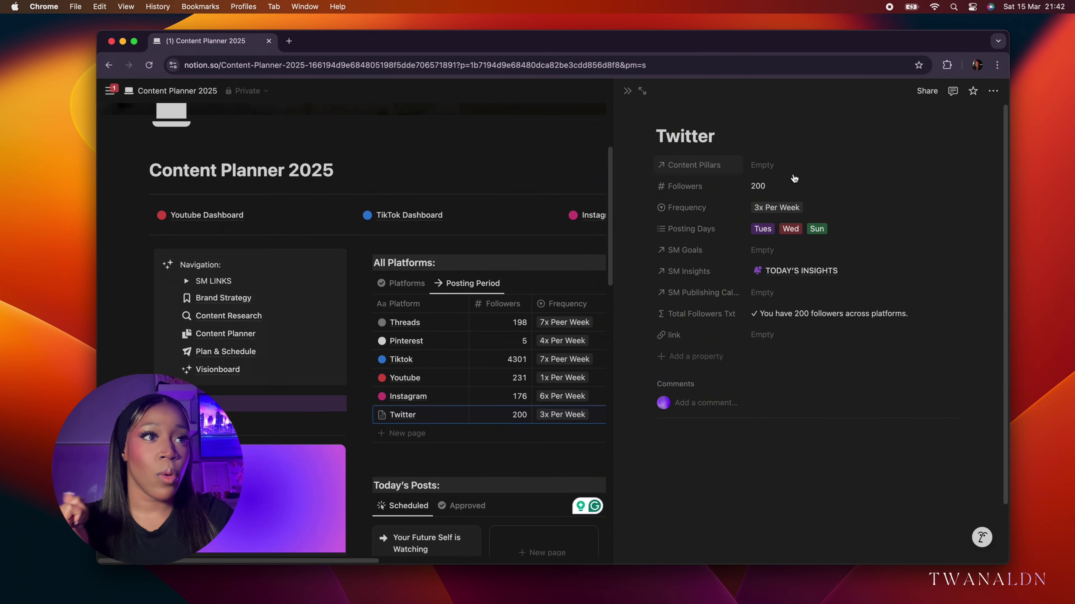
mouse_move(665, 118)
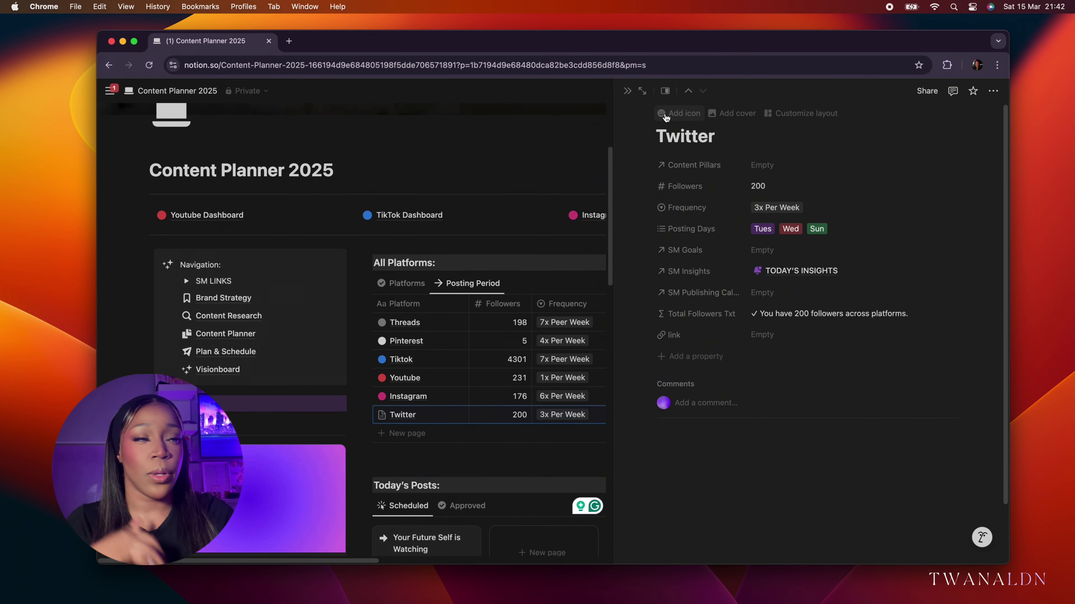
click(763, 165)
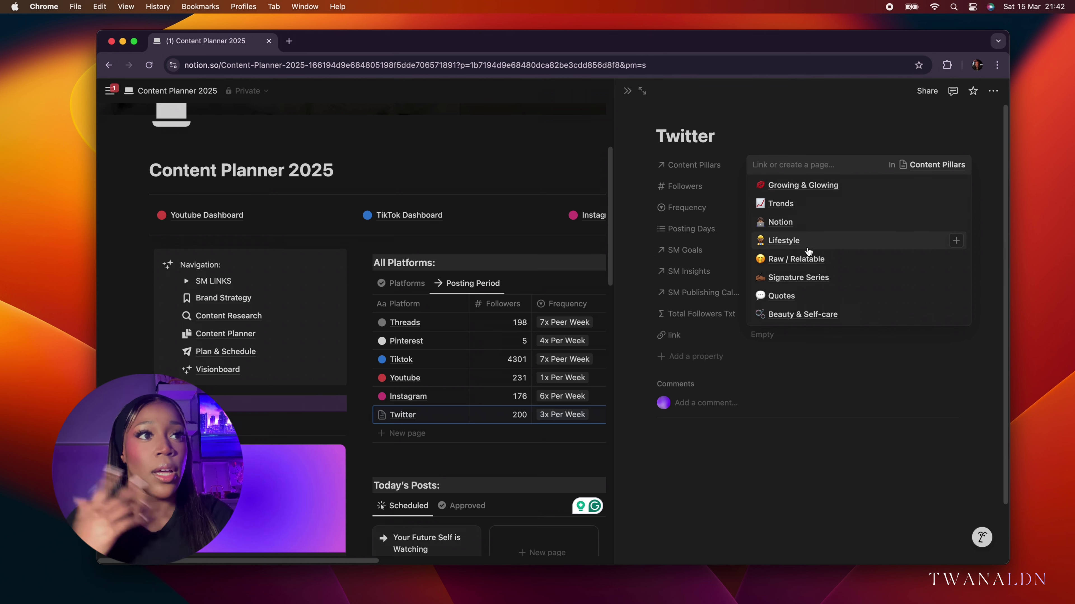
click(803, 297)
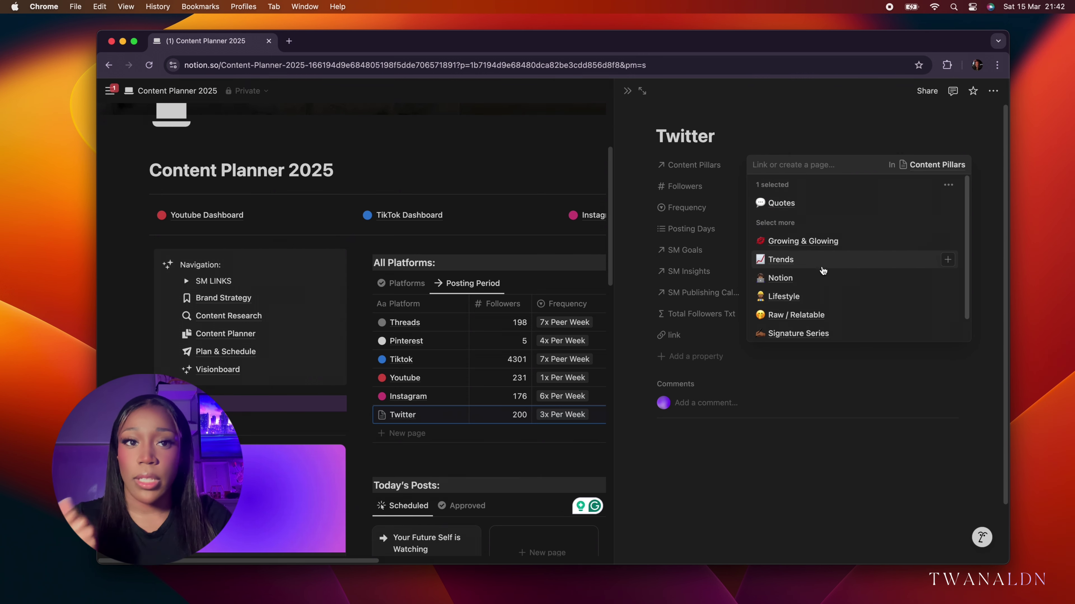
click(812, 244)
click(852, 123)
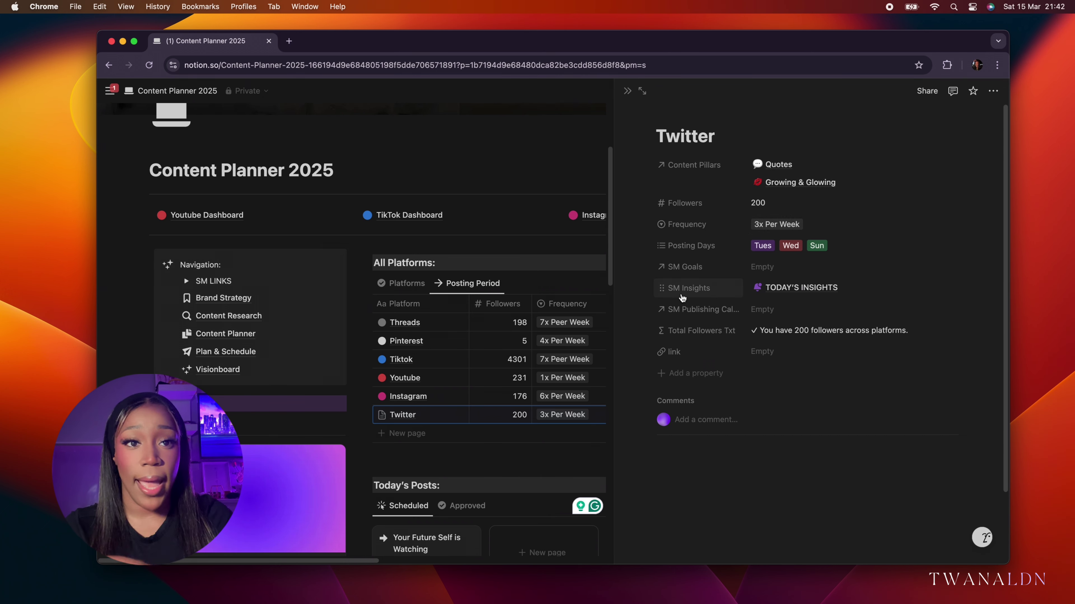
drag(682, 294, 689, 335)
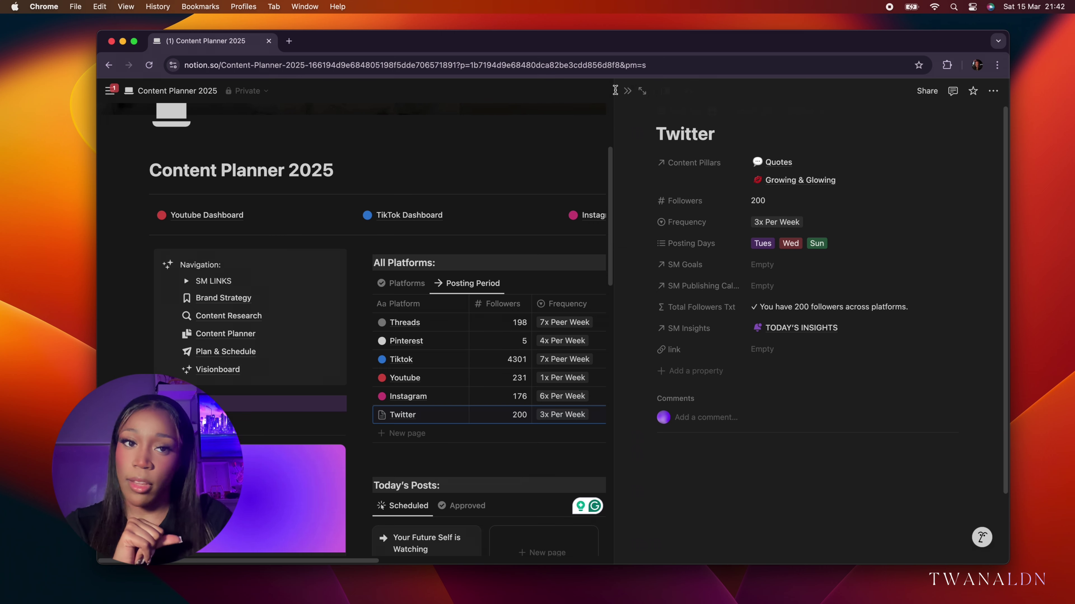
click(628, 92)
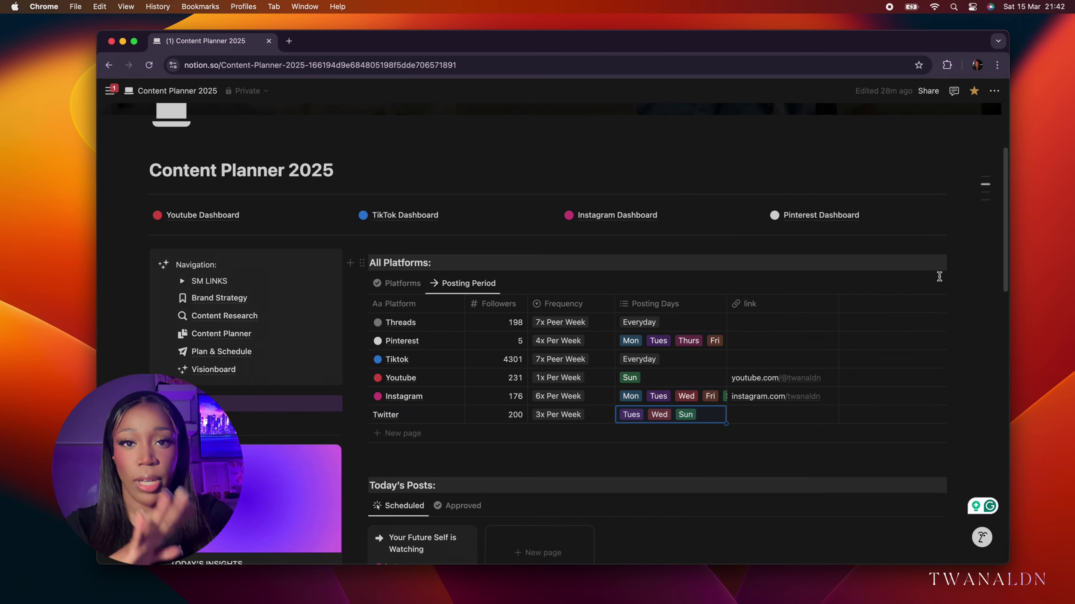
Step: Open the New Platform template of the Social Media Platforms database for editing, look over its properties and close it
click(921, 283)
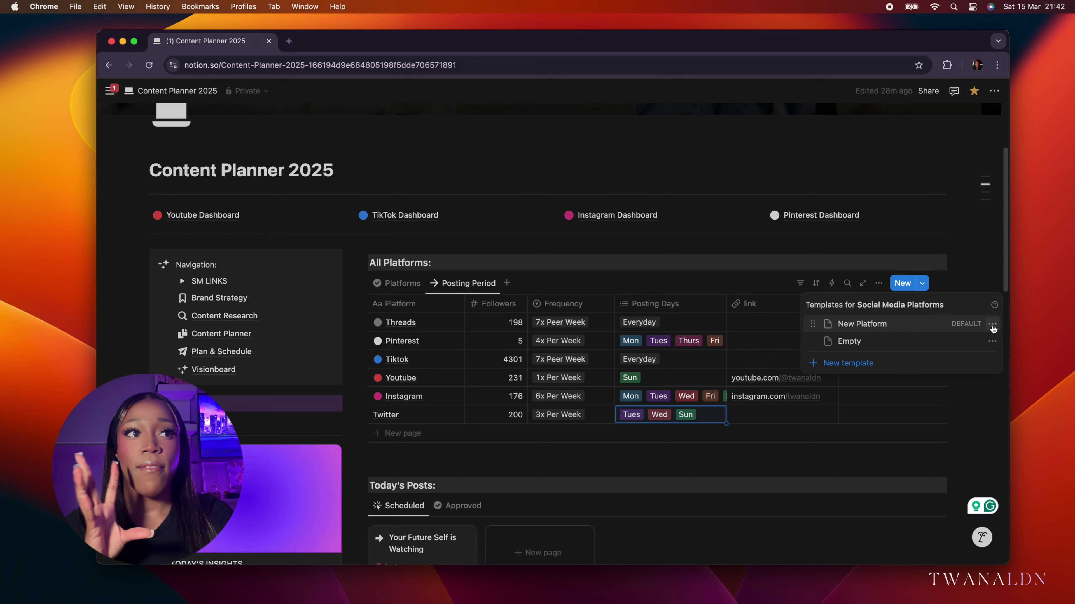
click(992, 325)
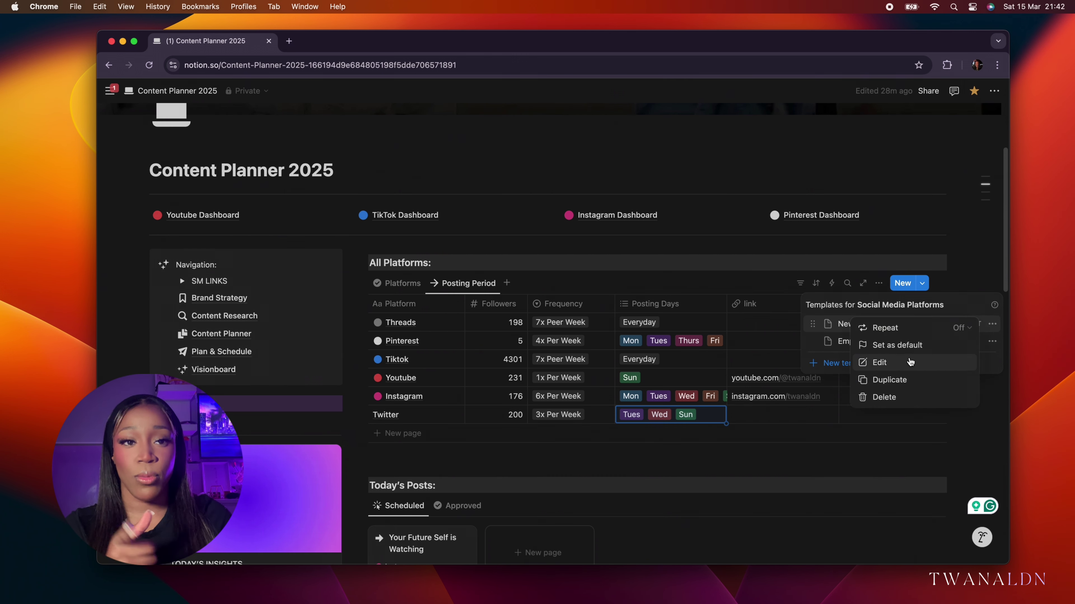
click(896, 345)
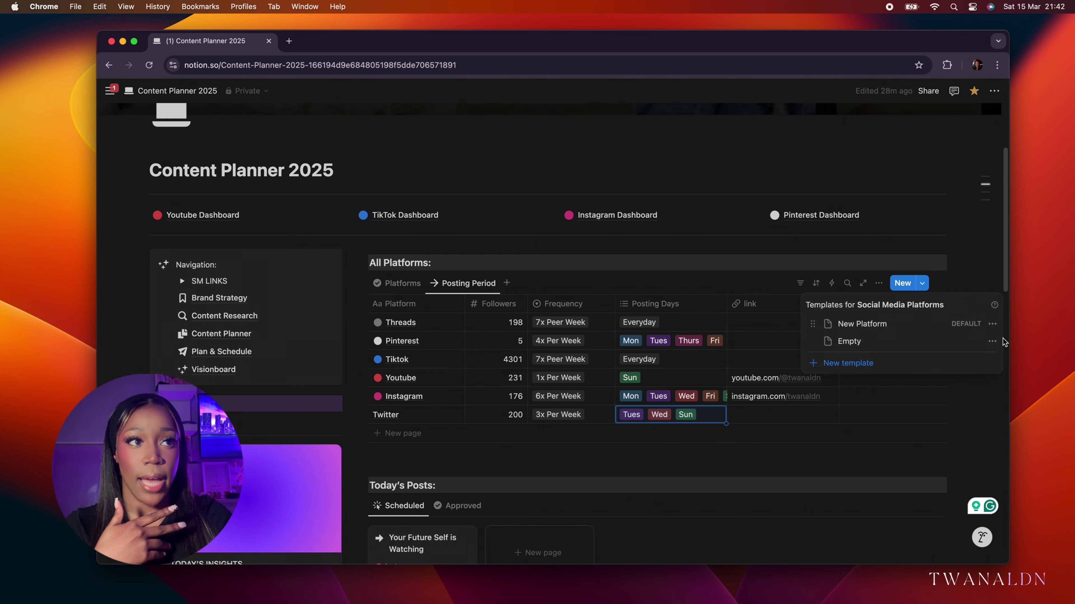
click(993, 326)
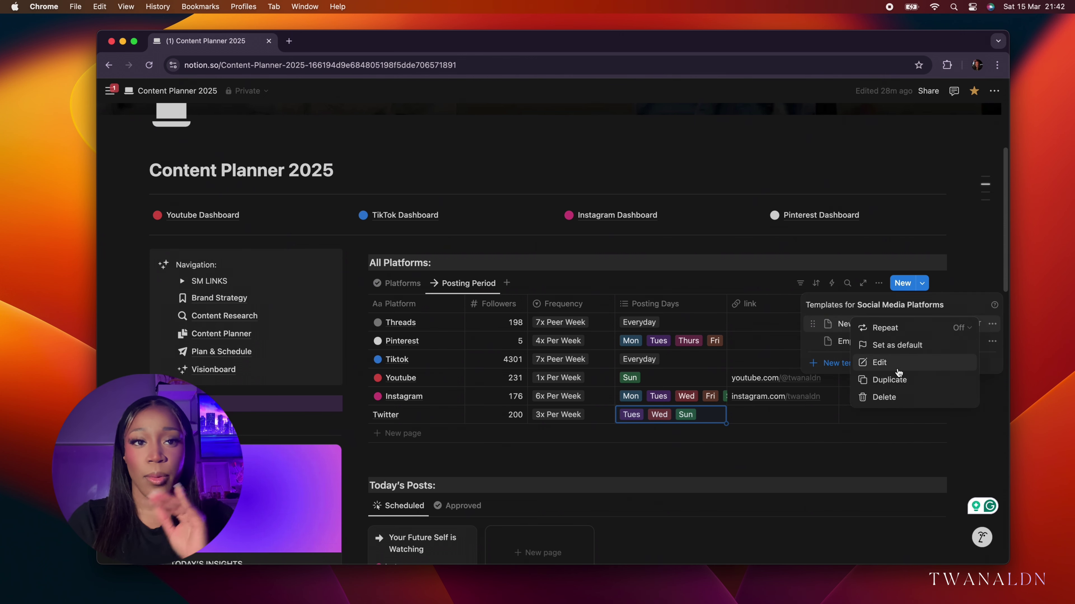
click(880, 363)
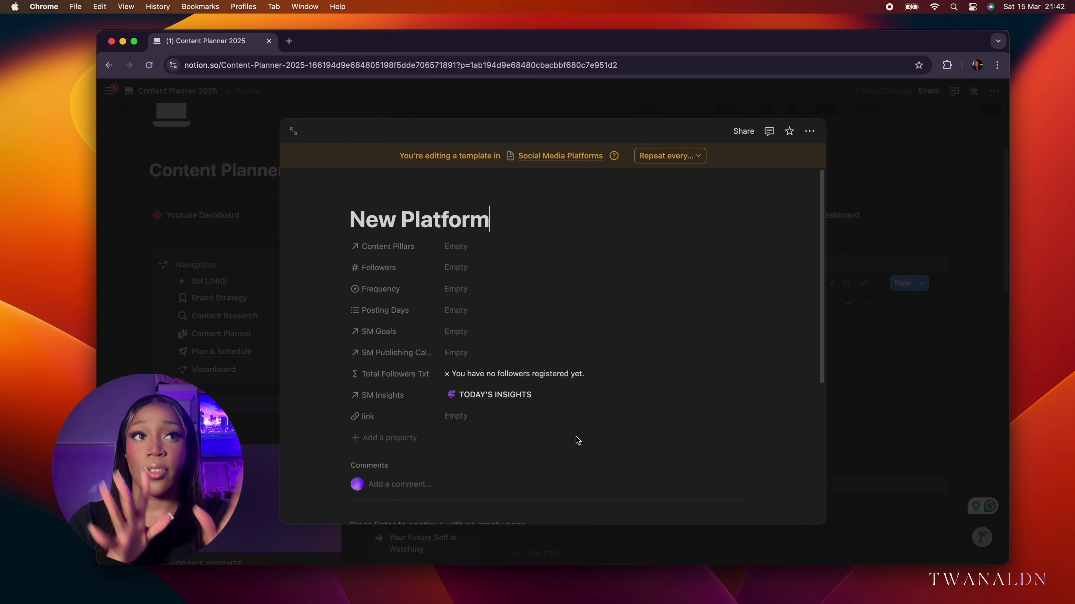
click(955, 383)
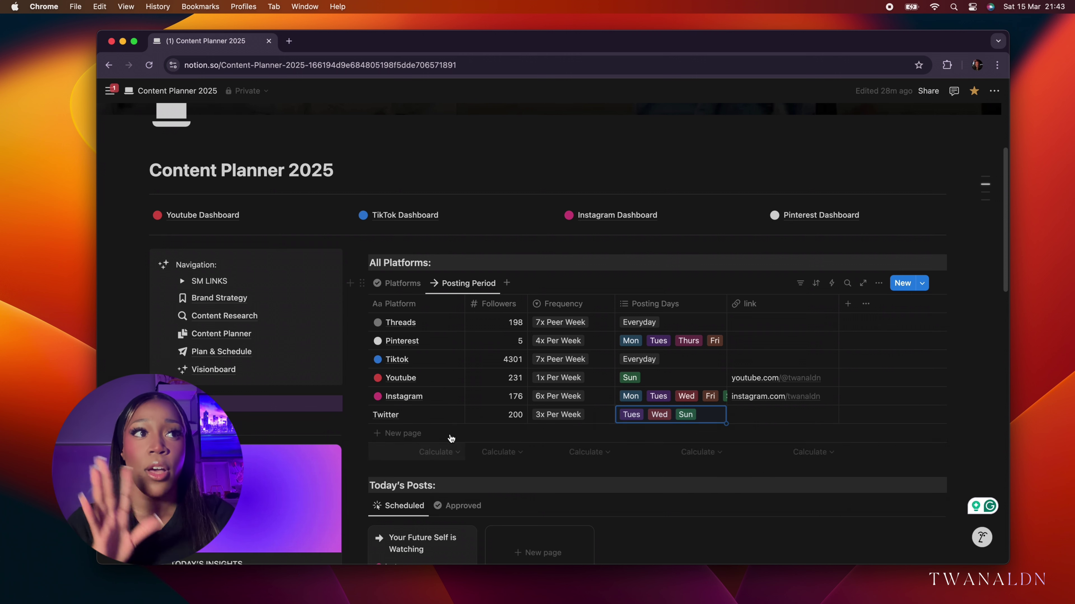
click(448, 416)
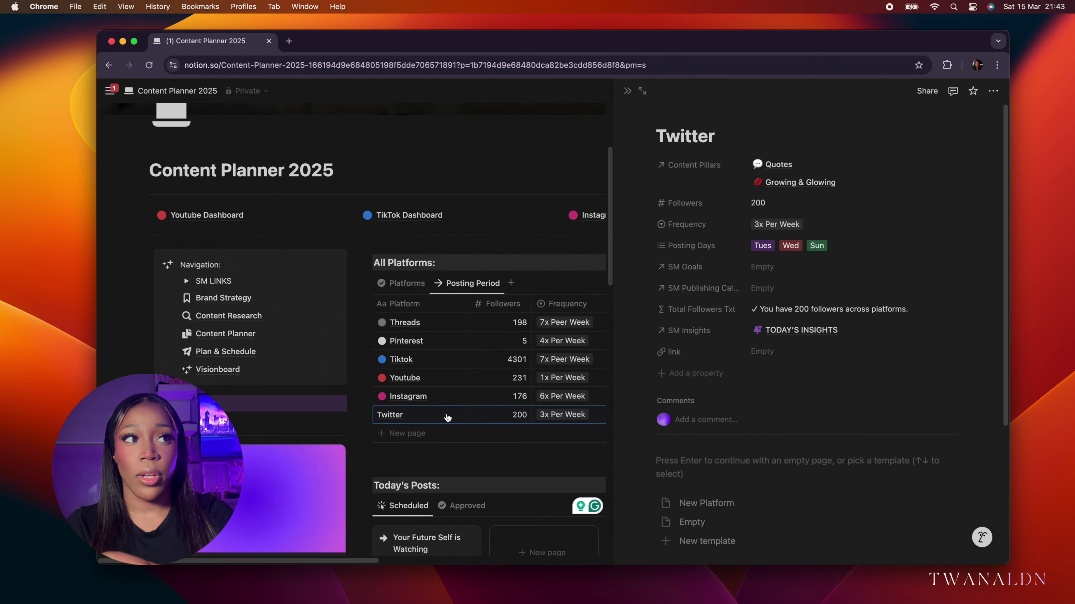
click(459, 453)
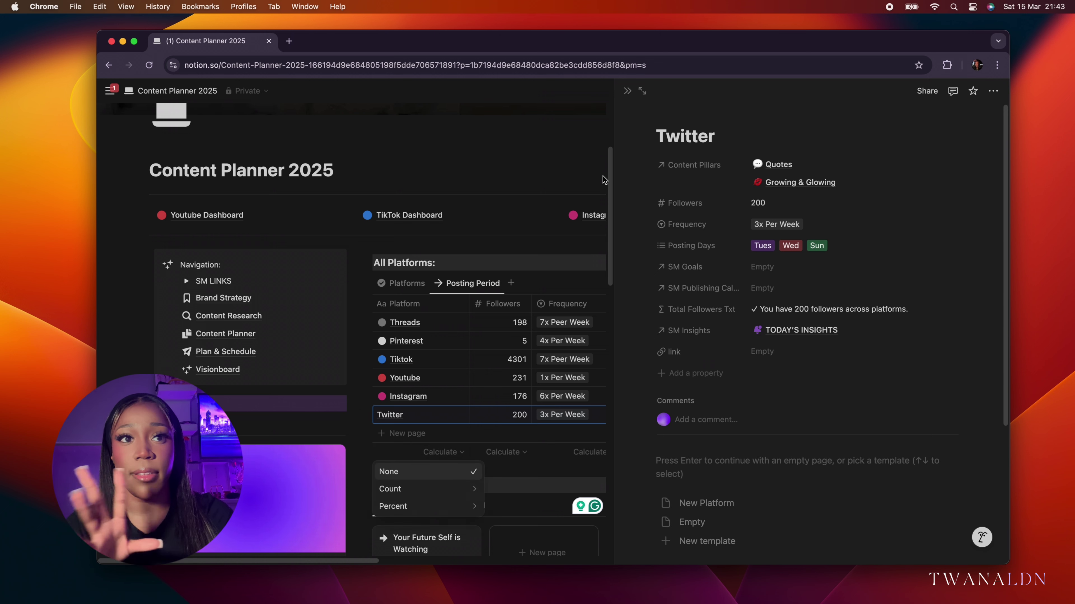
click(637, 91)
click(597, 127)
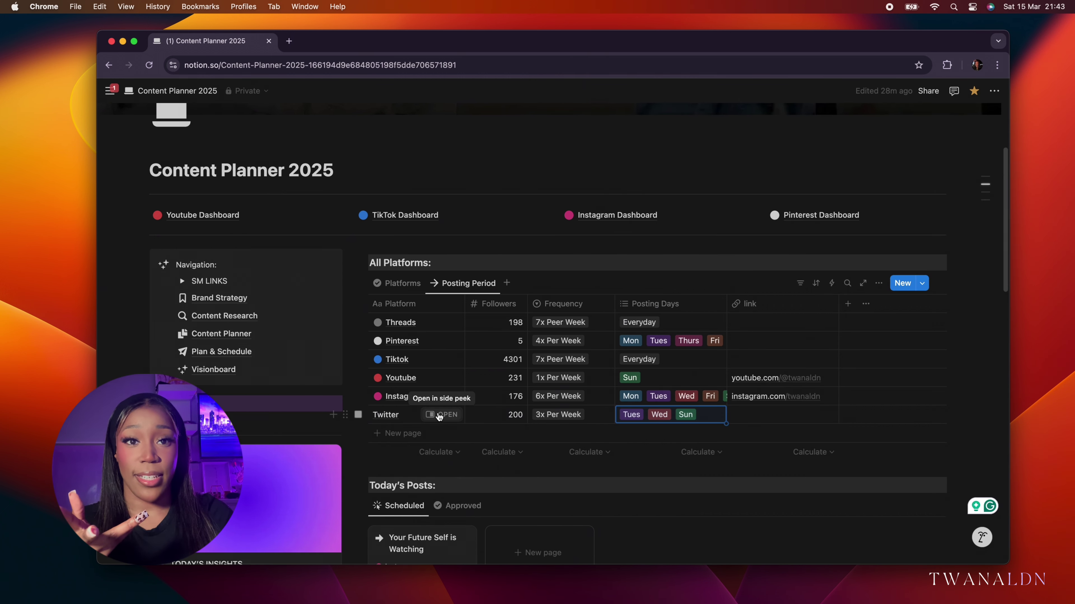
Step: Give the Twitter page a purple circle icon, found by filtering the icons for "cir"
click(447, 415)
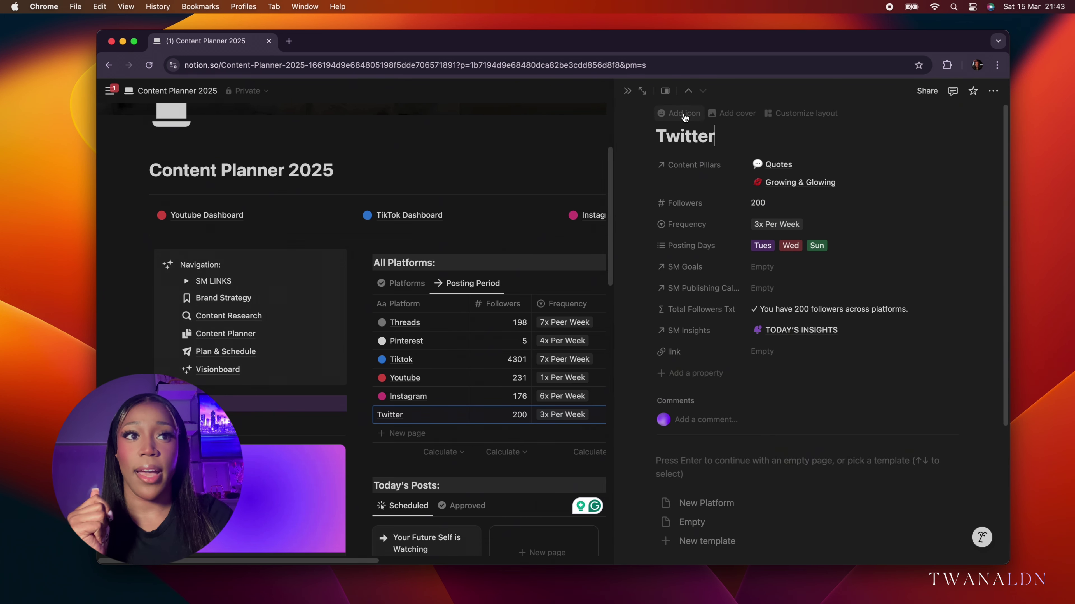
click(685, 113)
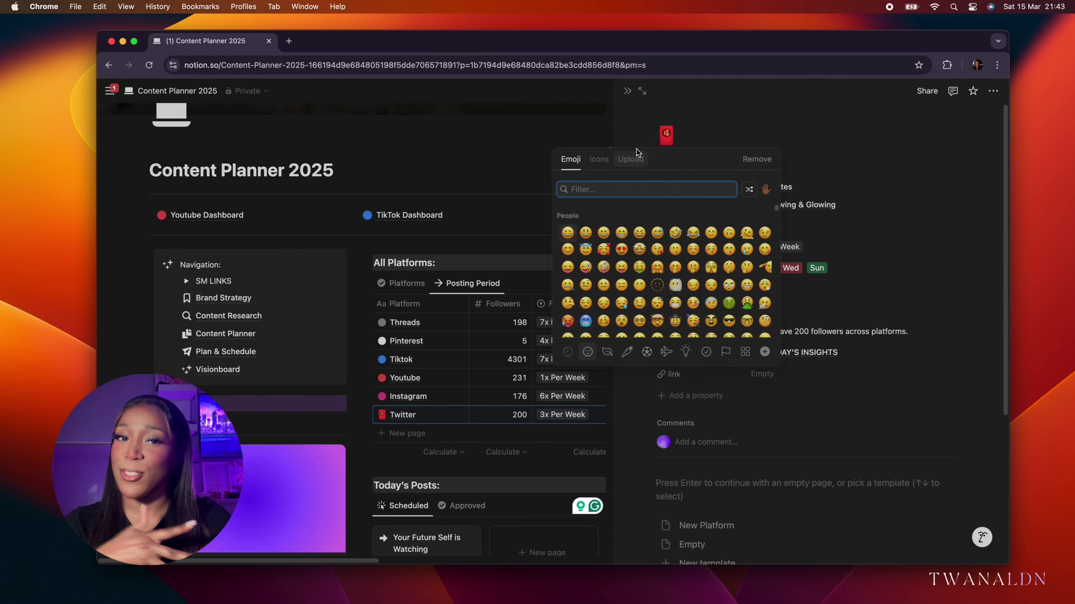
click(599, 159)
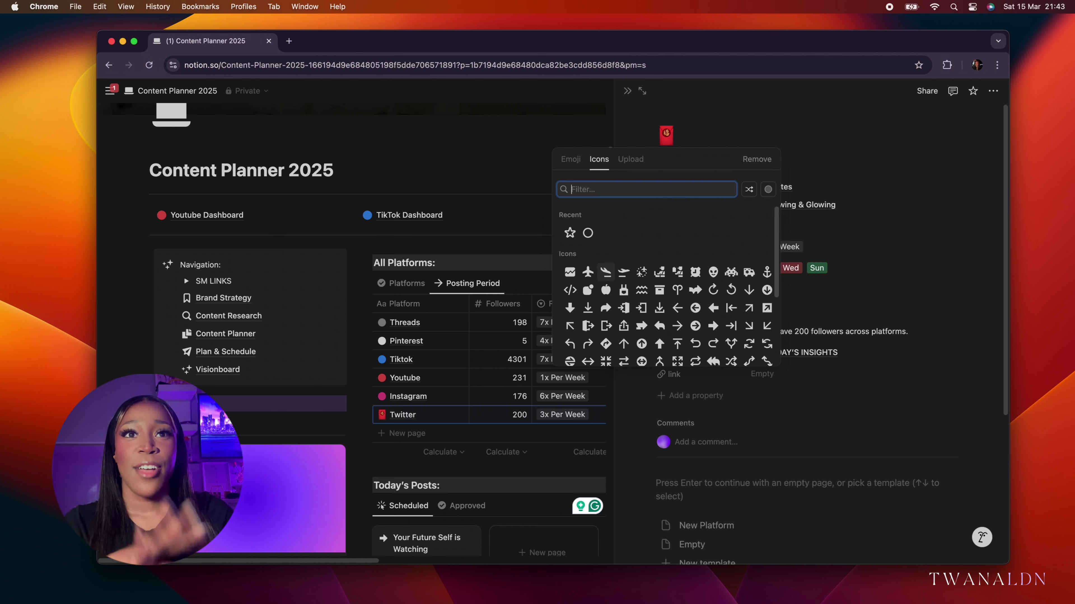
text(cid)
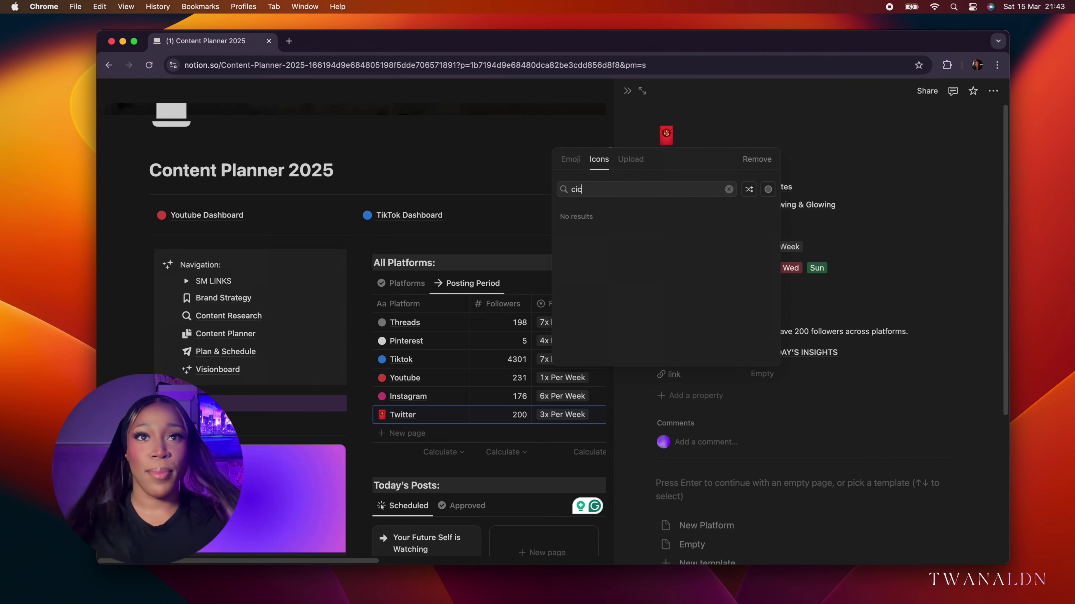
key(BackSpace)
text(r)
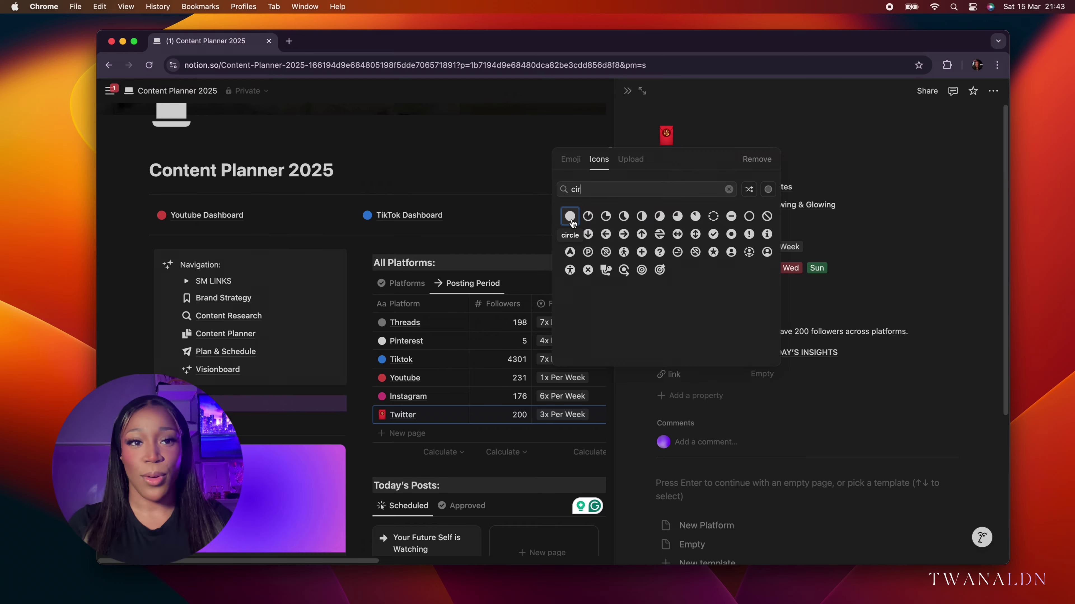
mouse_move(572, 218)
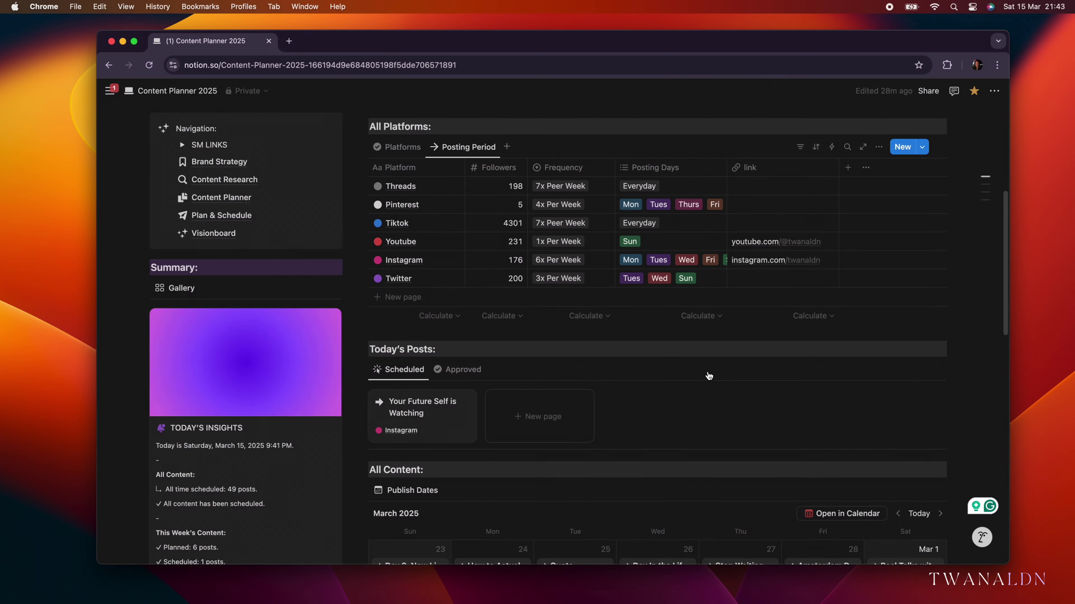
Step: Review the Content Planner 2025 page from Today's Posts through the publishing calendar to the Social Media Goals, and return to its beginning
scroll(708, 377, down, 5)
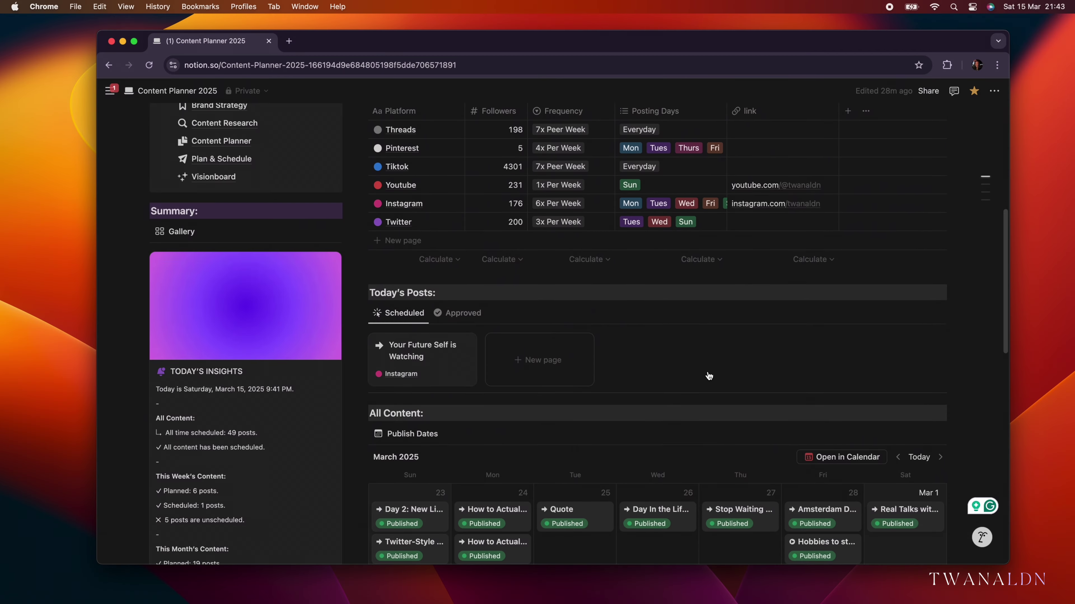
scroll(707, 371, down, 5)
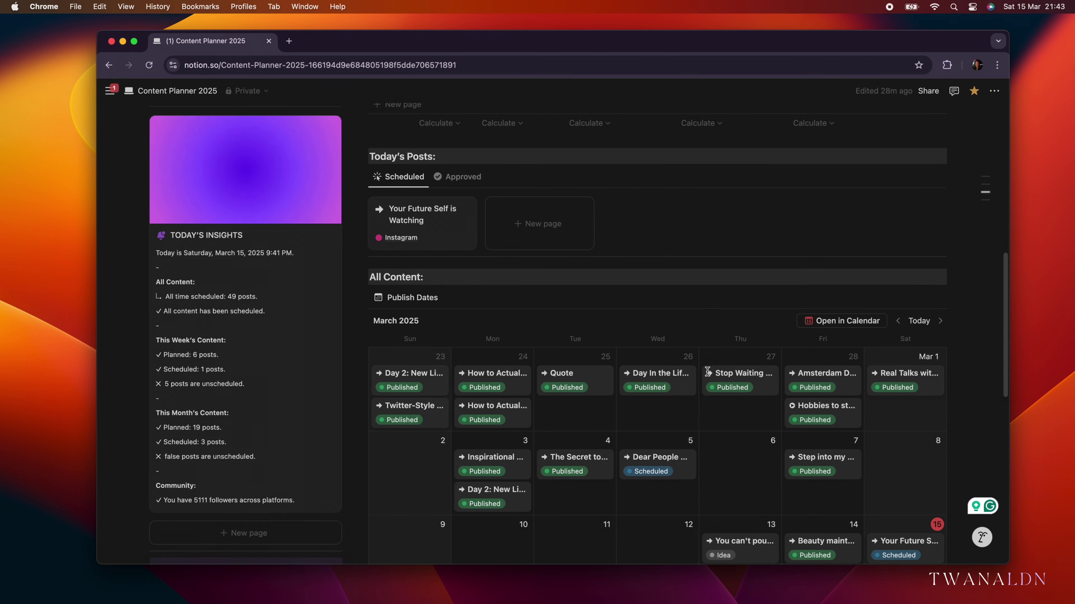
scroll(706, 372, down, 5)
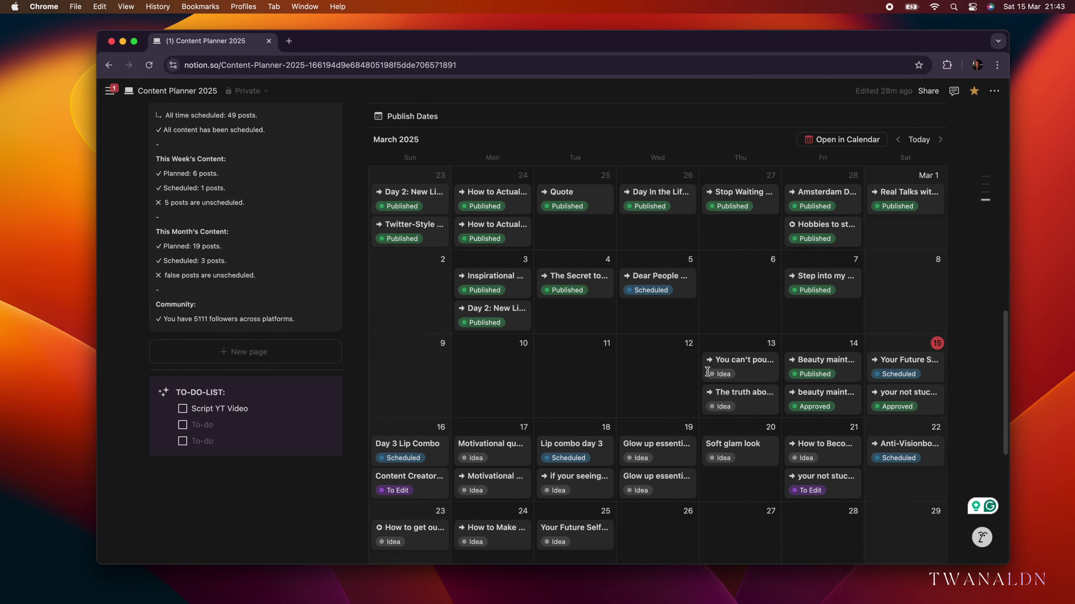
scroll(707, 371, down, 10)
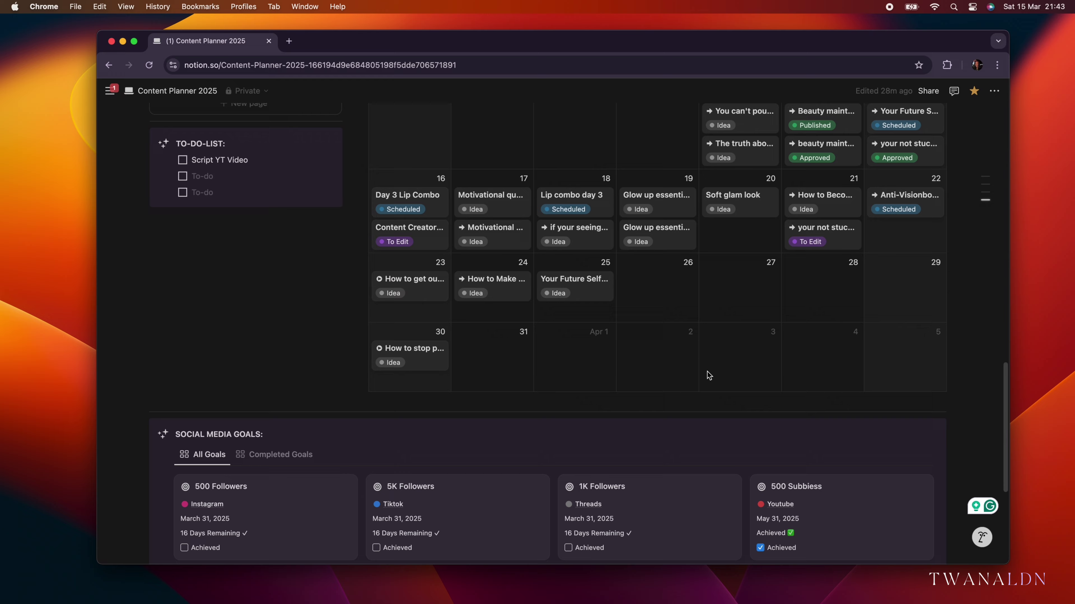
scroll(709, 375, down, 2)
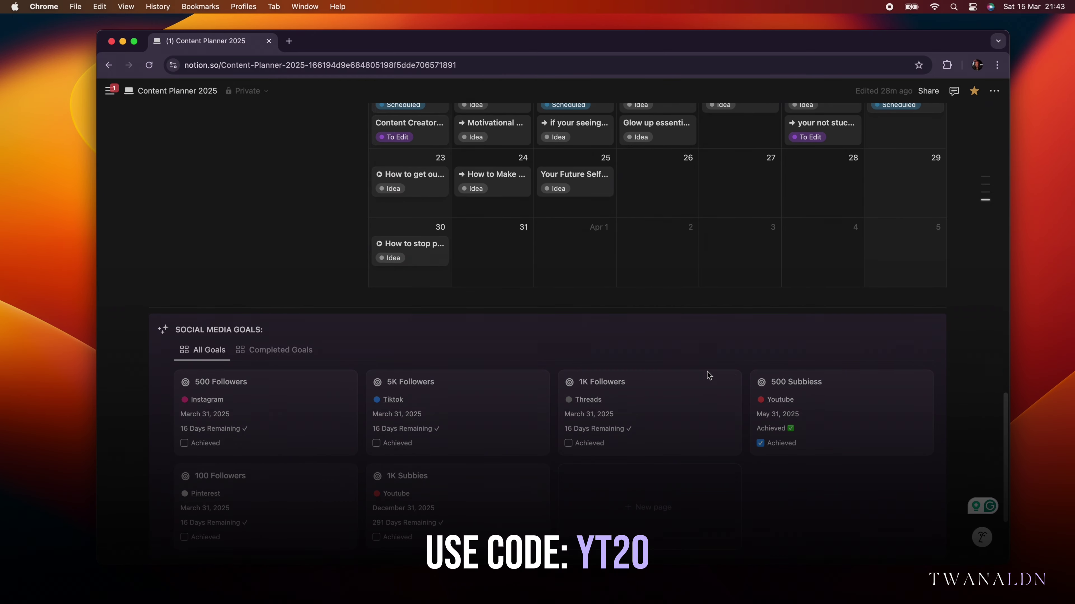
scroll(709, 376, up, 20)
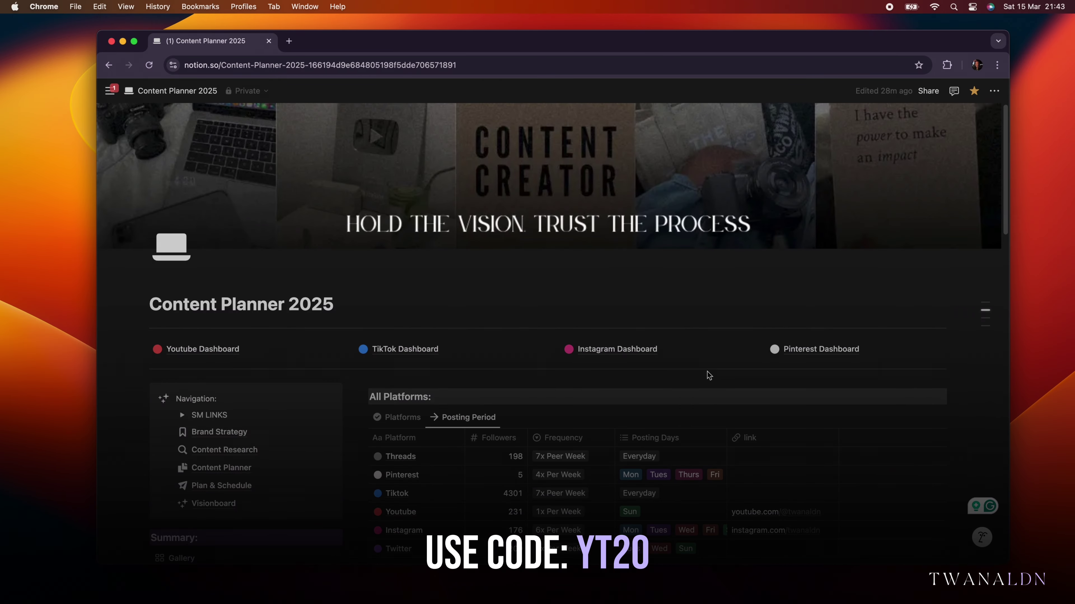